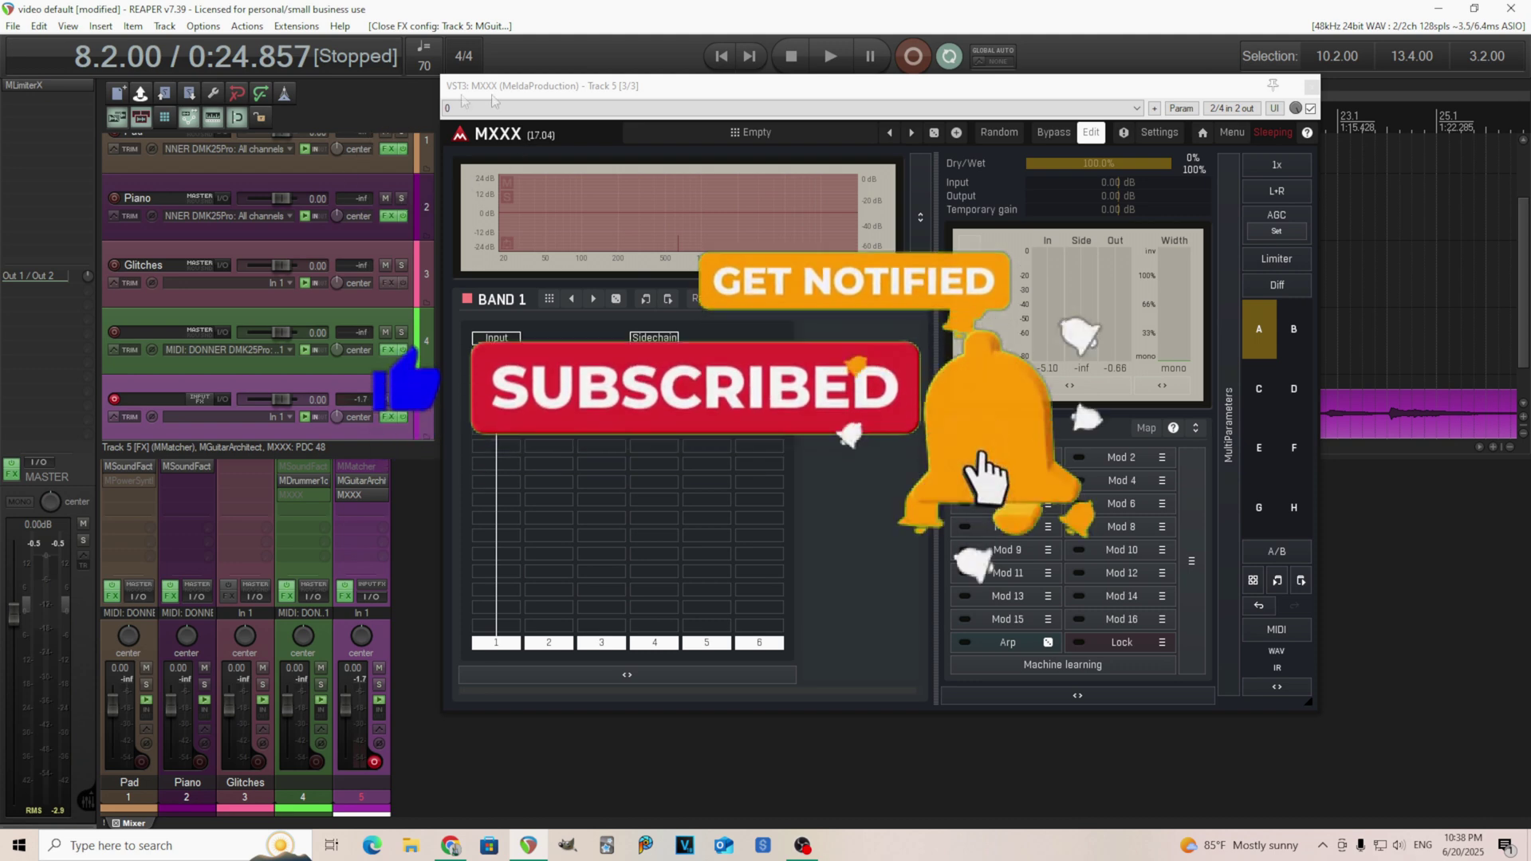
View MGuitarArchitect on track 5 and its Modulator 1 window, and close both to return to MXXX.
click(362, 482)
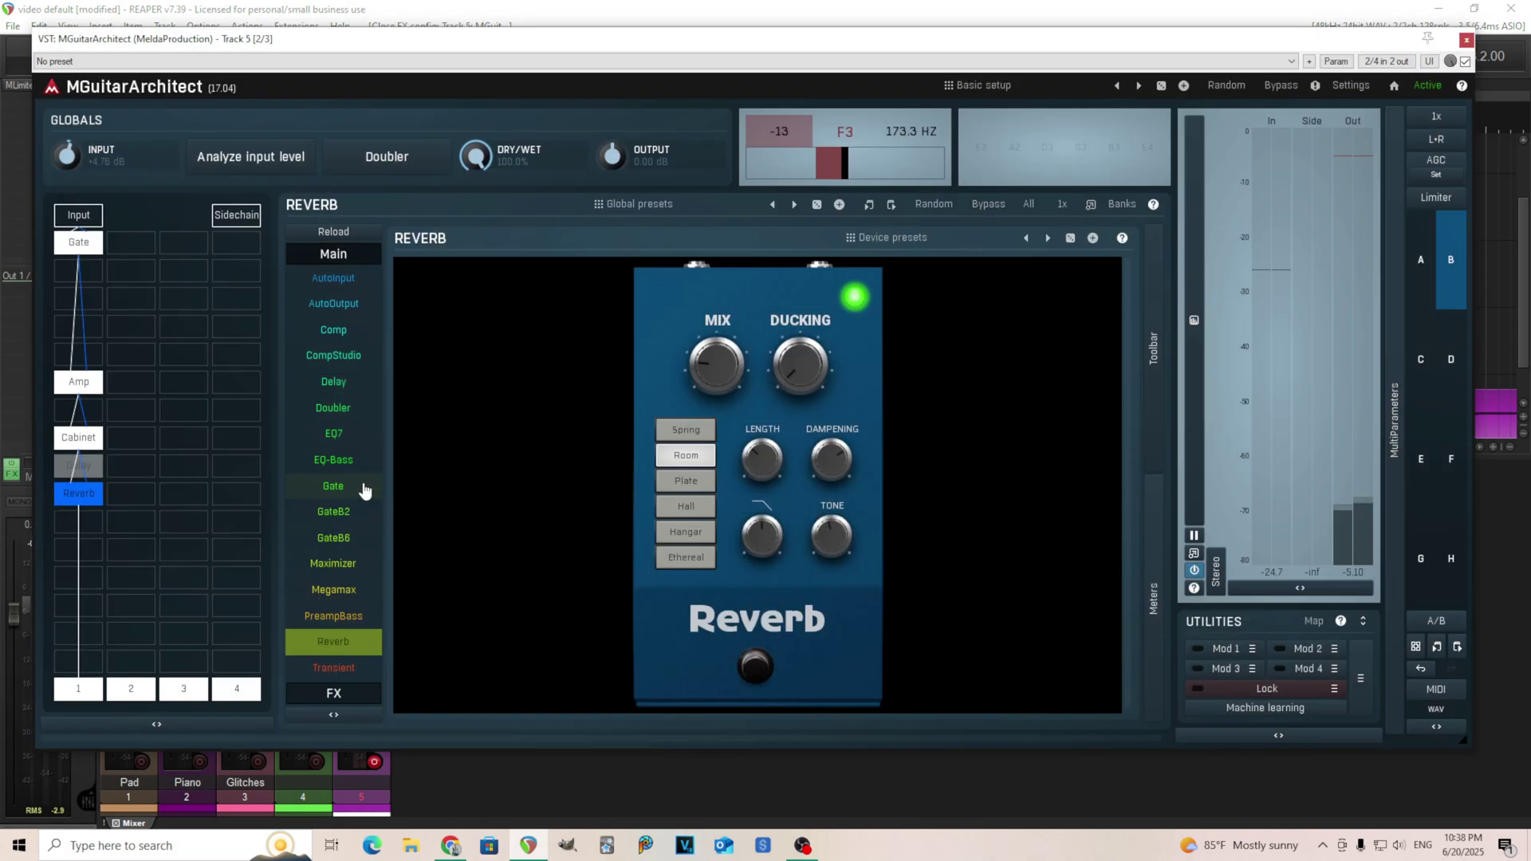
click(1225, 655)
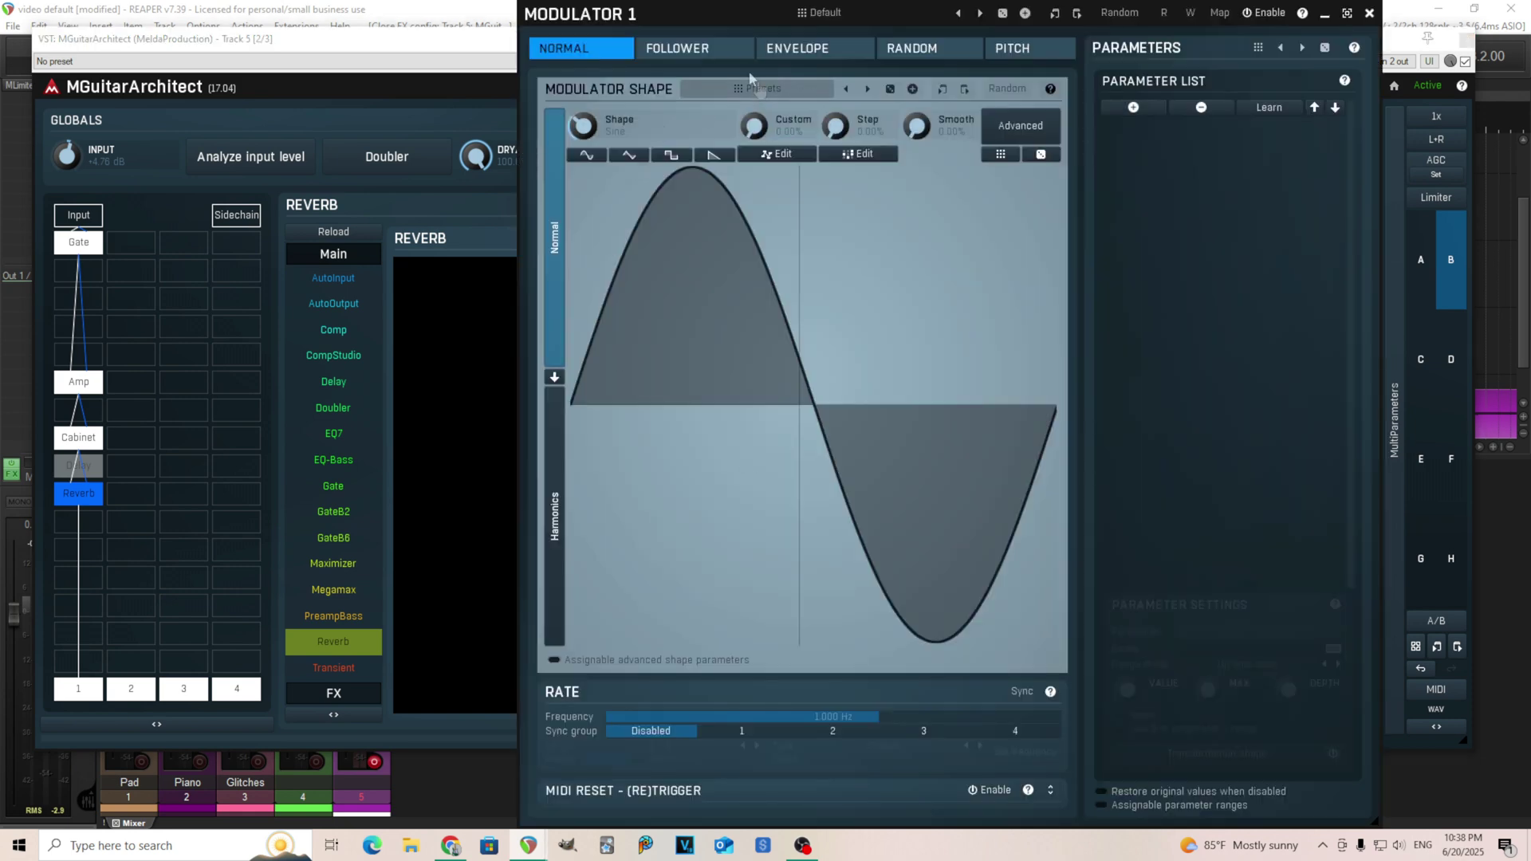
click(1369, 13)
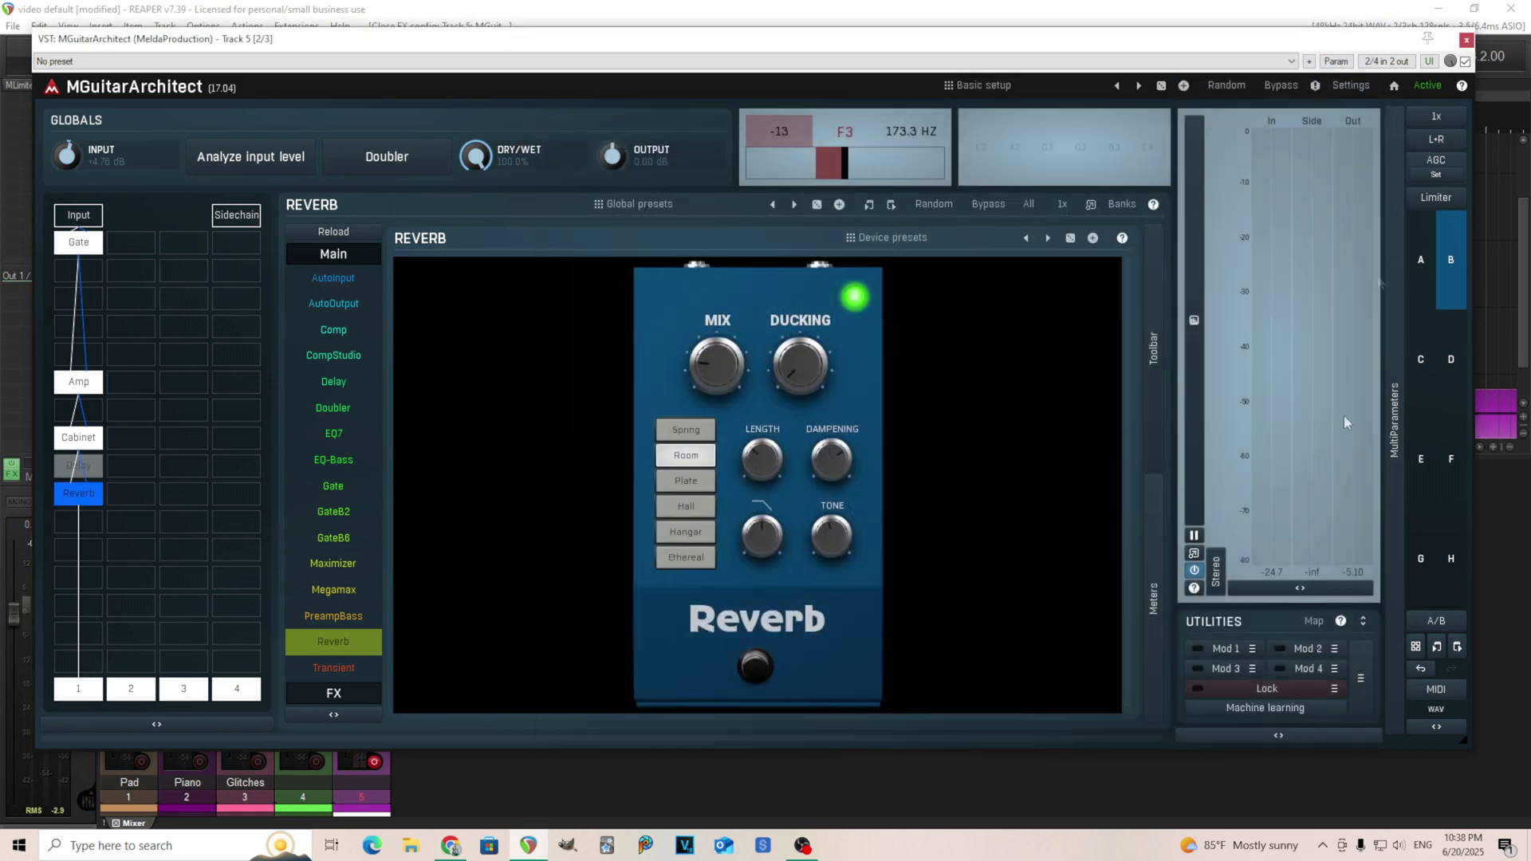
click(1466, 40)
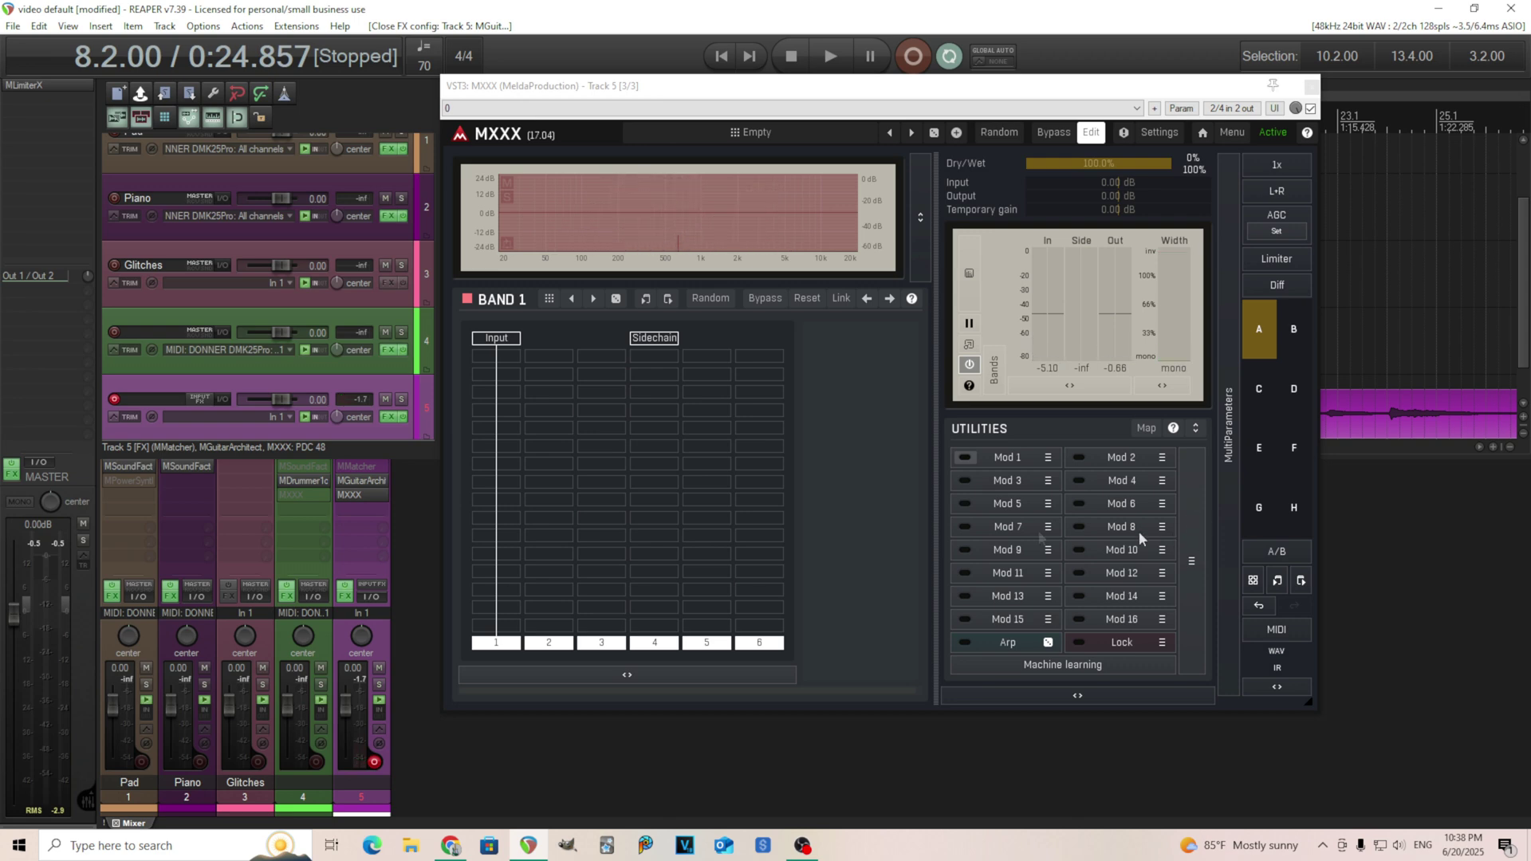
Add a FollowerFilter module to the first column of the Band 1 grid and set its type to LP 24.
drag(563, 94, 511, 96)
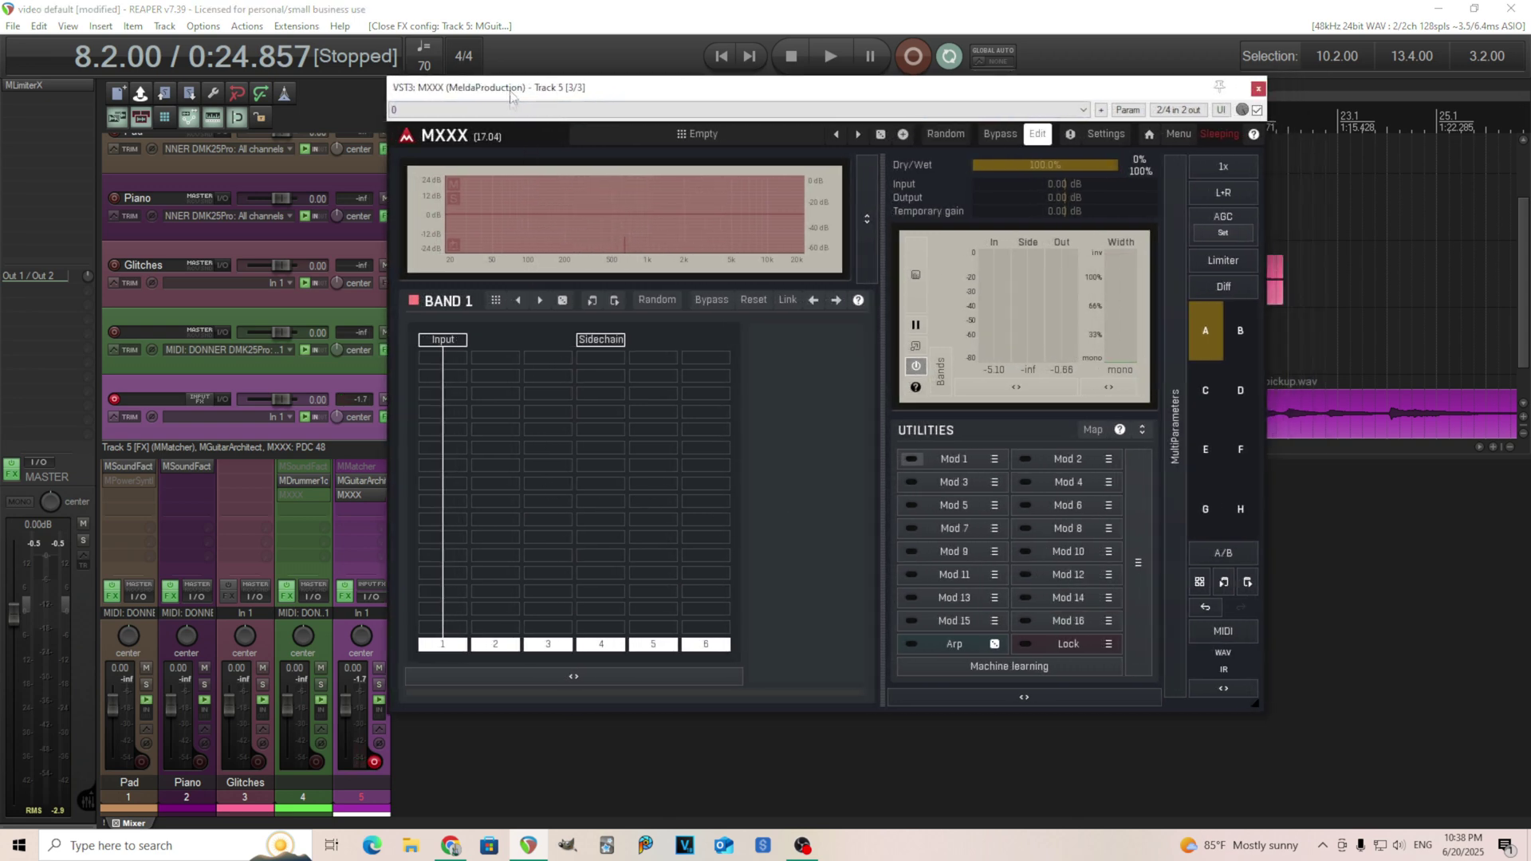
click(444, 396)
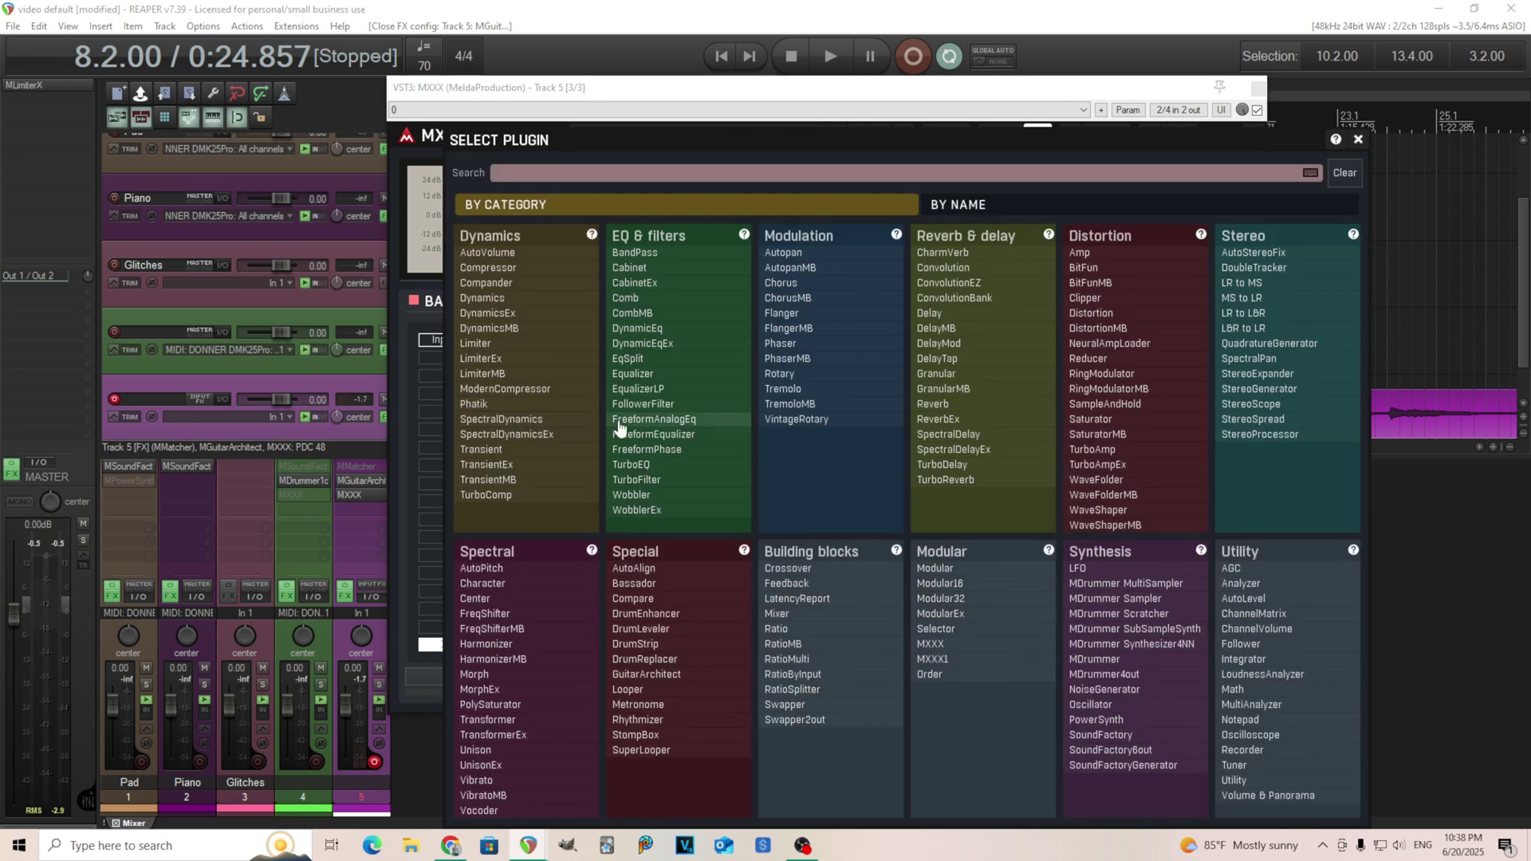
click(661, 405)
drag(616, 694, 784, 695)
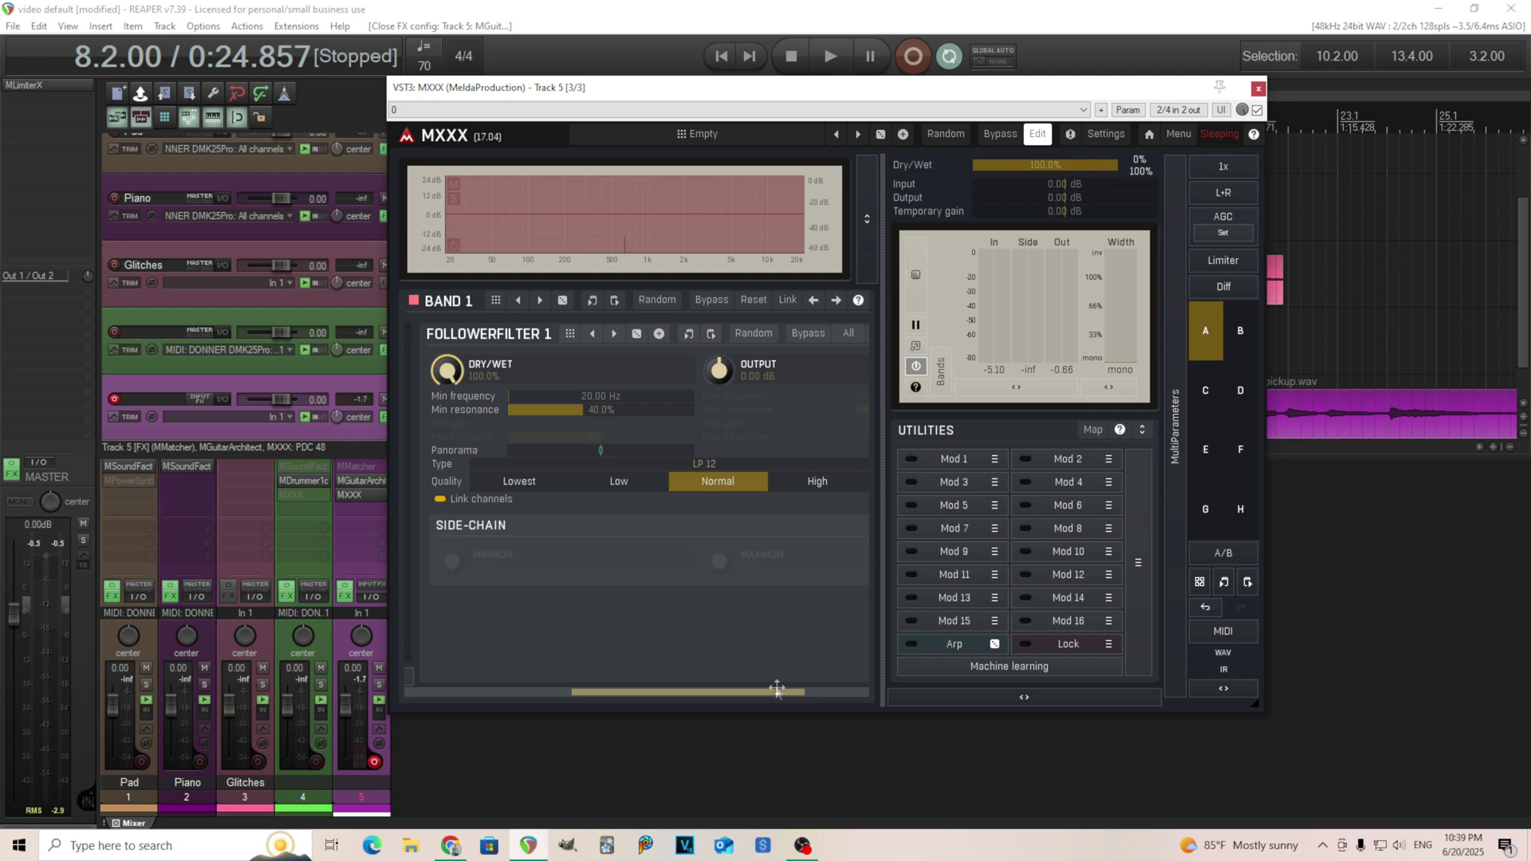
drag(786, 691, 705, 692)
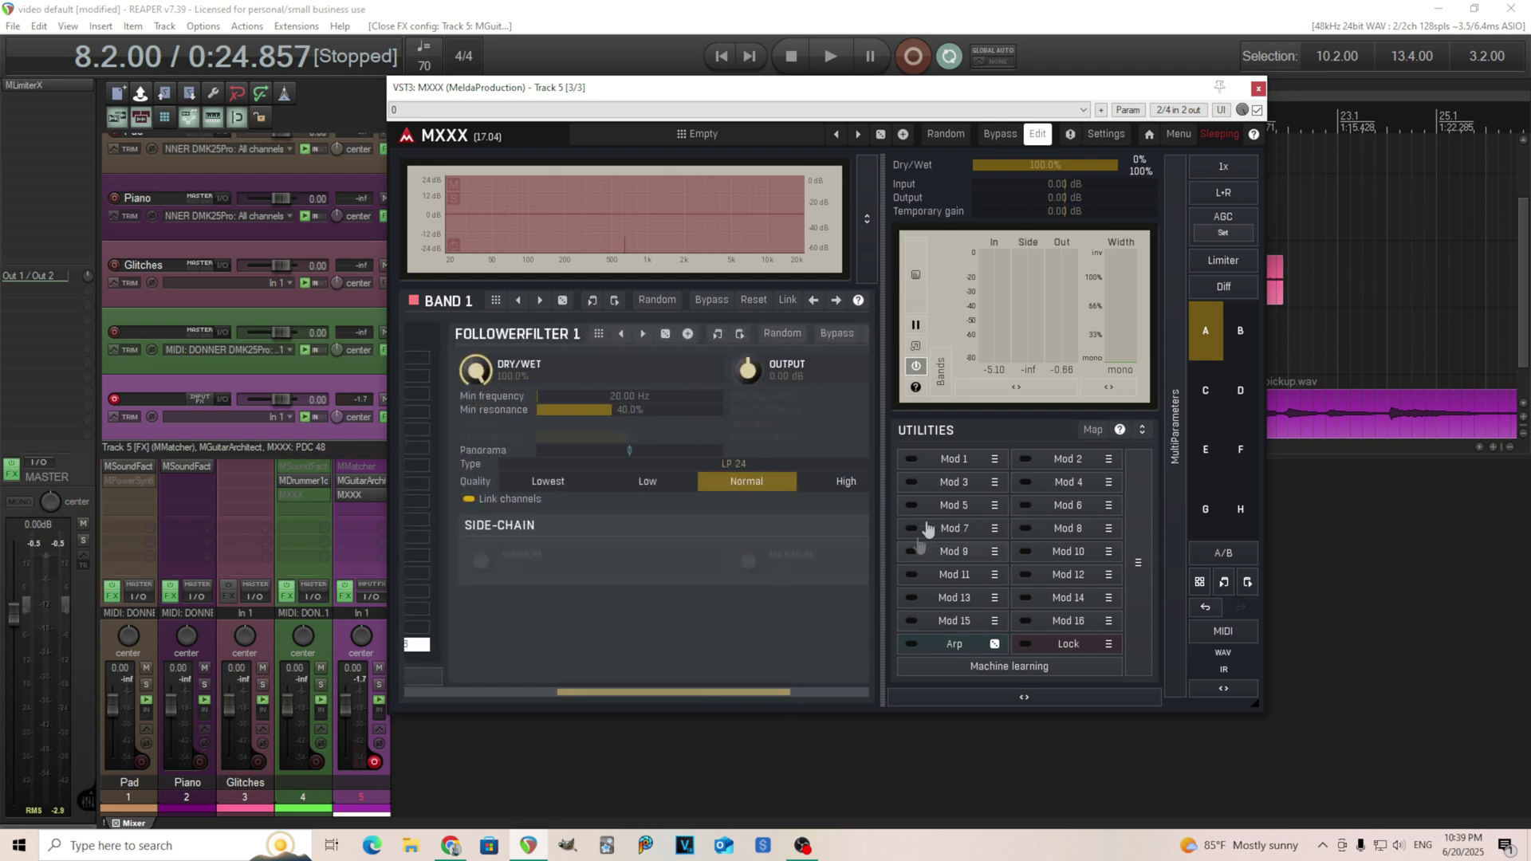
Assign the FollowerFilter's Min frequency to Modulator 1 through parameter learning, with the modulator enabled.
click(993, 460)
click(1150, 531)
drag(551, 396, 661, 396)
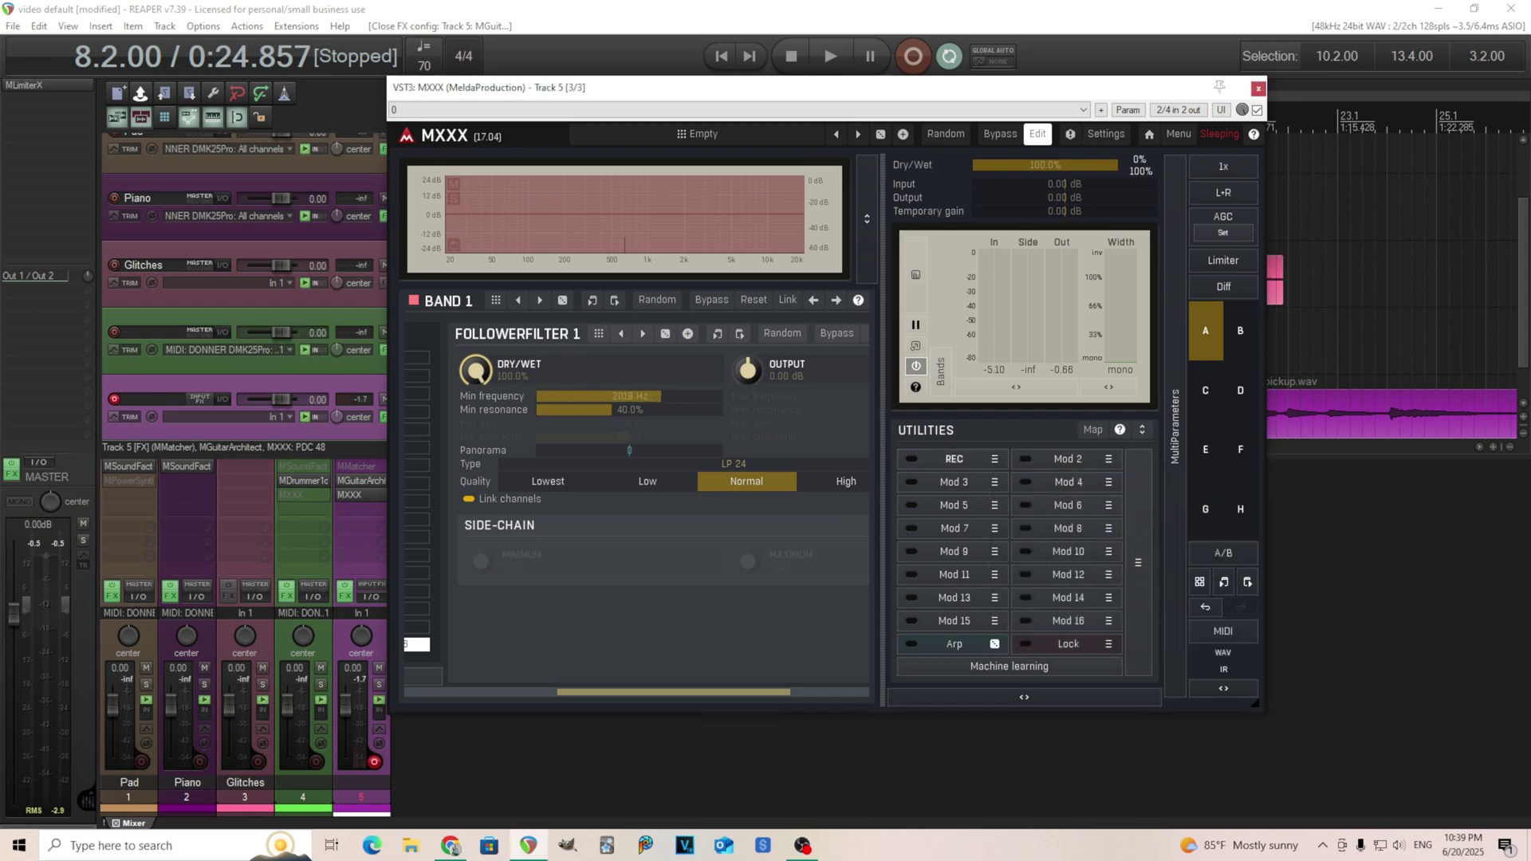
drag(683, 397, 621, 396)
click(911, 460)
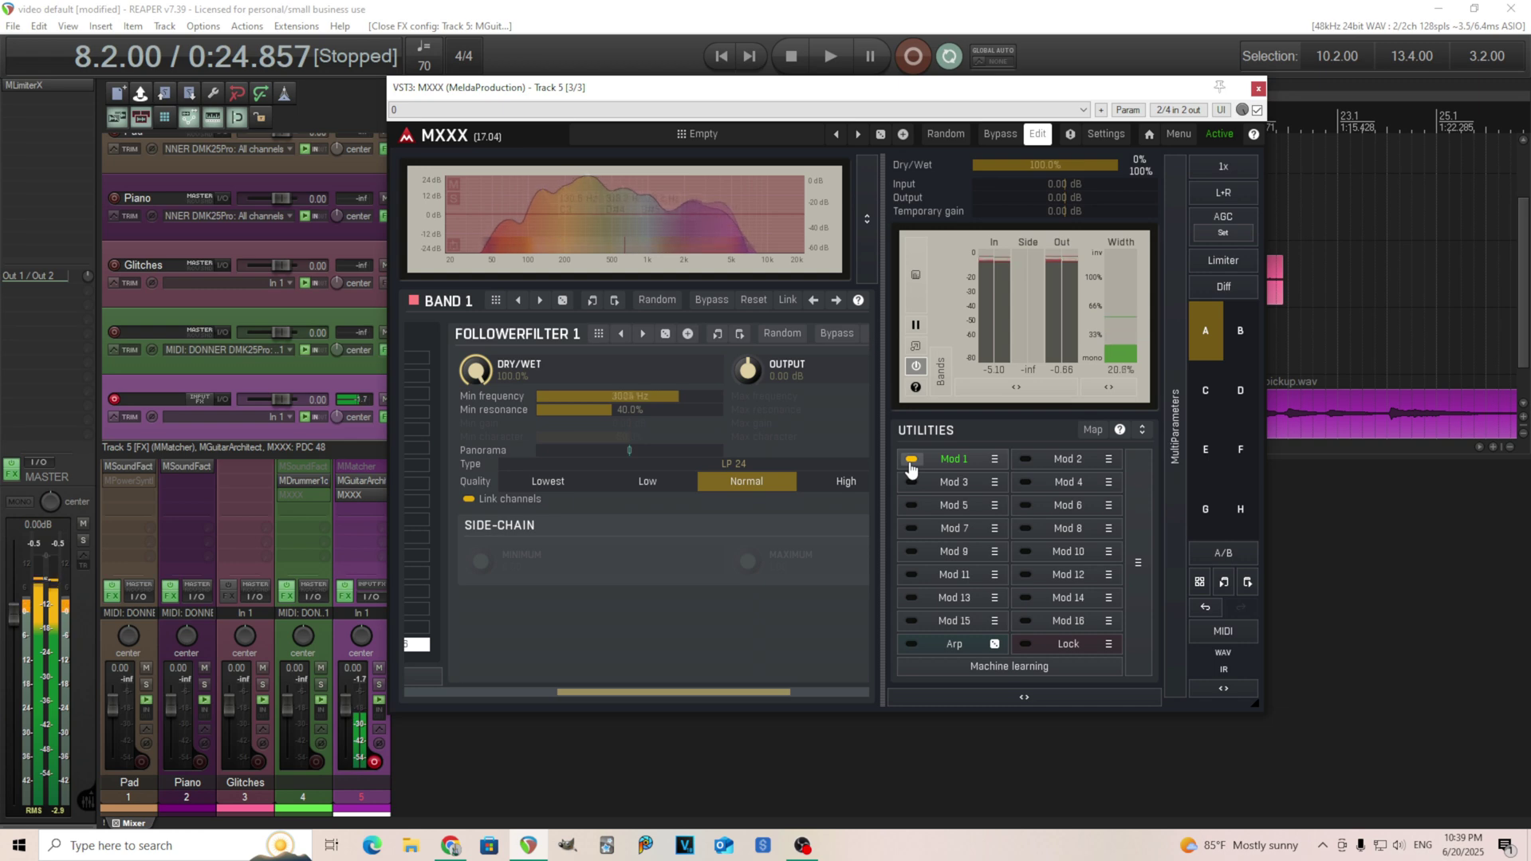
Open Modulator 1 and set its rate frequency to 0.8710 Hz.
click(957, 461)
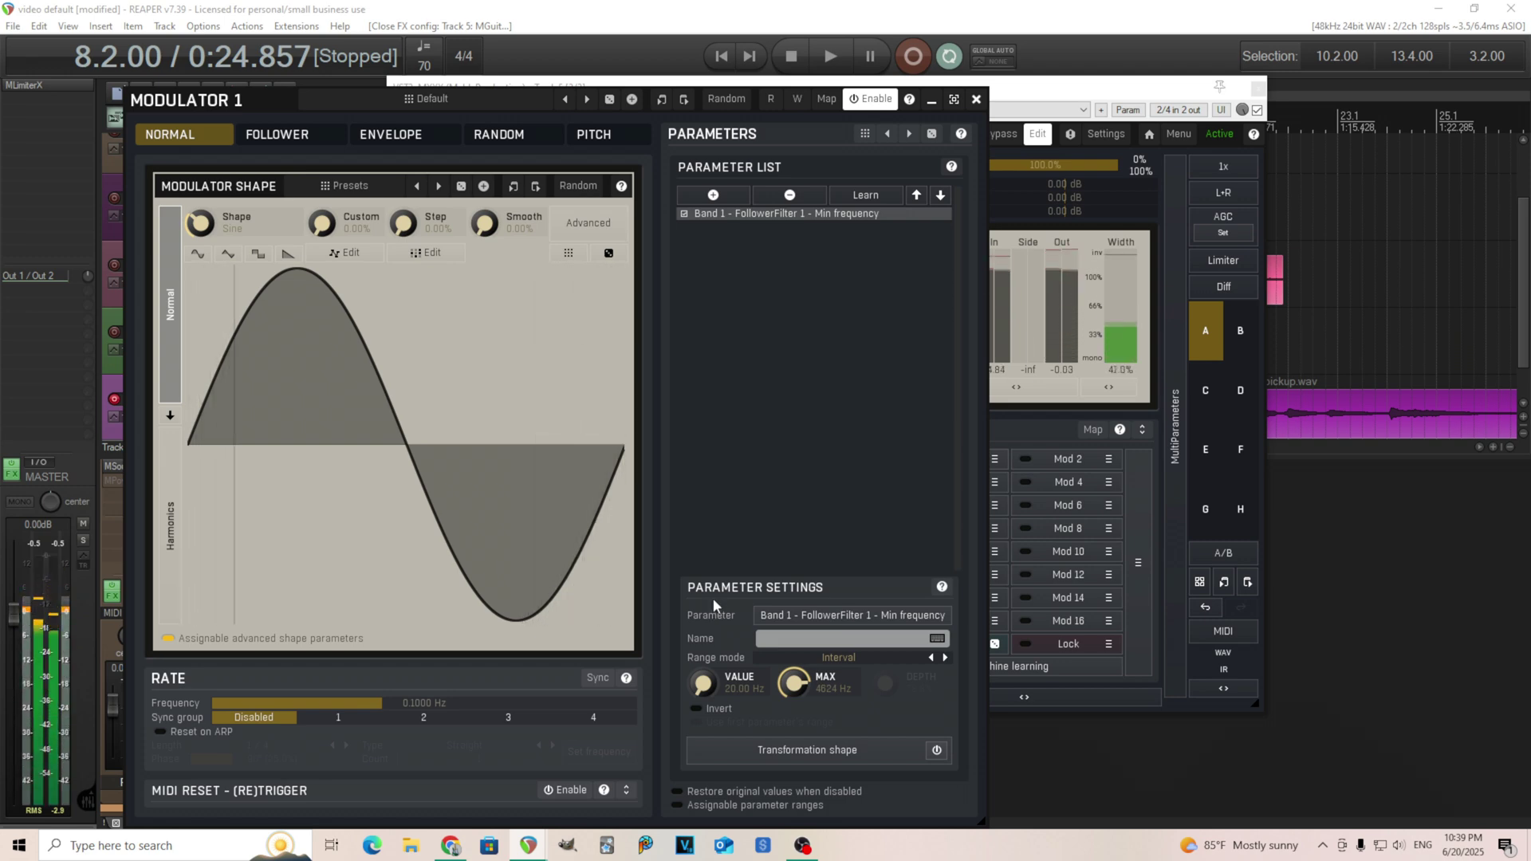
scroll(444, 699, up, 5)
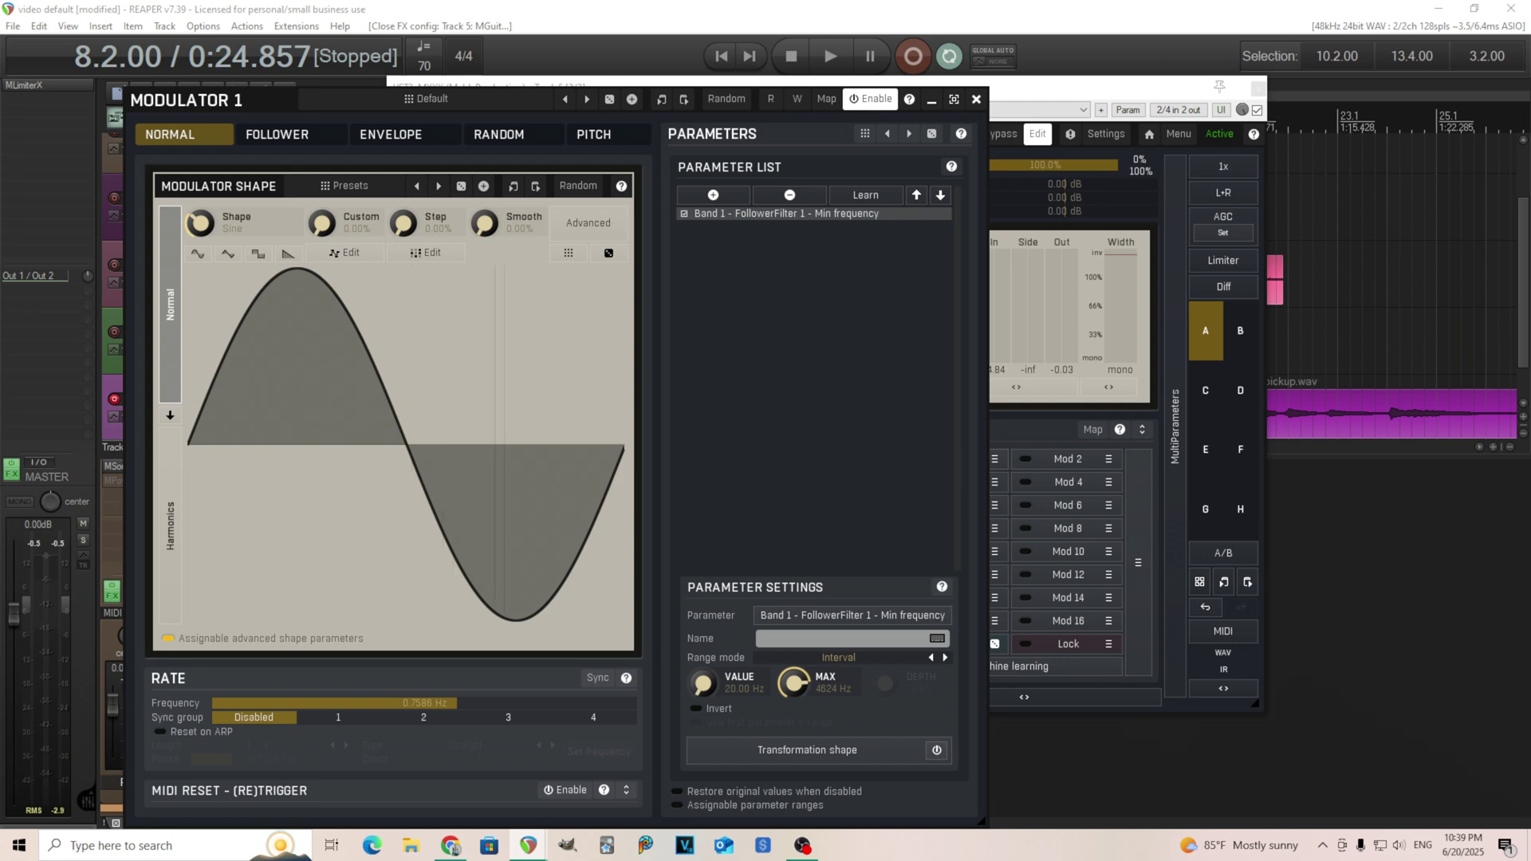
scroll(692, 682, up, 3)
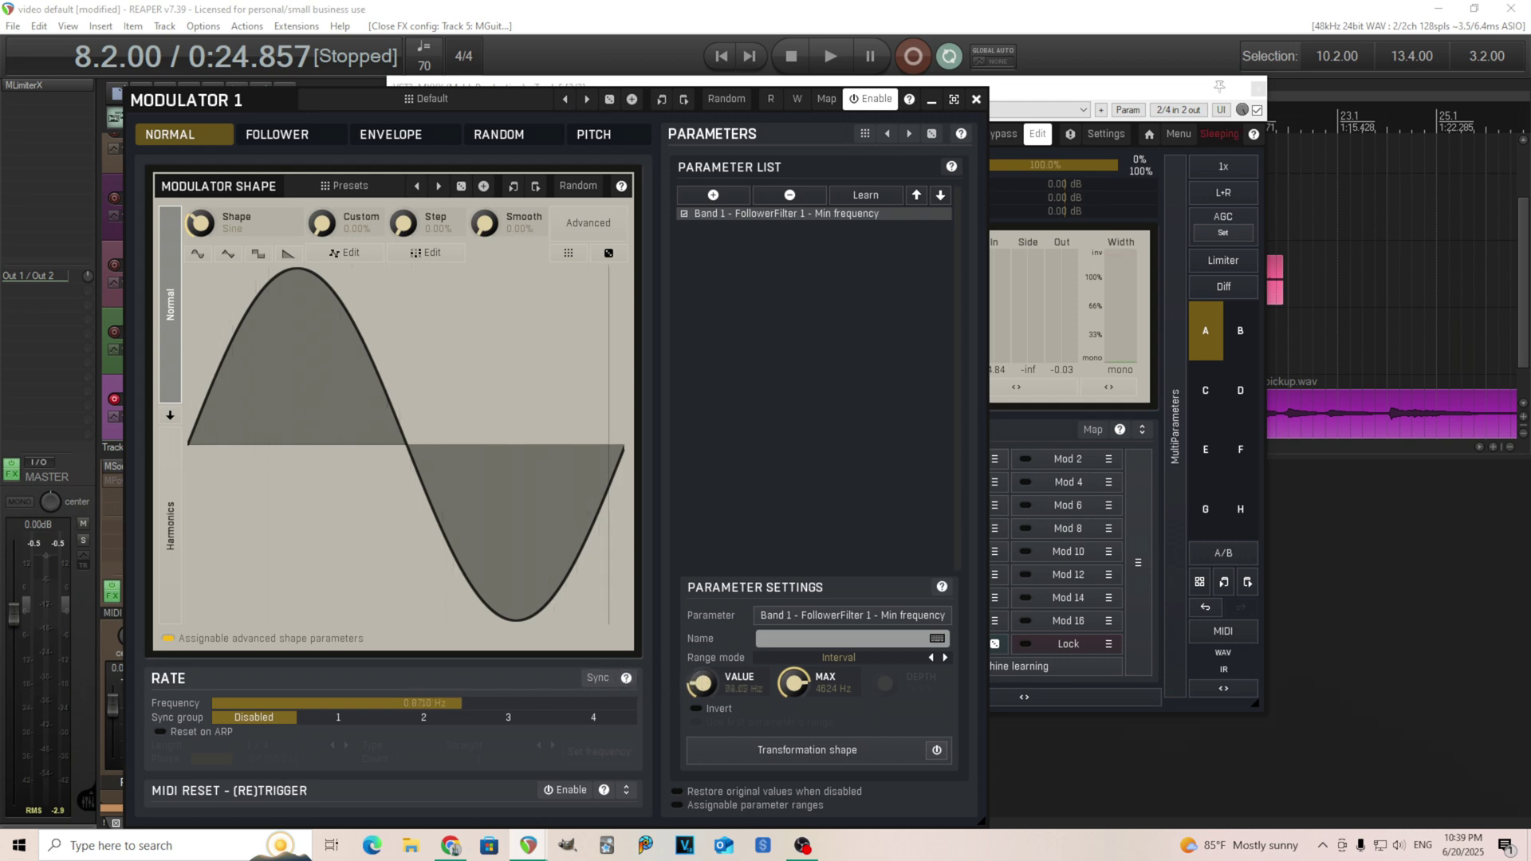
Set the modulated Min frequency parameter's interval to a value of 300 Hz and a maximum of 4140 Hz.
double_click(702, 682)
click(752, 742)
click(683, 772)
click(683, 772)
click(685, 806)
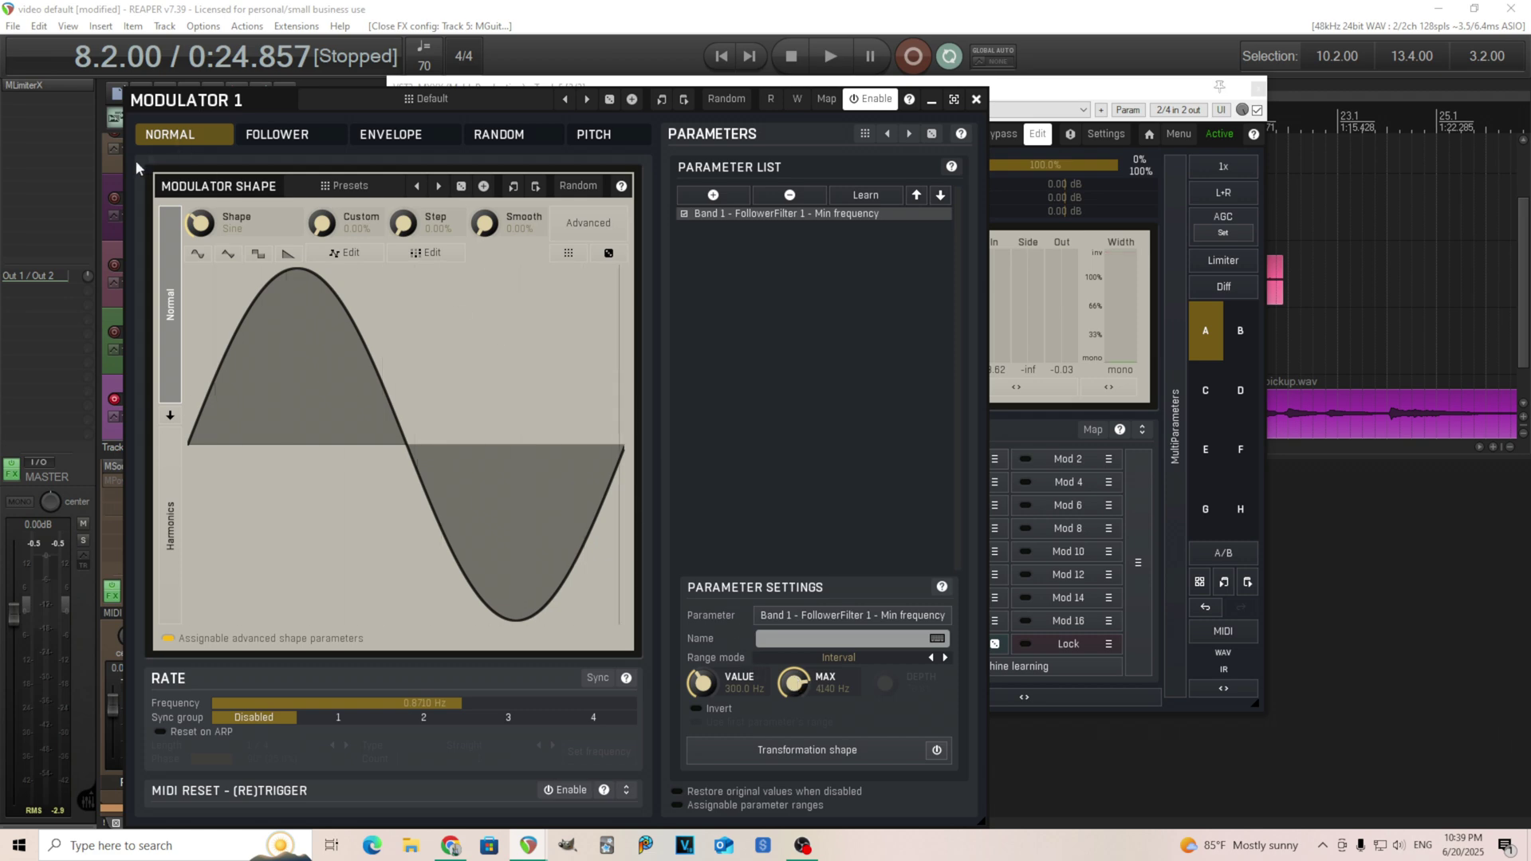
Turn Intelligent sleep on silence off and back on in the MXXX settings.
drag(200, 99, 542, 505)
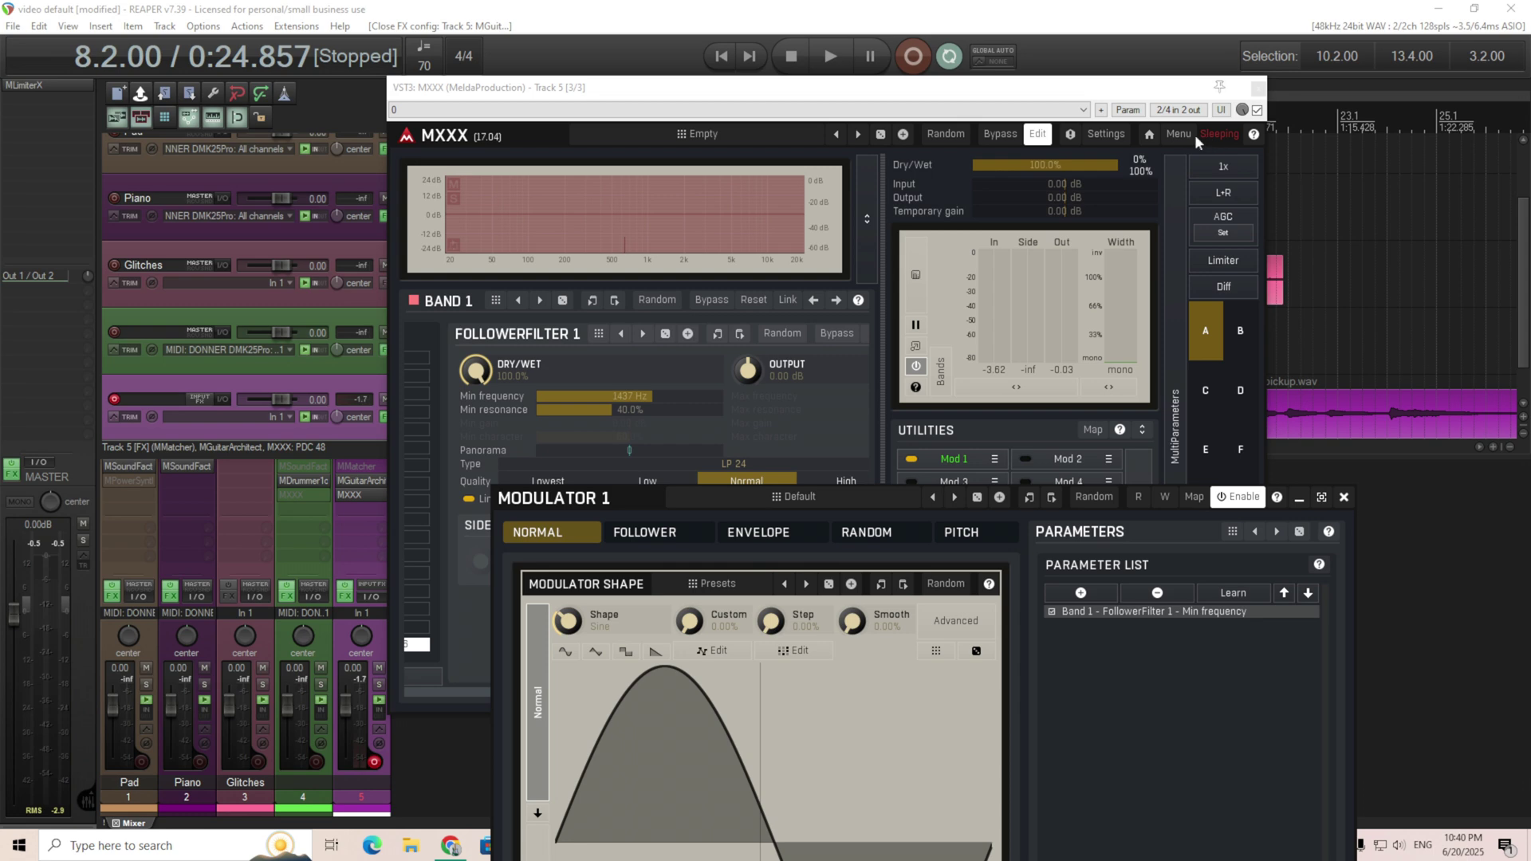
click(1104, 135)
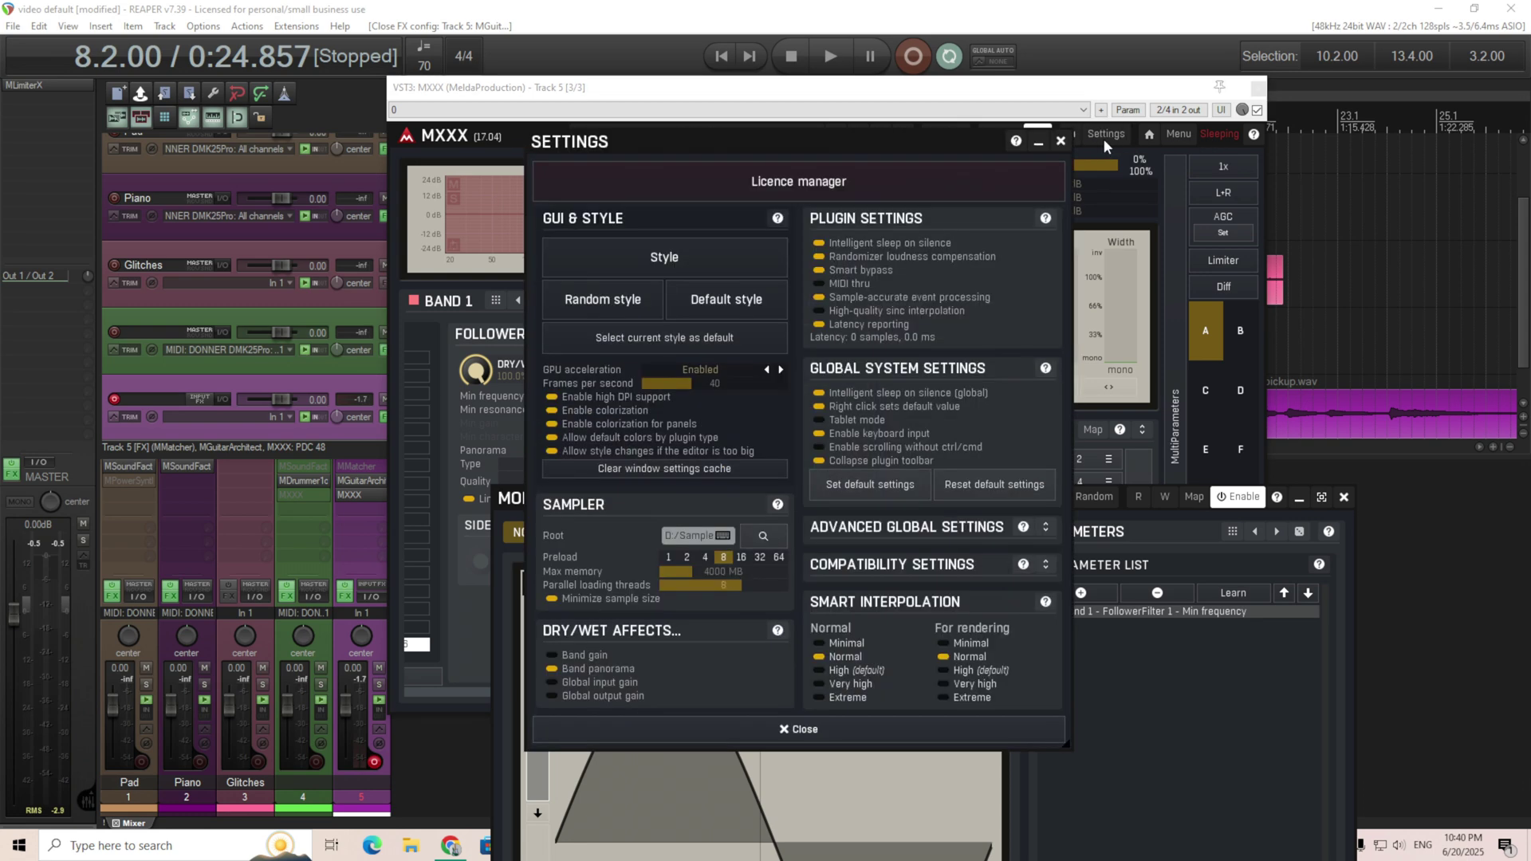
click(863, 252)
drag(619, 142, 668, 317)
click(866, 405)
click(1094, 299)
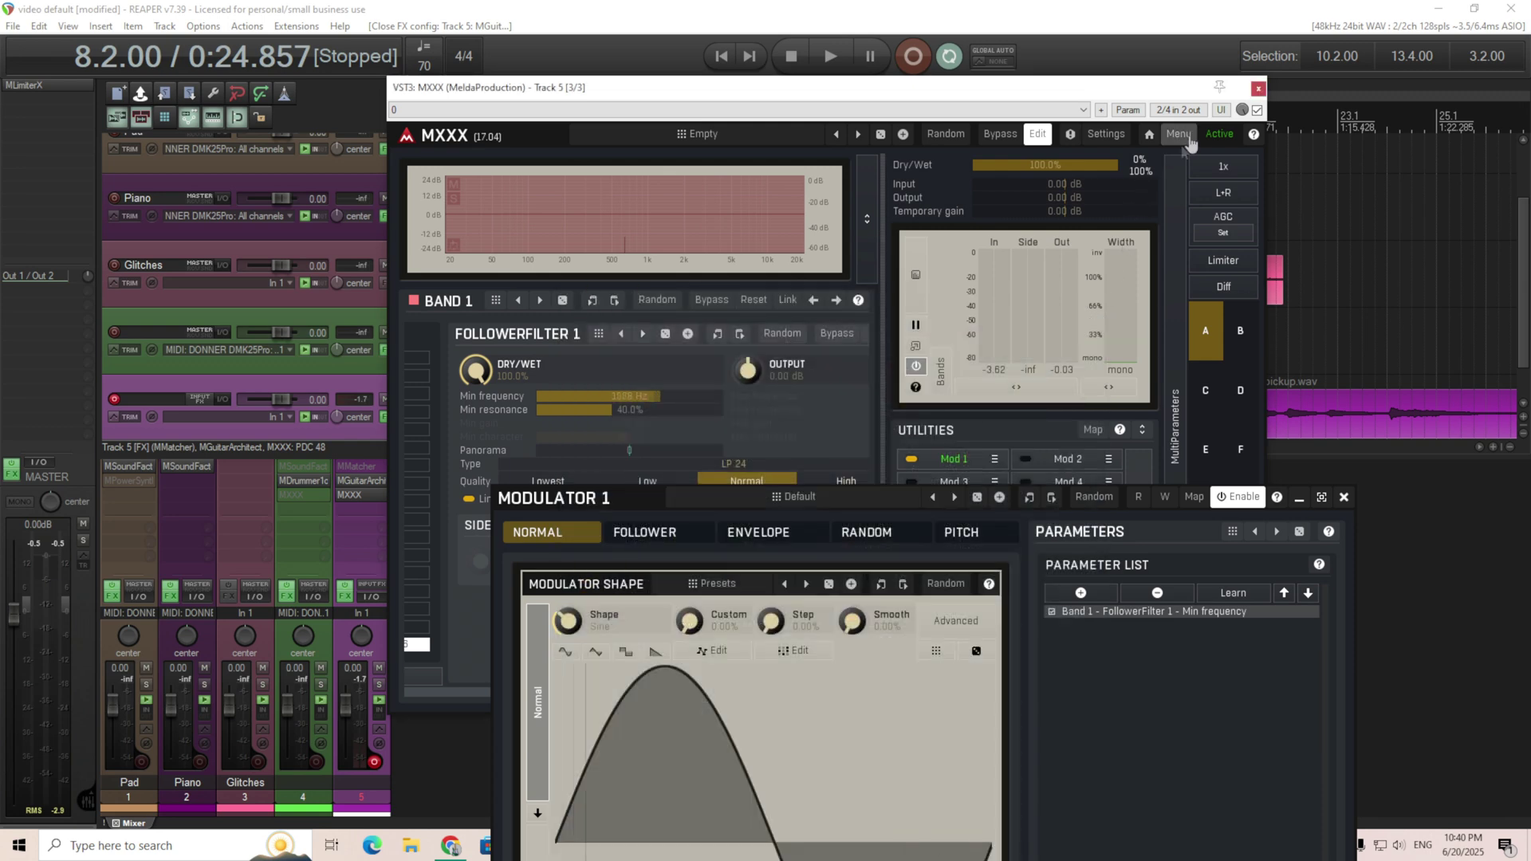
Reposition the Modulator 1 window over the MXXX window so all its modulation settings are accessible.
drag(643, 502, 559, 145)
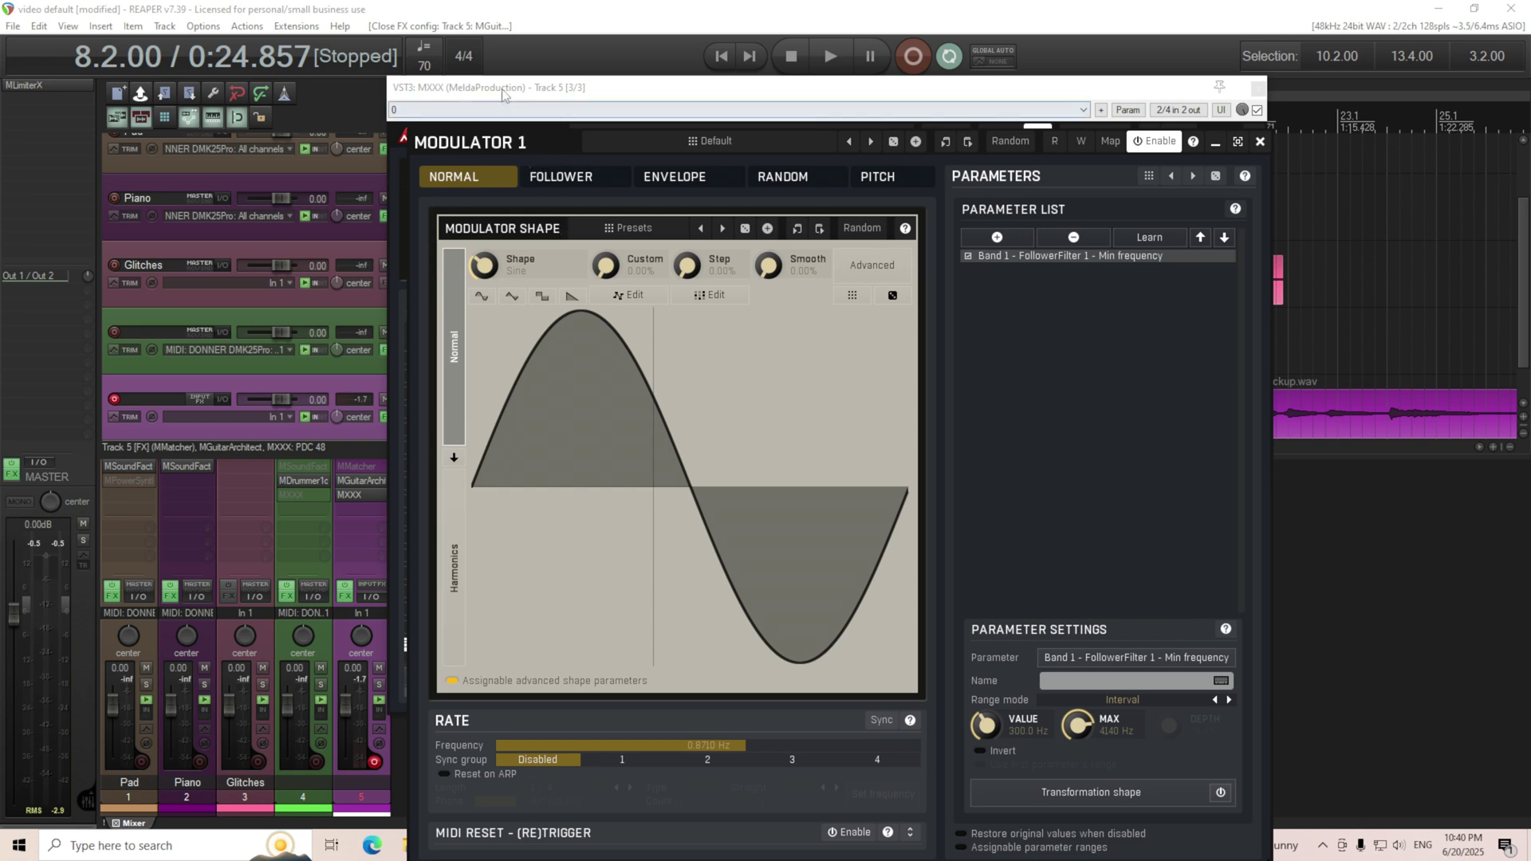
drag(507, 88, 481, 77)
drag(481, 135, 450, 113)
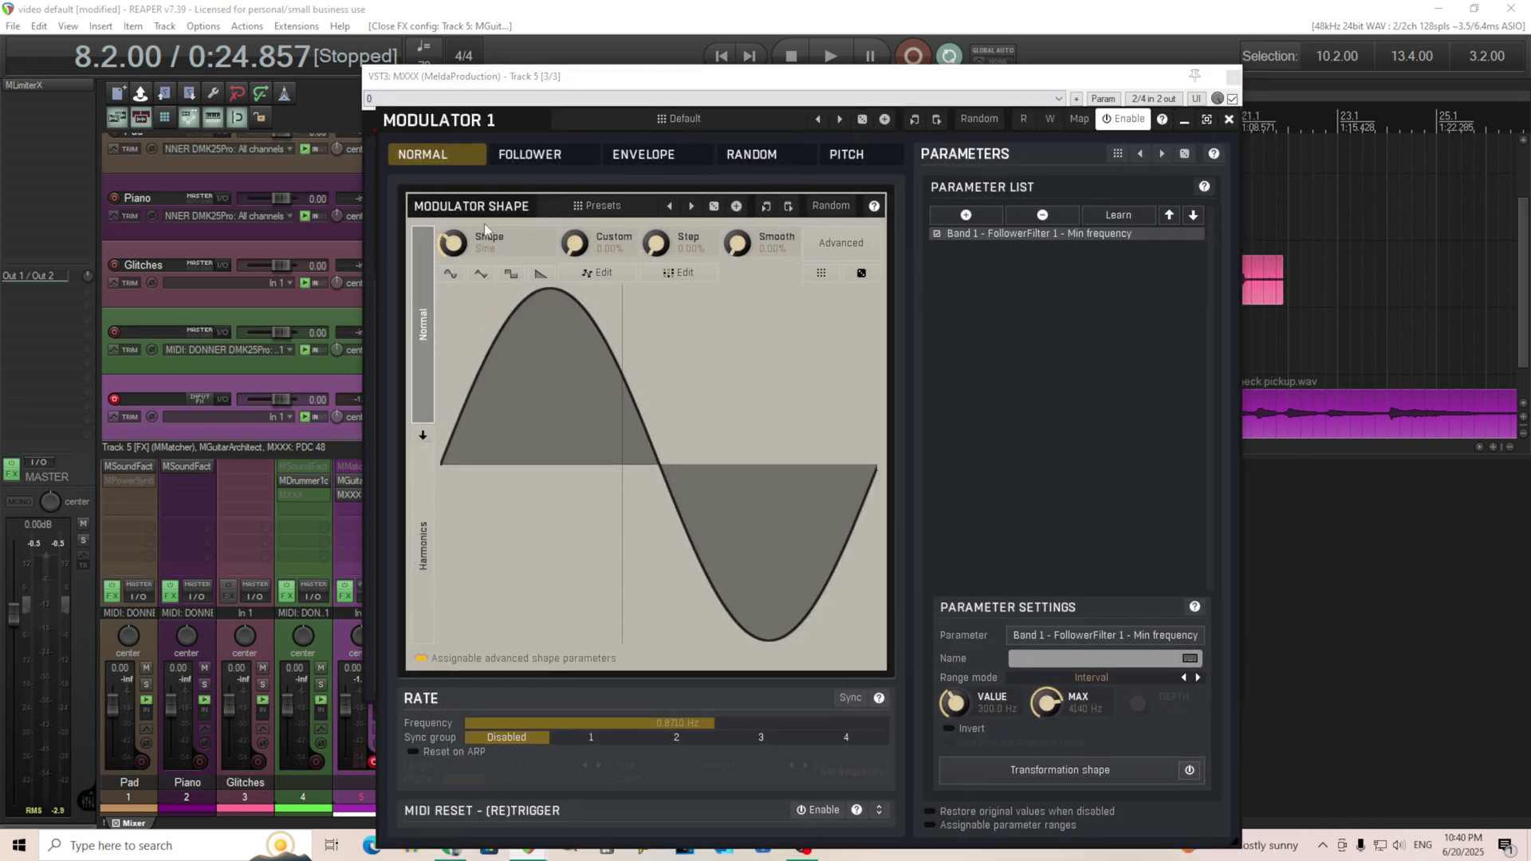
mouse_move(652, 259)
mouse_down()
mouse_move(652, 231)
mouse_move(653, 260)
mouse_up()
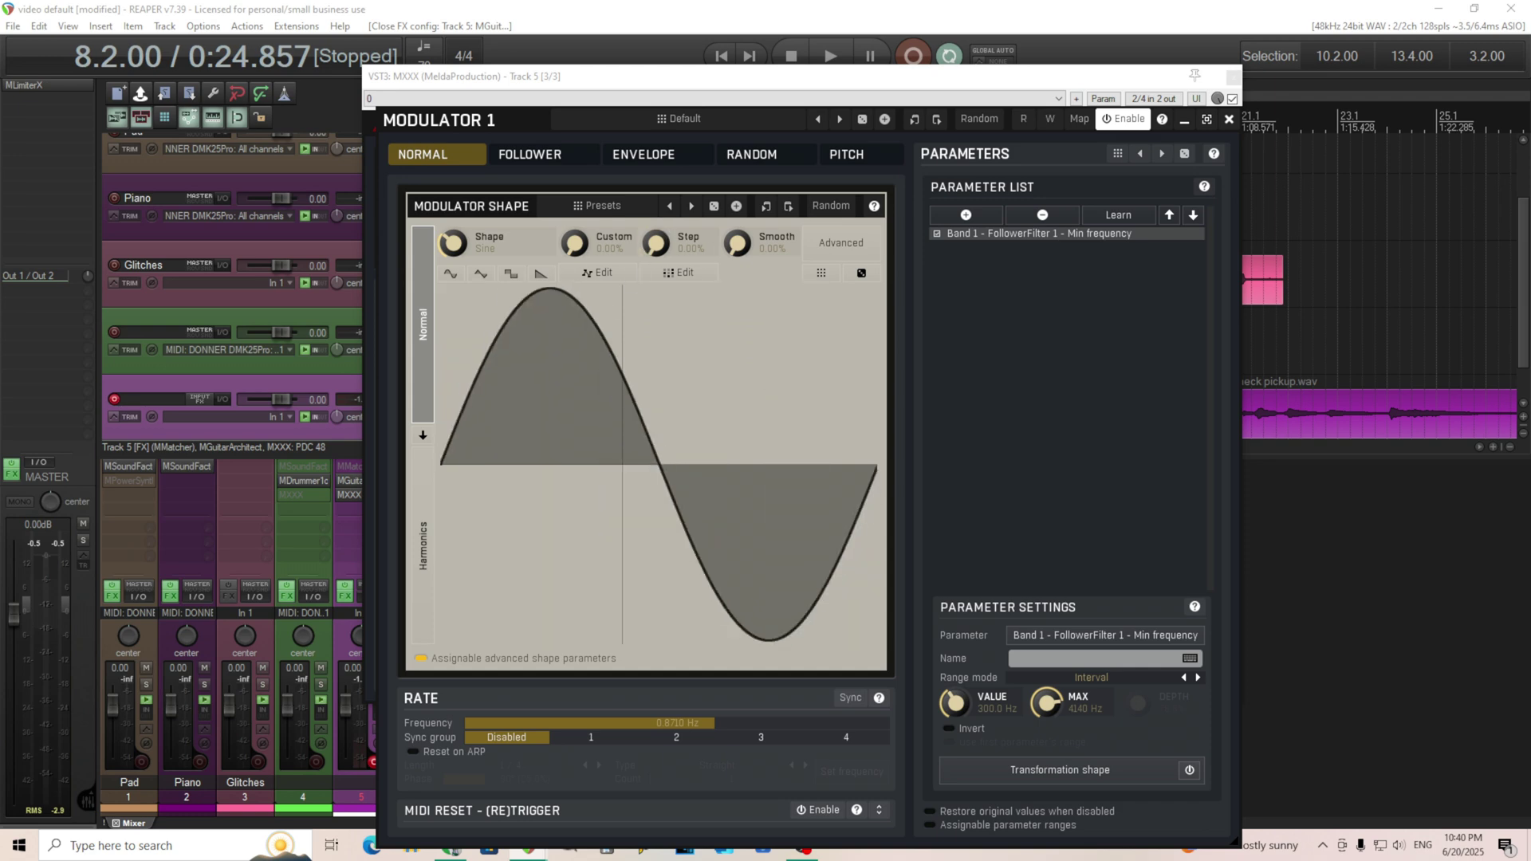
Switch Modulator 1 to Follower mode and view the detector's release mode options.
click(542, 164)
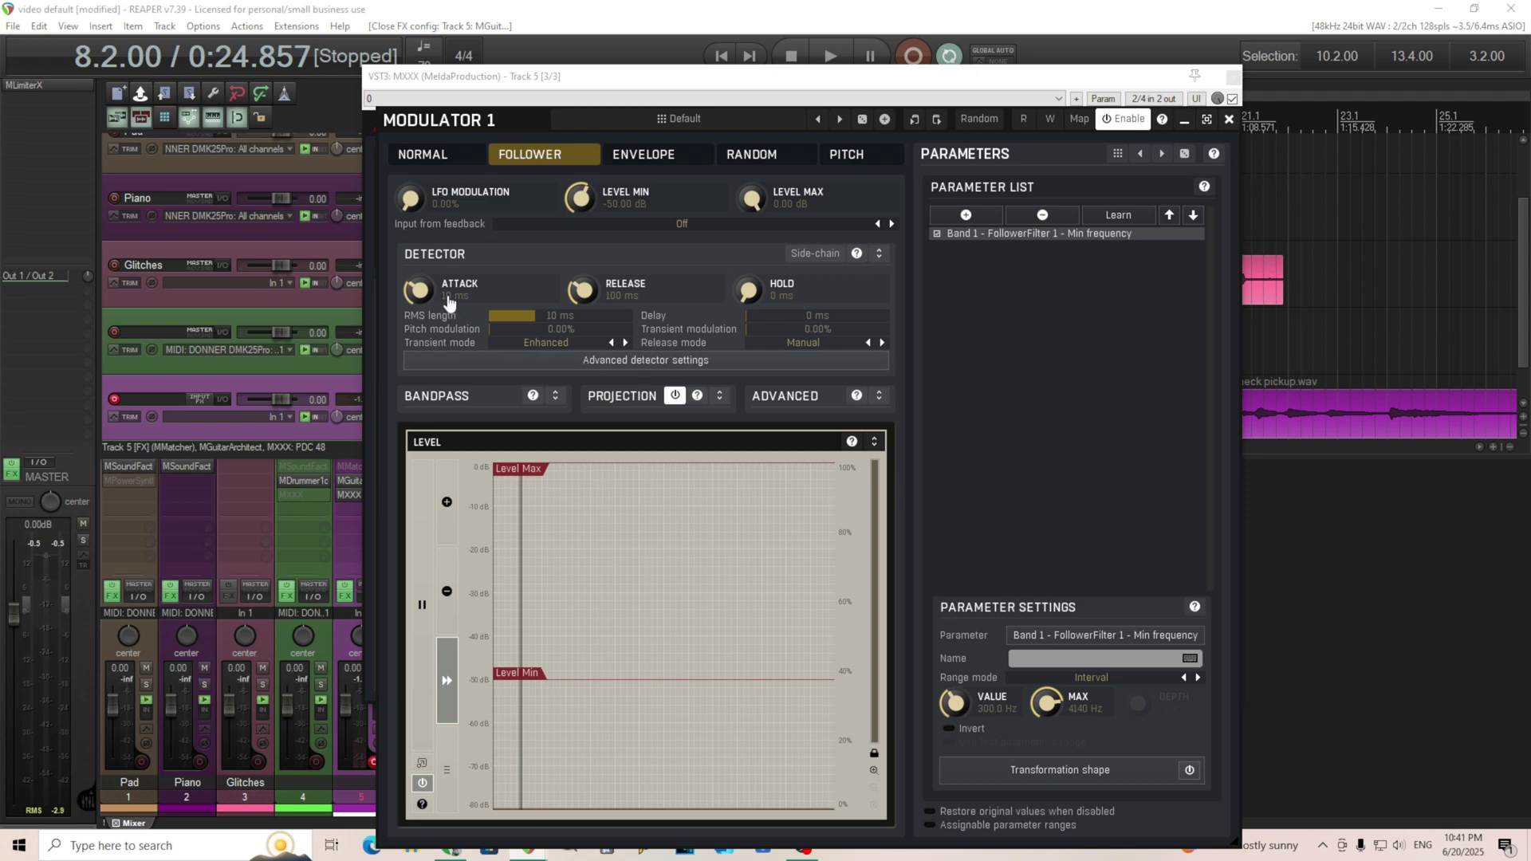
drag(833, 308, 782, 321)
click(783, 351)
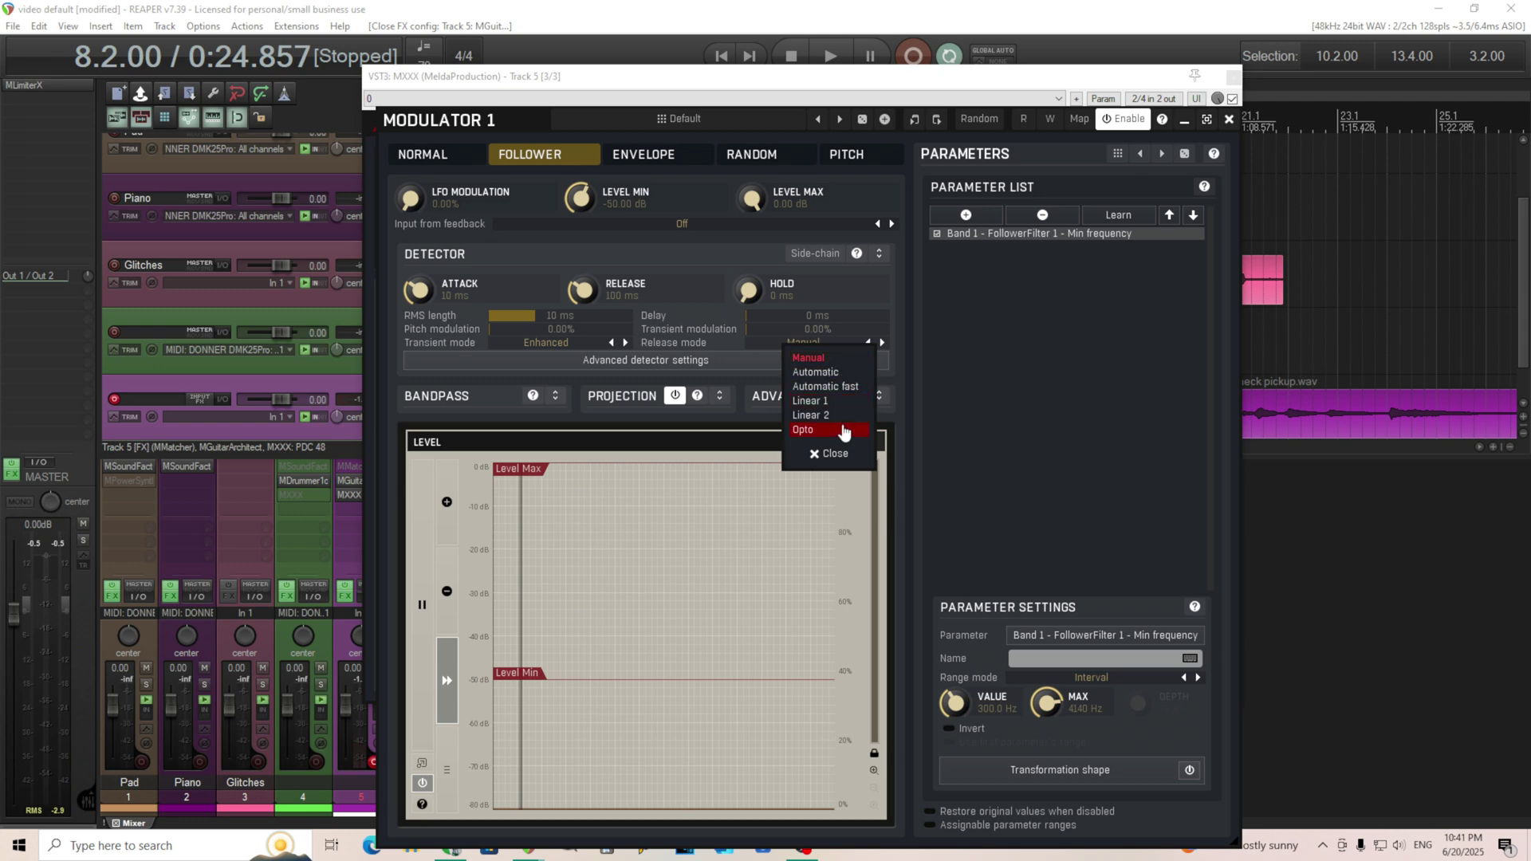
click(720, 347)
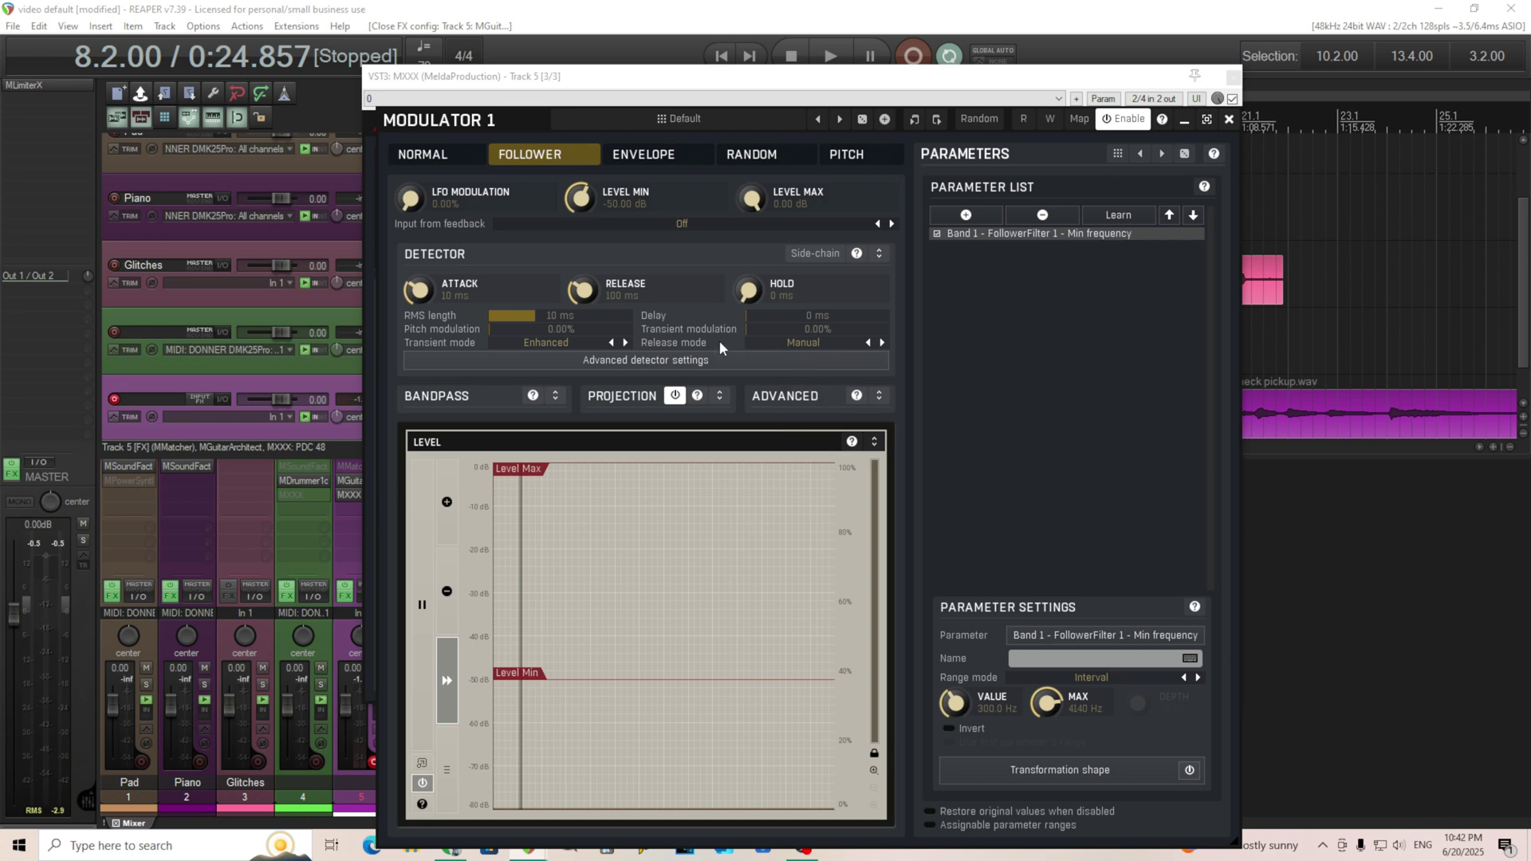
Read the detector help through to the release mode descriptions.
click(857, 254)
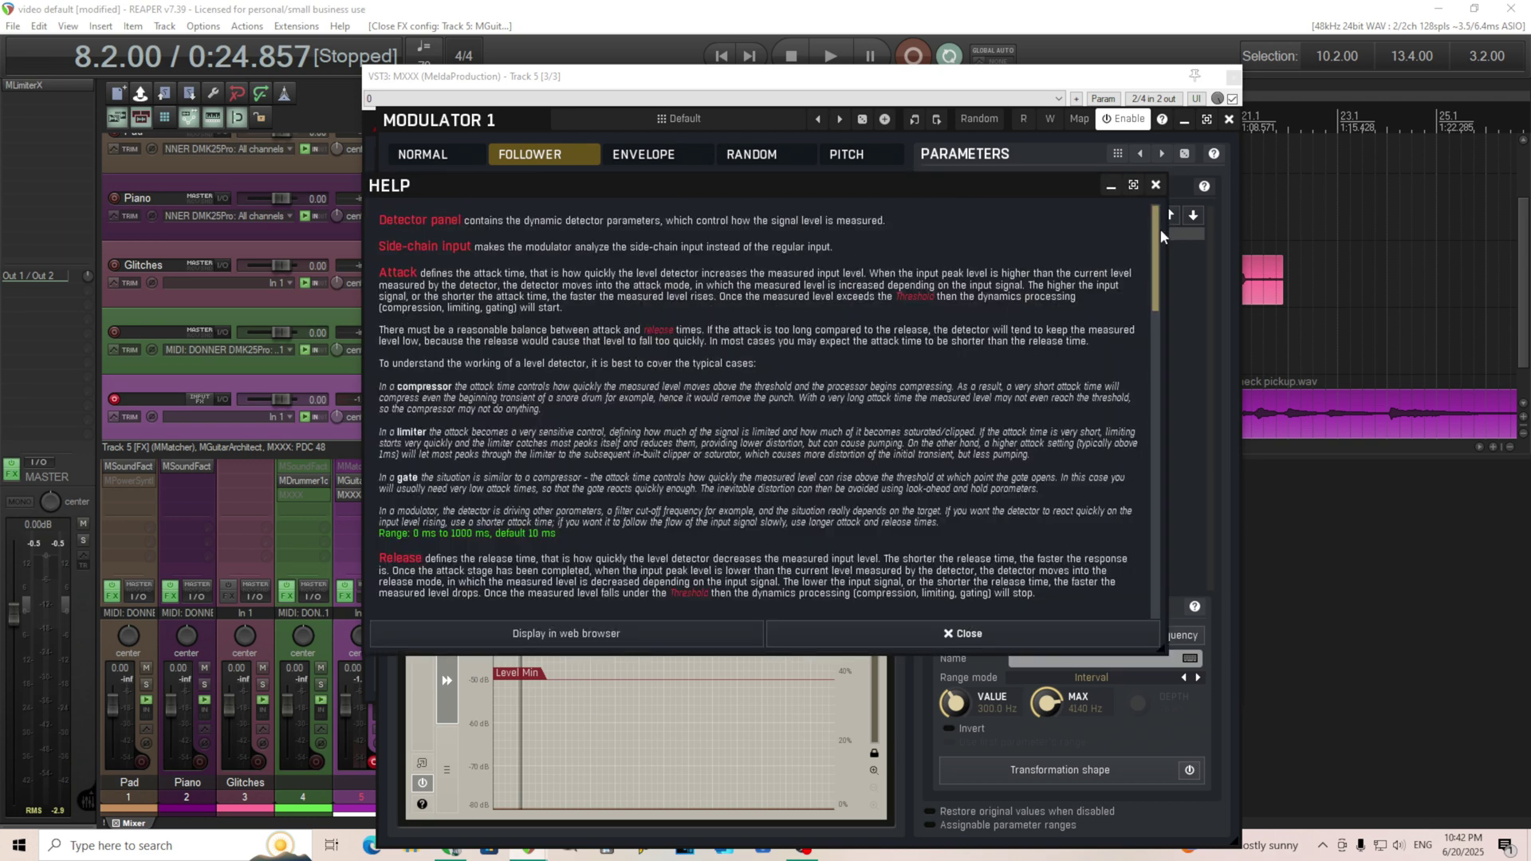
drag(1158, 230, 1180, 547)
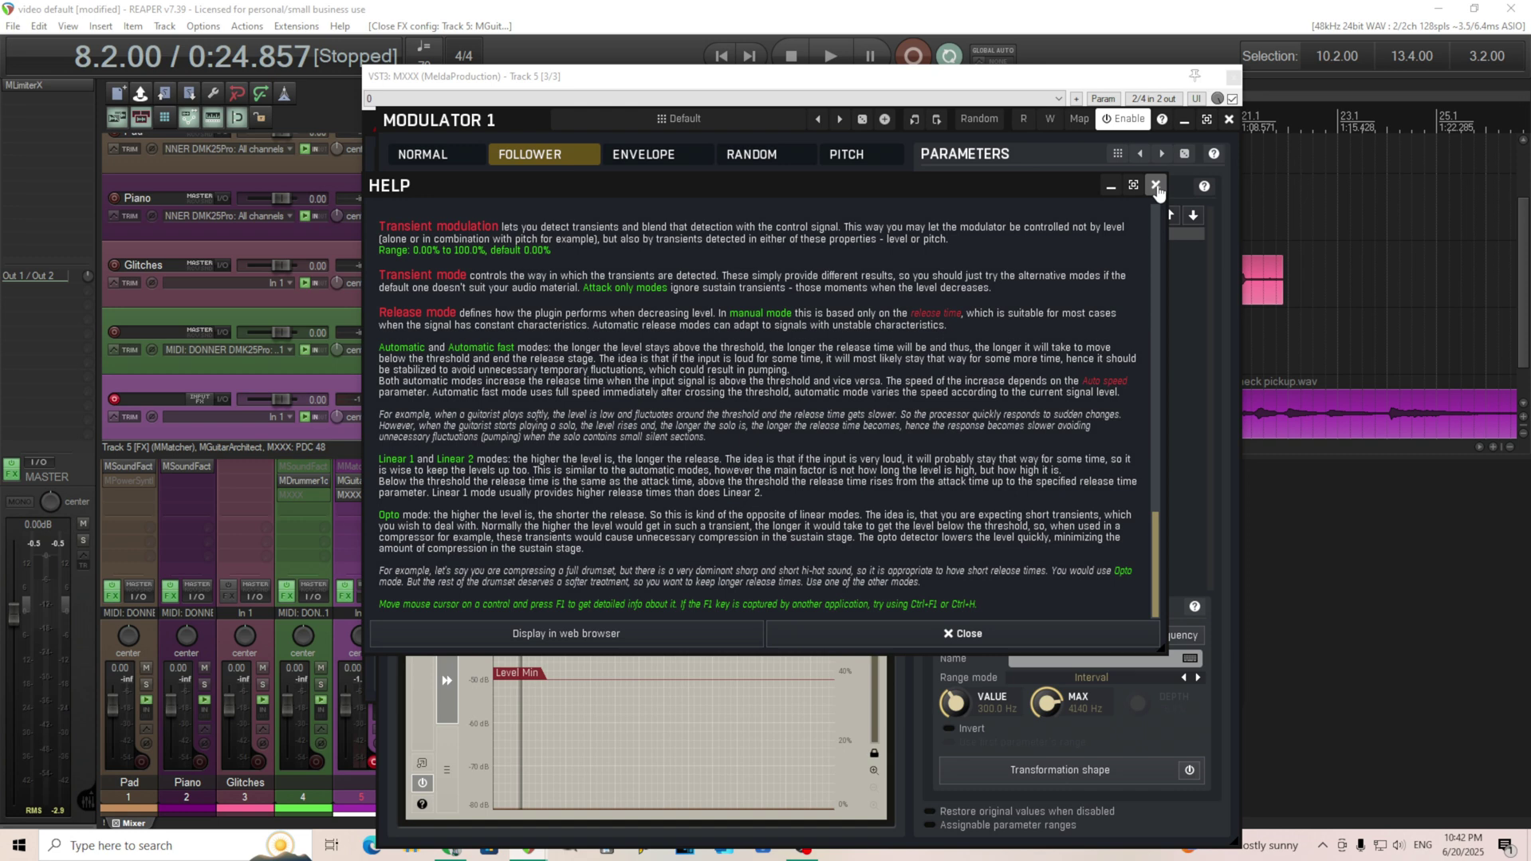
click(1156, 186)
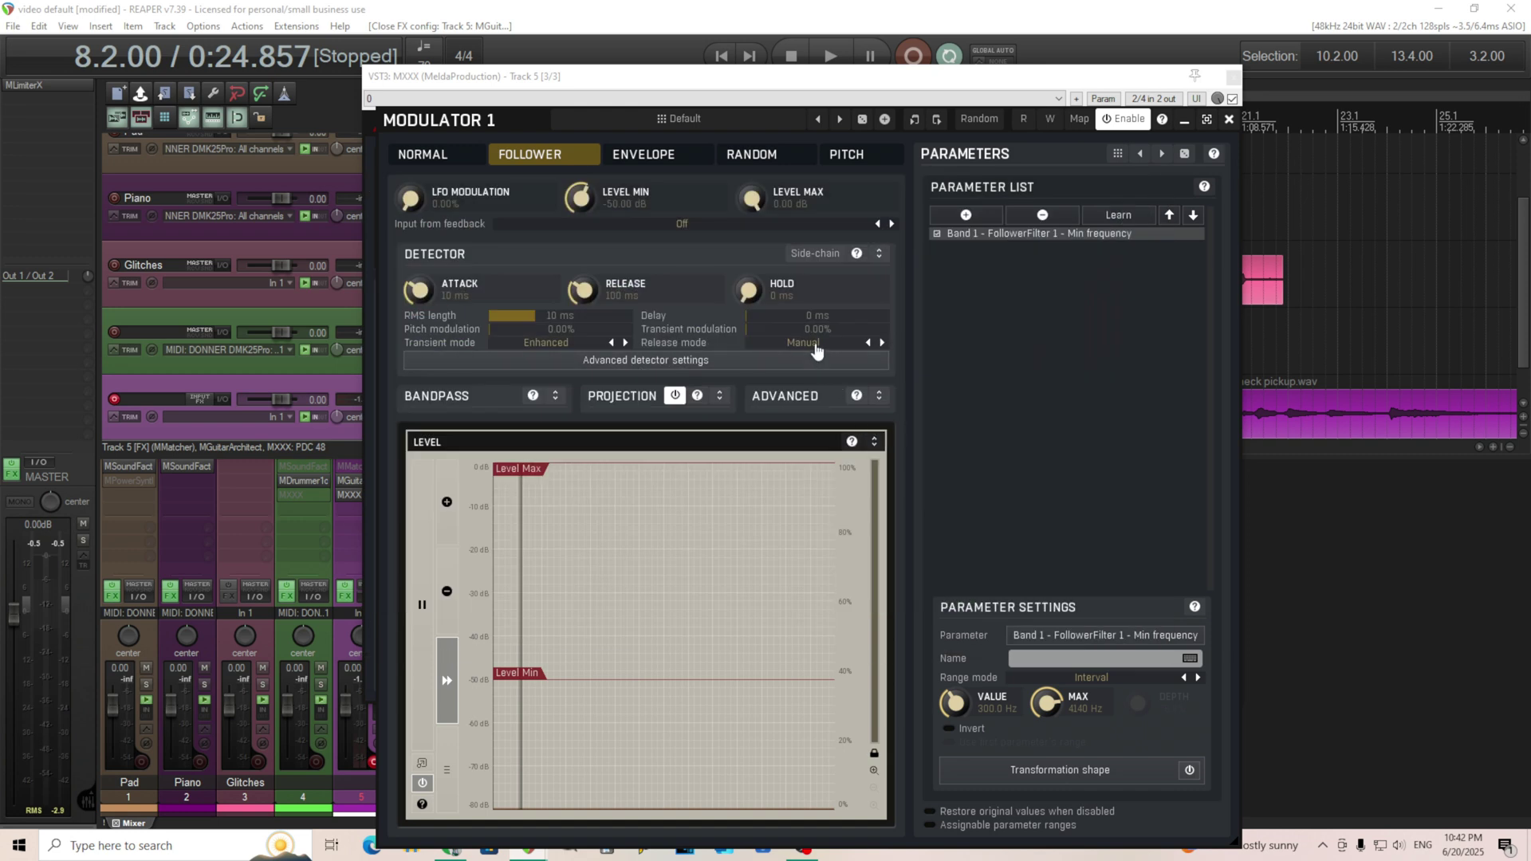
Examine the advanced detector settings, including the attack and release shape options and the side-chain equalizer.
click(776, 360)
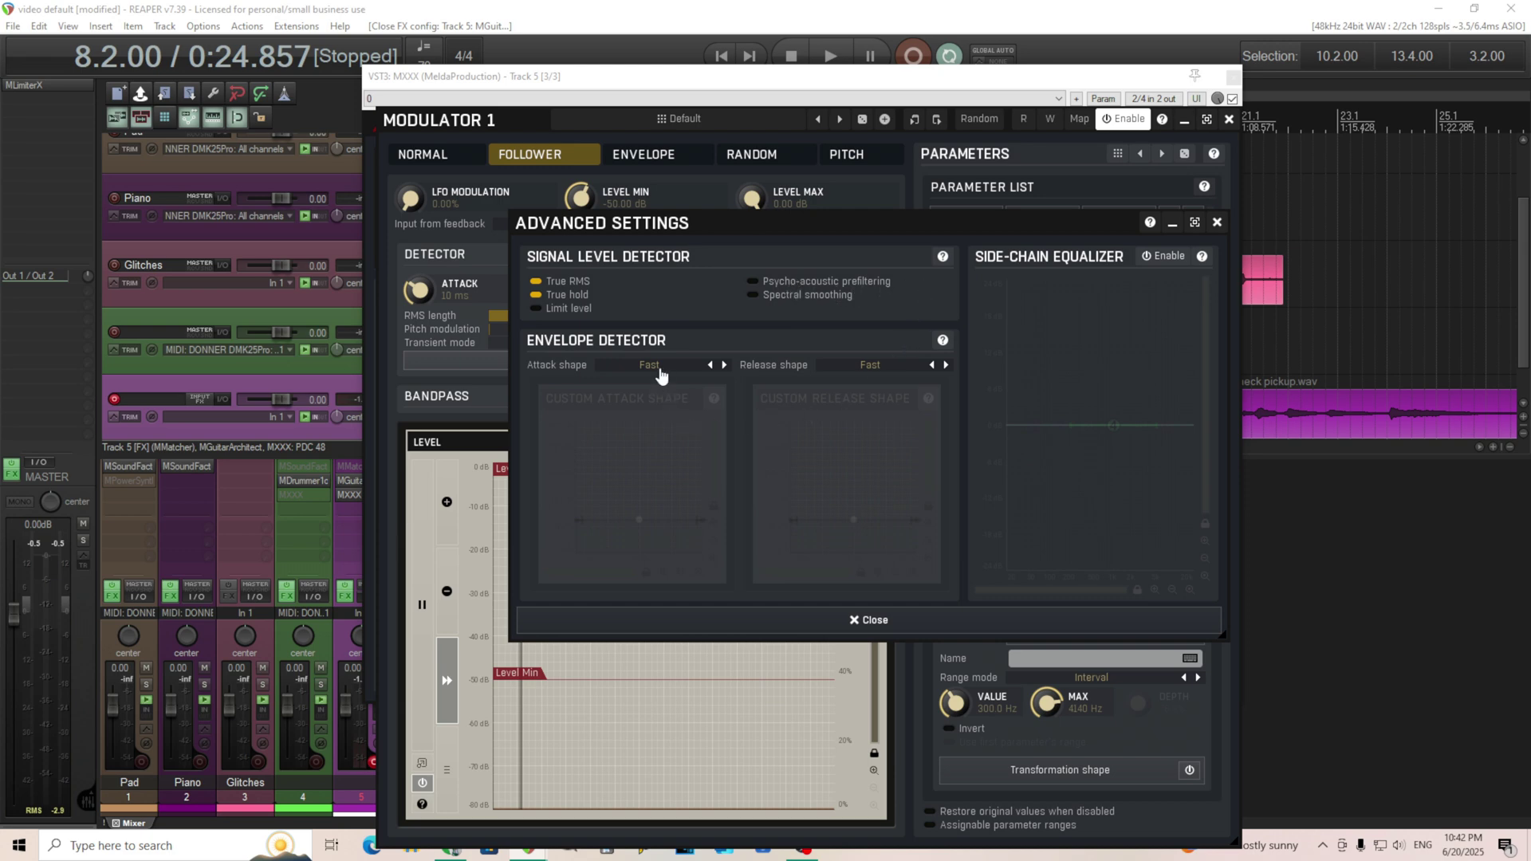
click(661, 373)
click(561, 362)
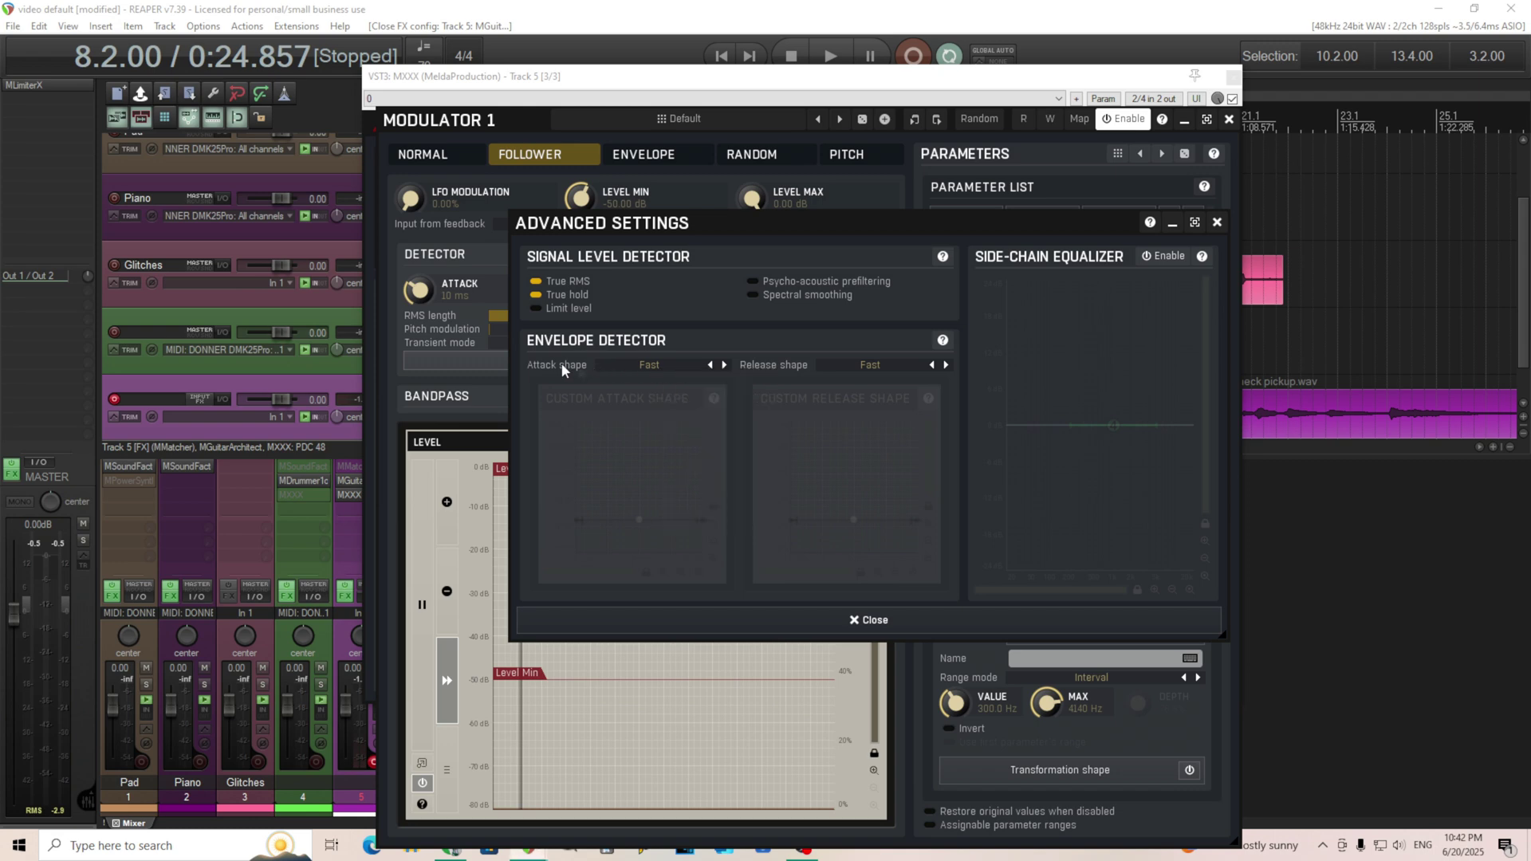
click(852, 367)
click(791, 360)
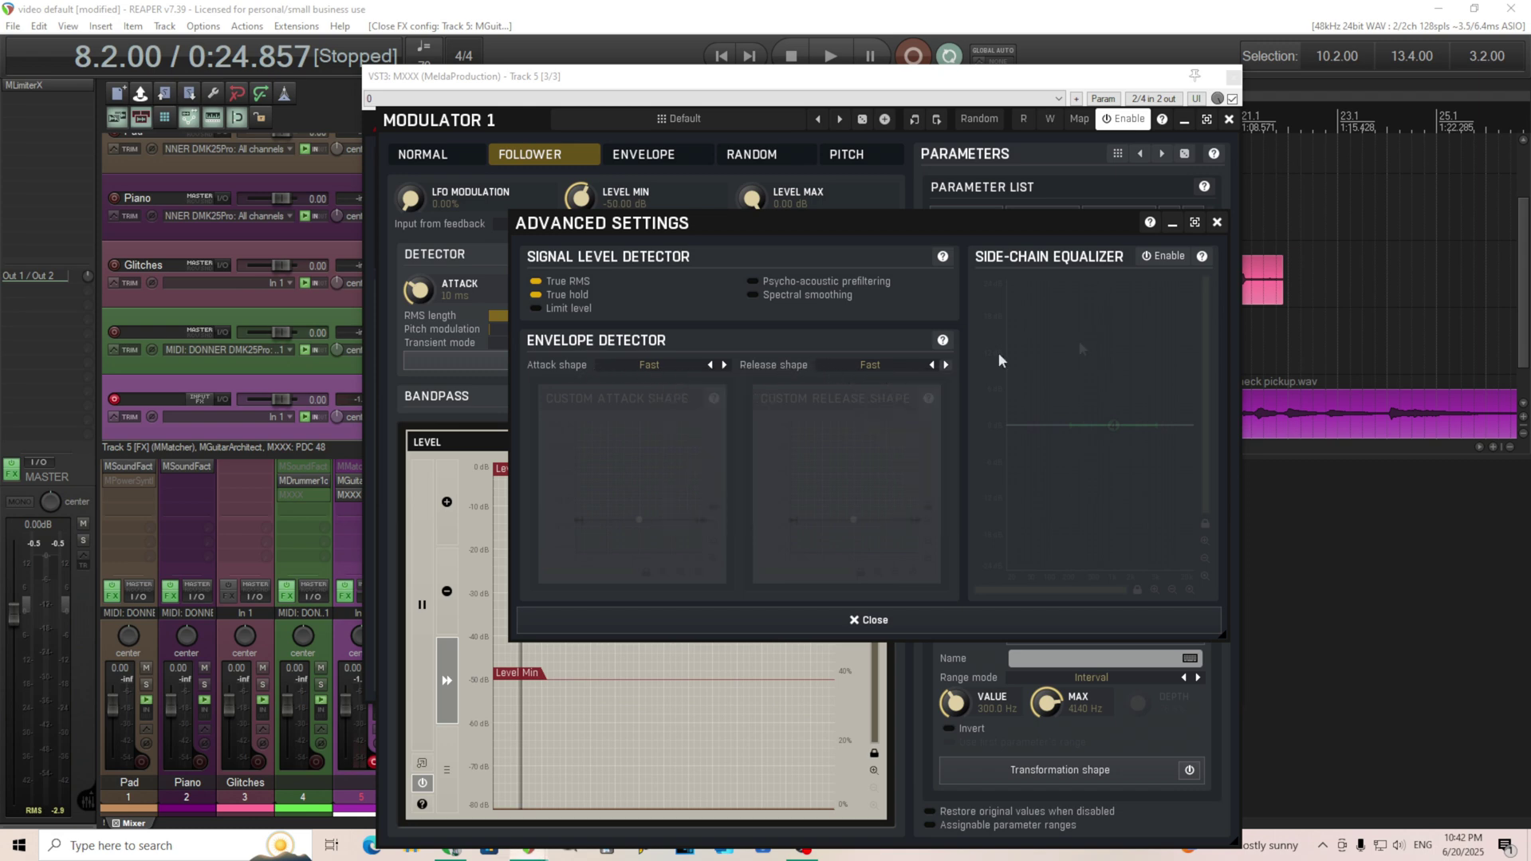
click(1164, 256)
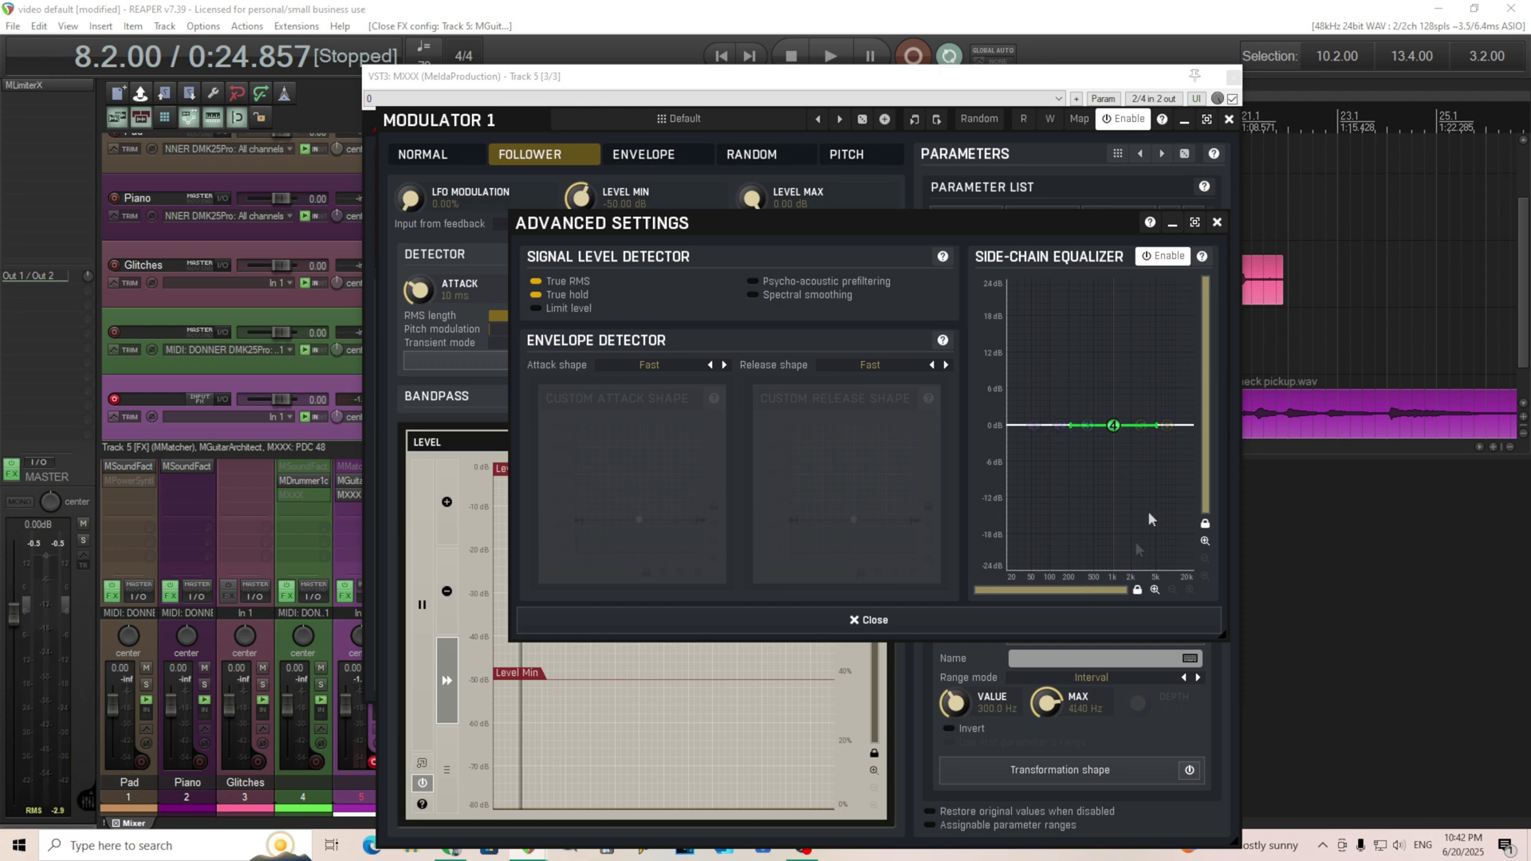
click(1162, 257)
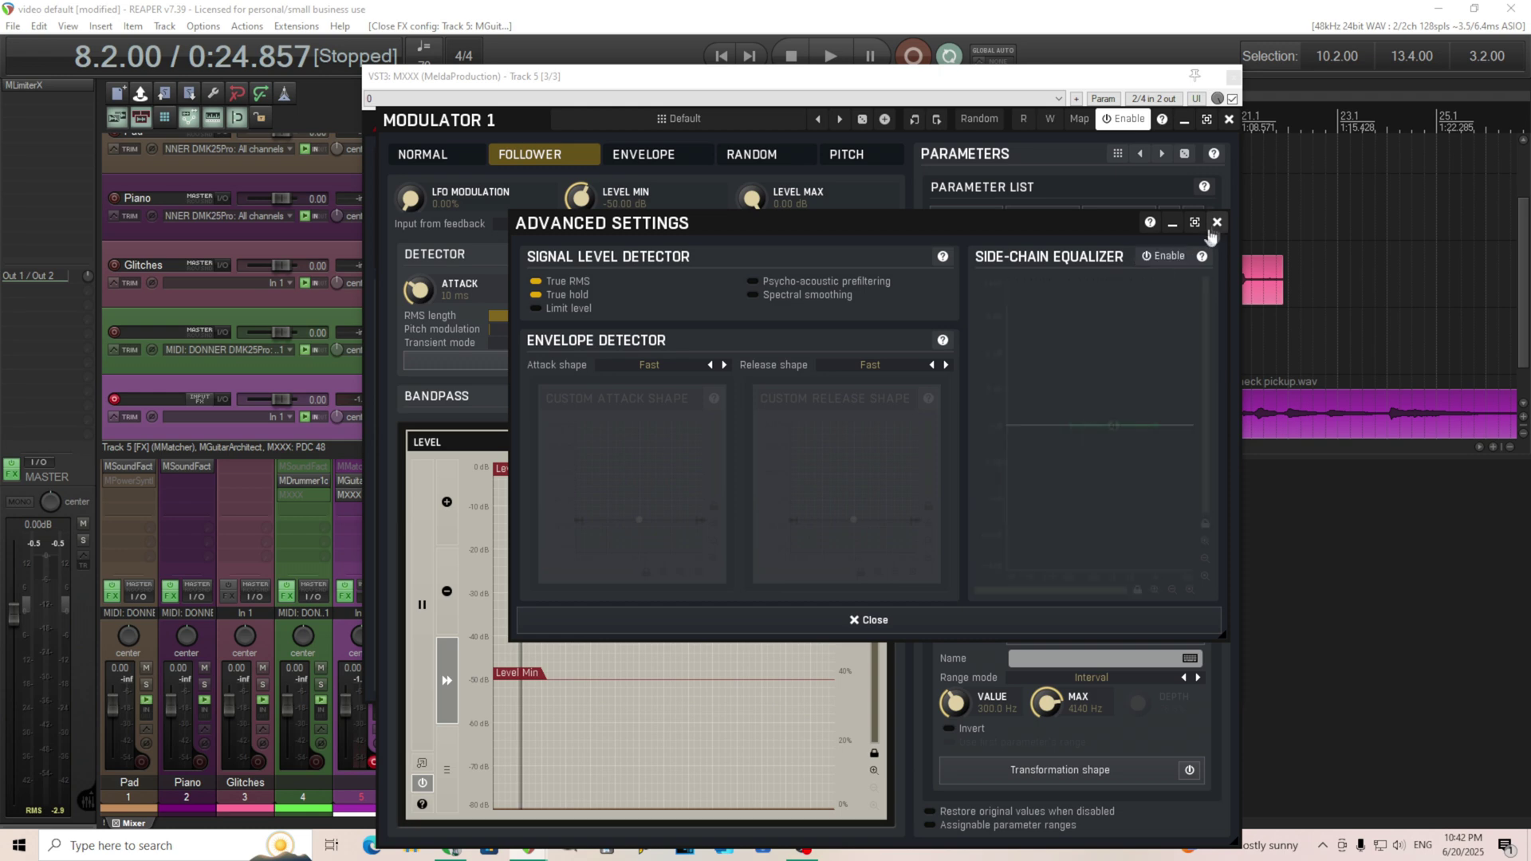
click(1216, 222)
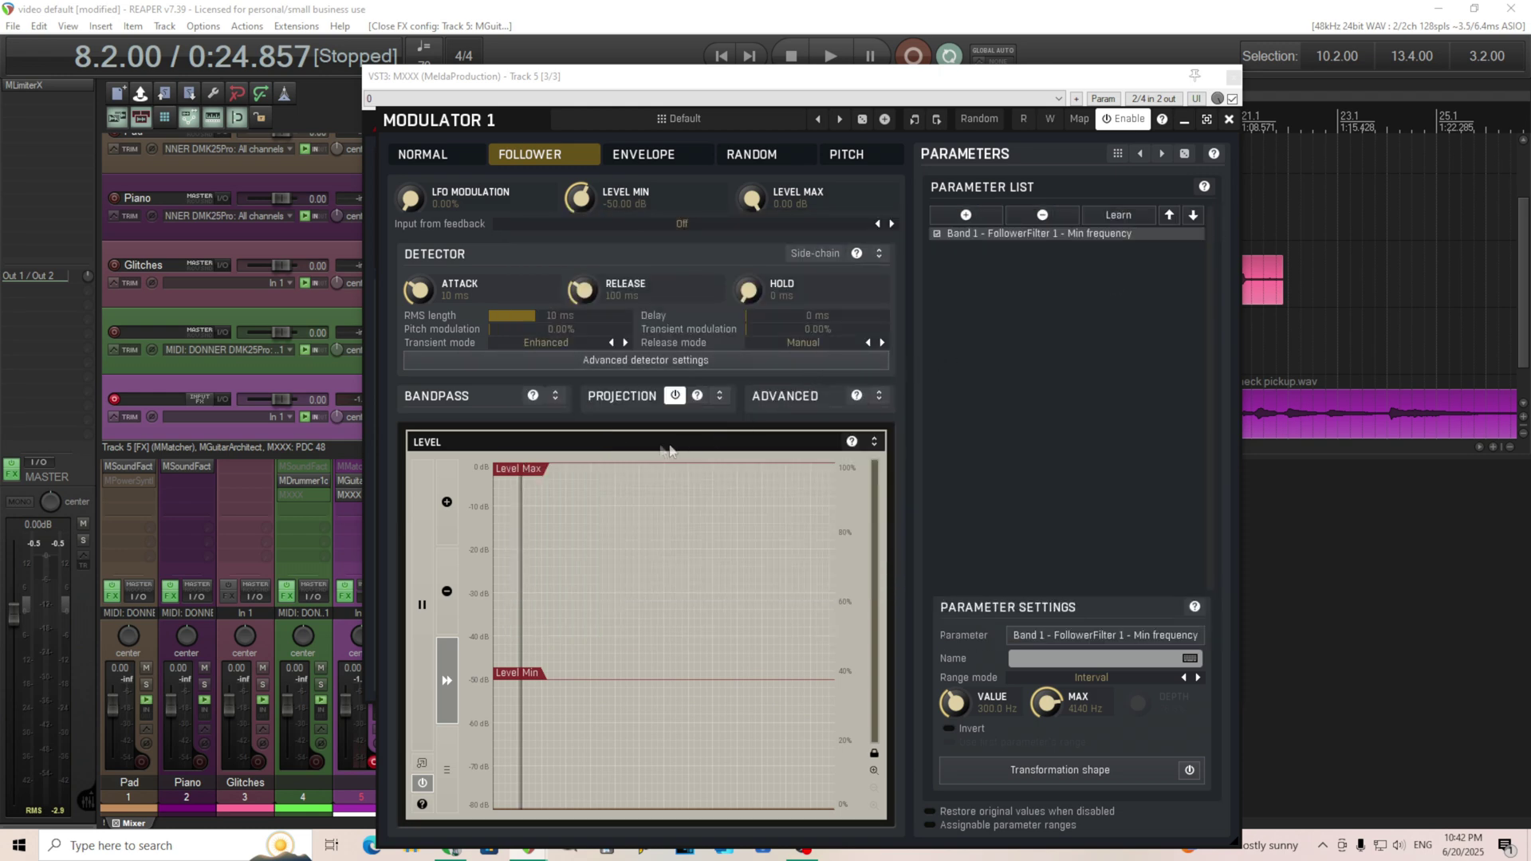
Expand the follower's bandpass, projection and advanced sections, disable Projection, and collapse them again.
click(555, 396)
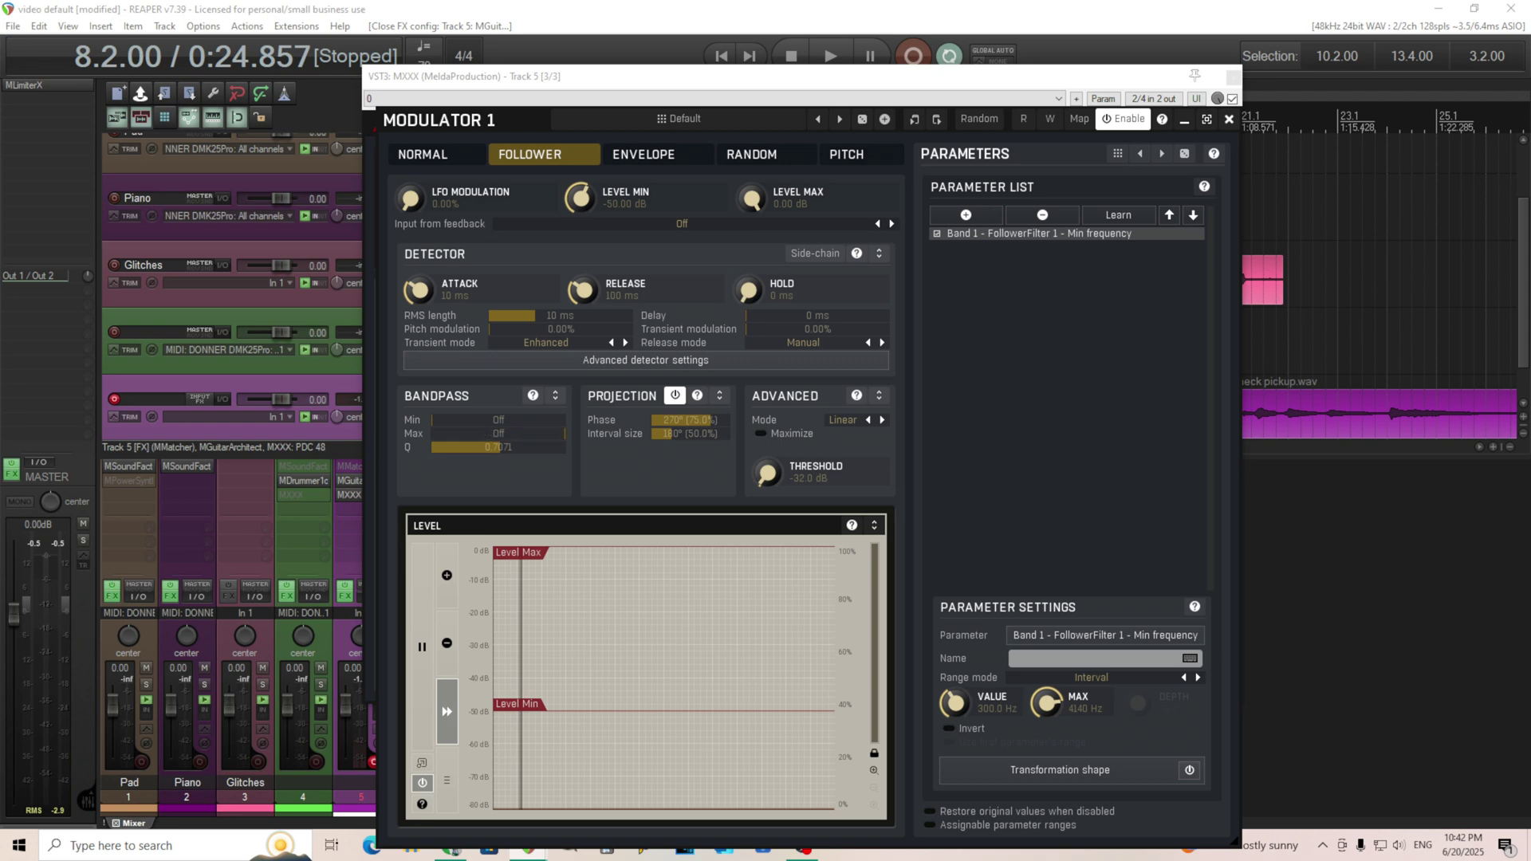
drag(499, 420, 462, 420)
click(675, 396)
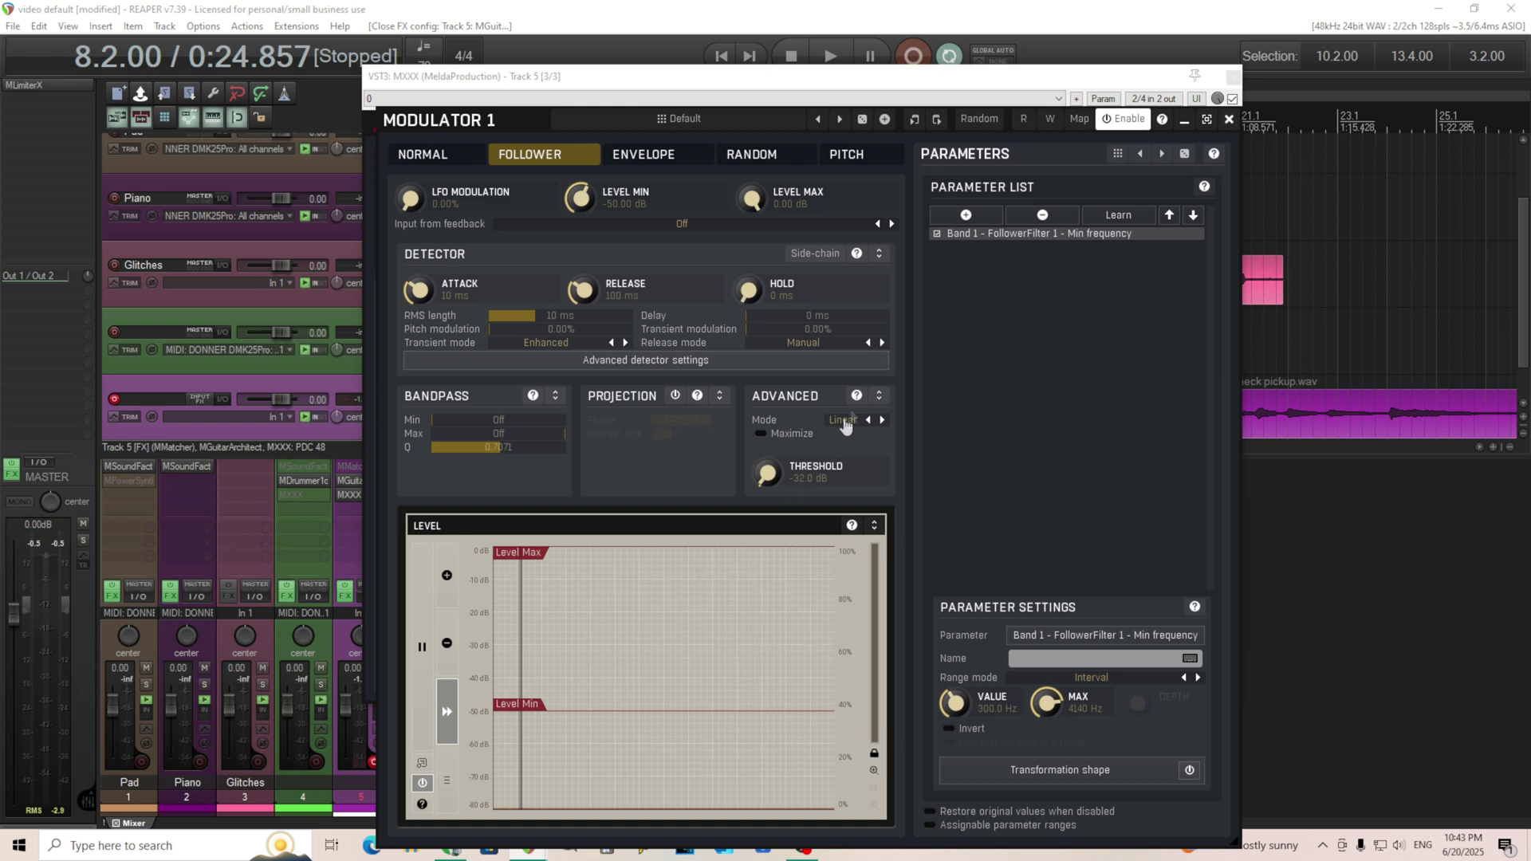
click(878, 396)
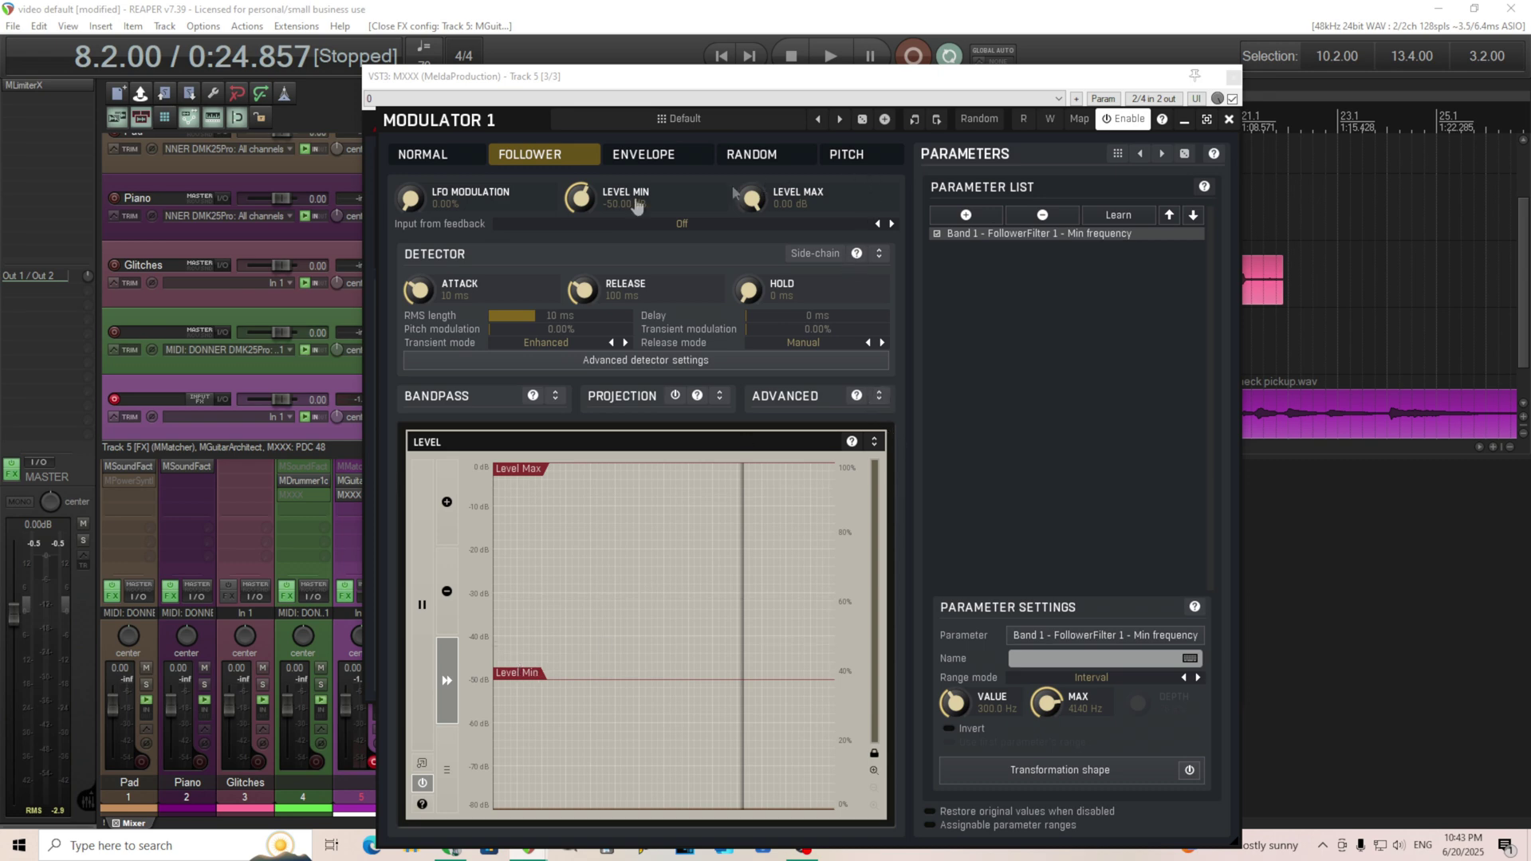
Narrow the follower's detection range, setting Level Min to about -43.4 dB and Level Max to about -7.4 dB.
drag(580, 198, 580, 219)
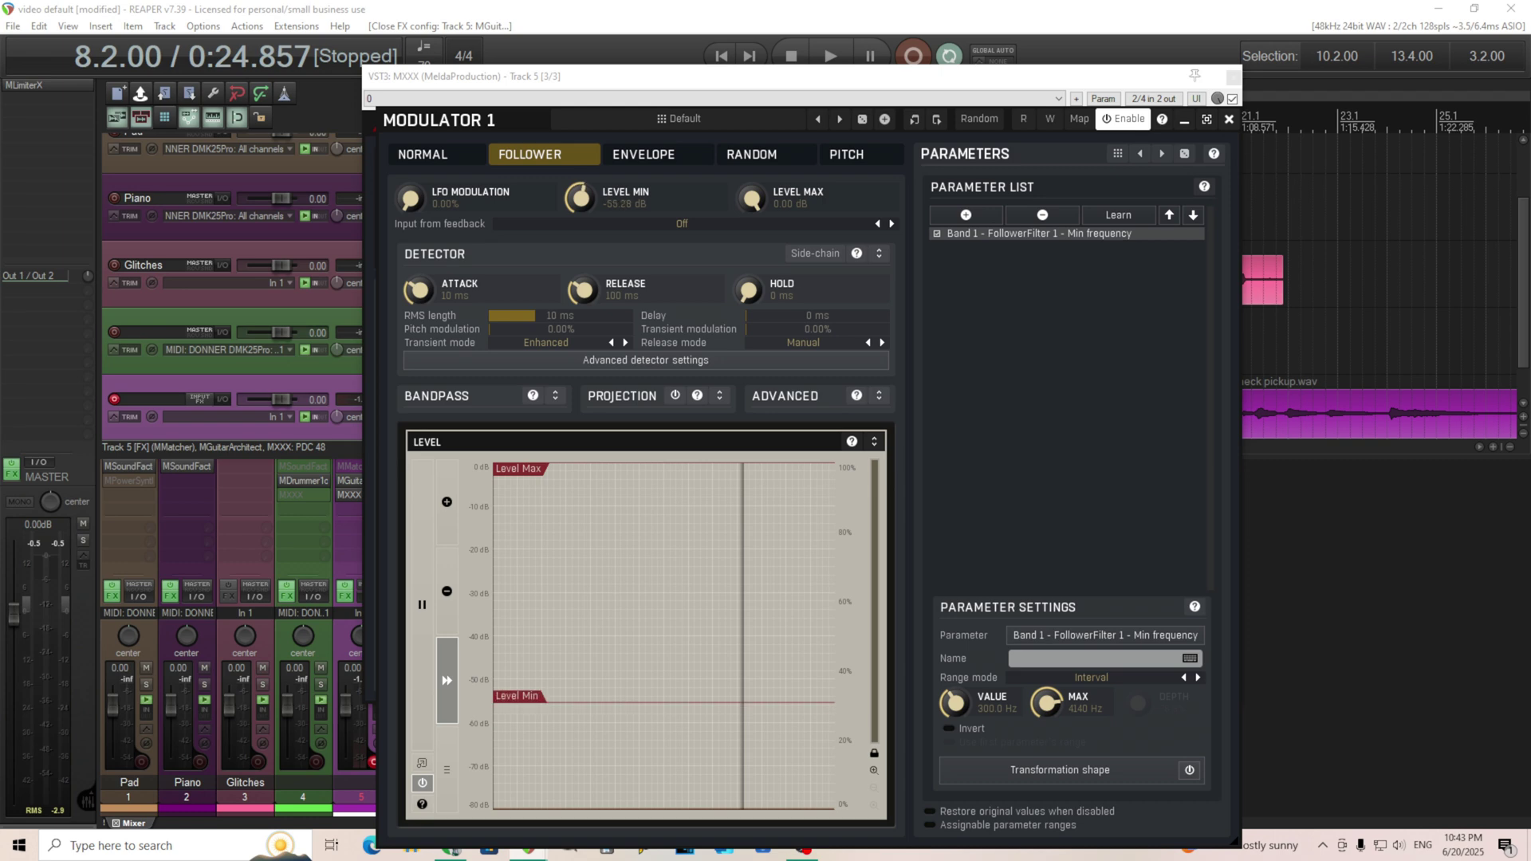
drag(517, 689, 516, 656)
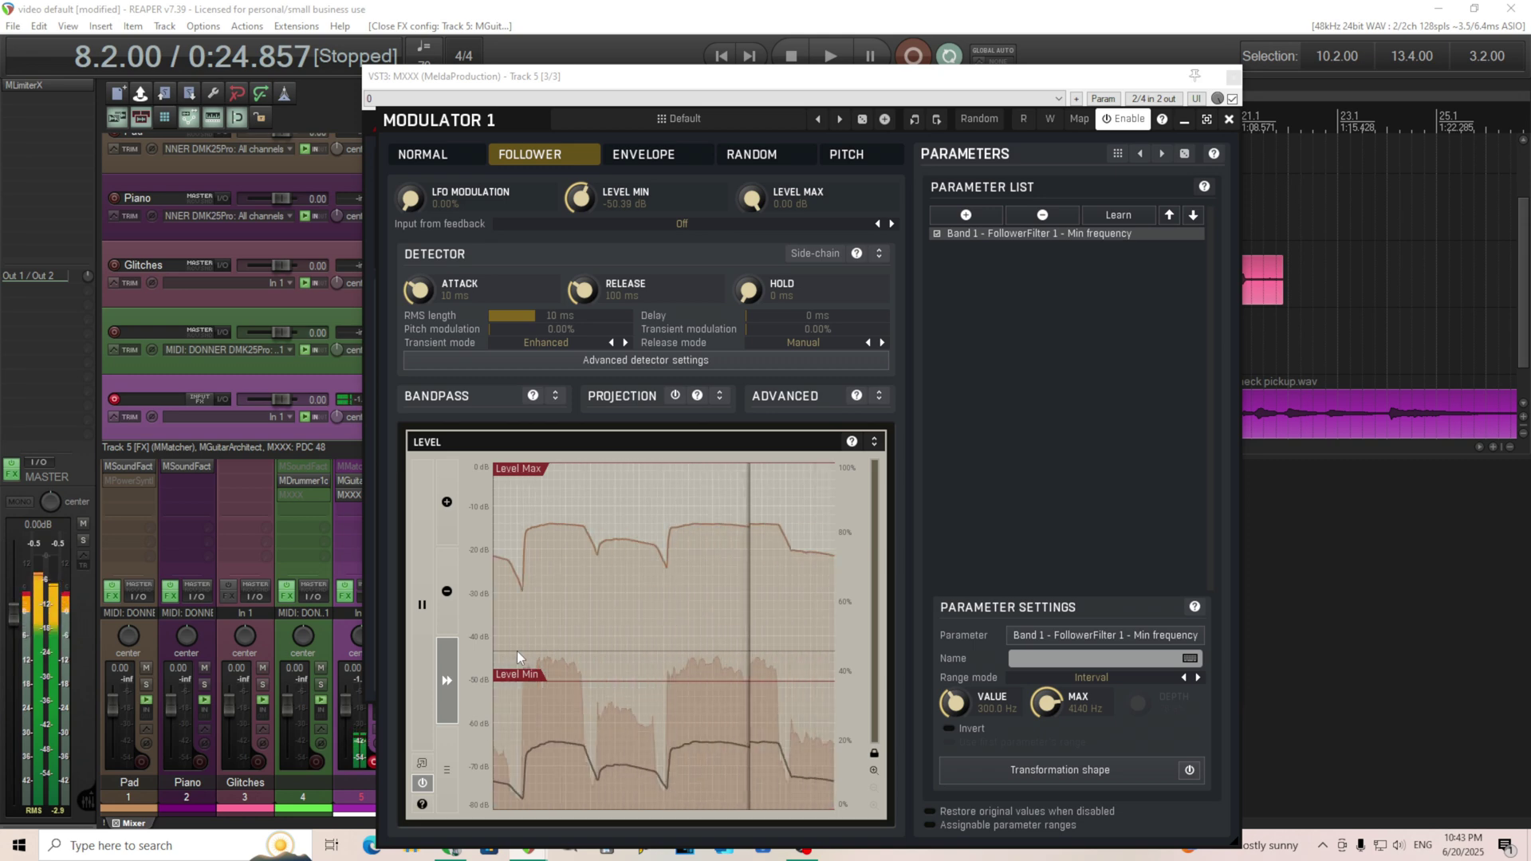
drag(517, 679, 520, 646)
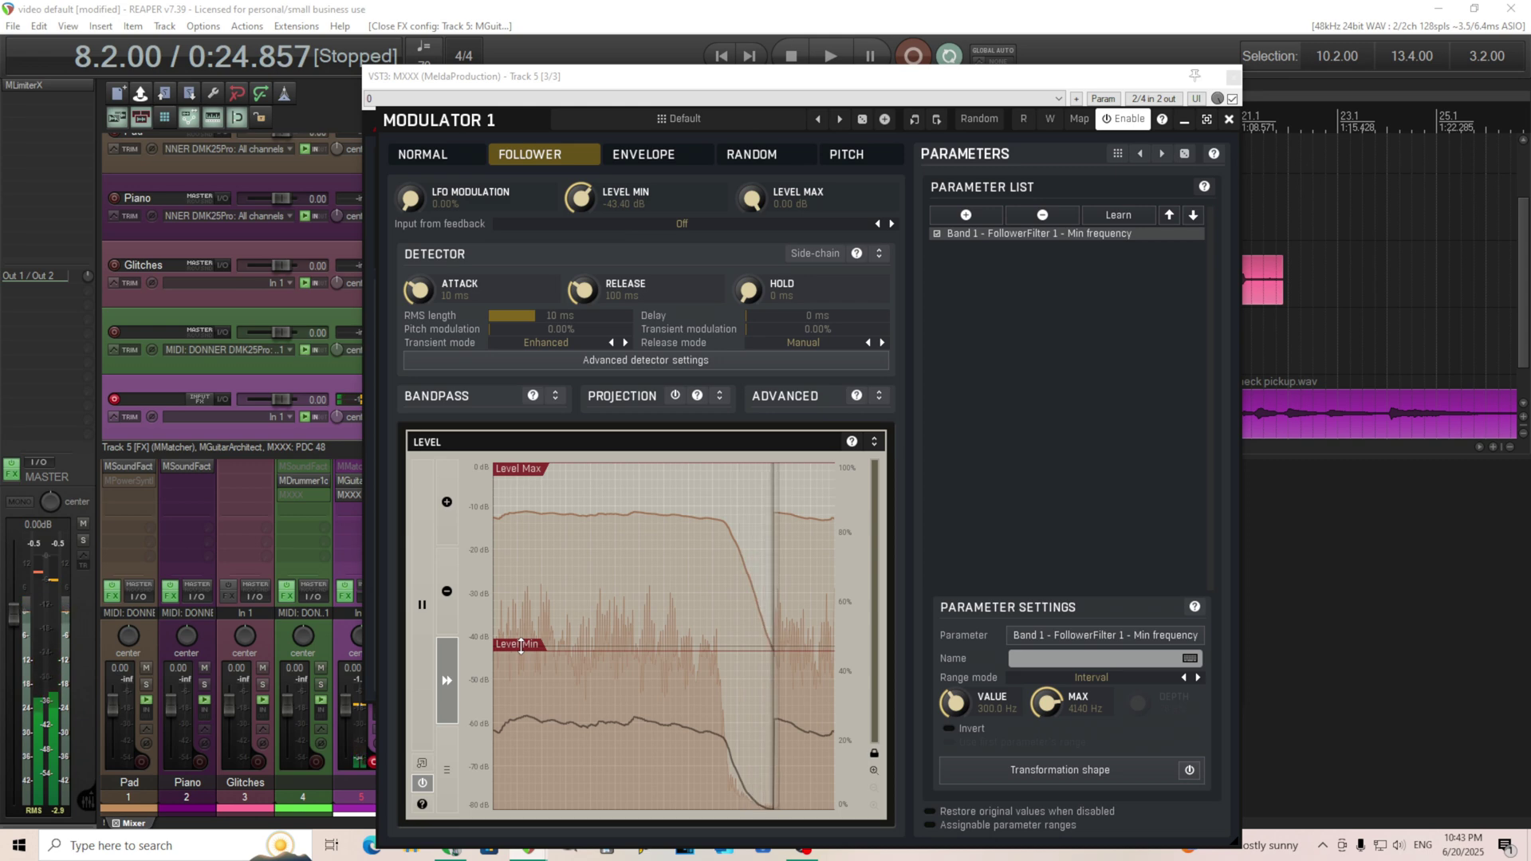
drag(530, 469, 530, 504)
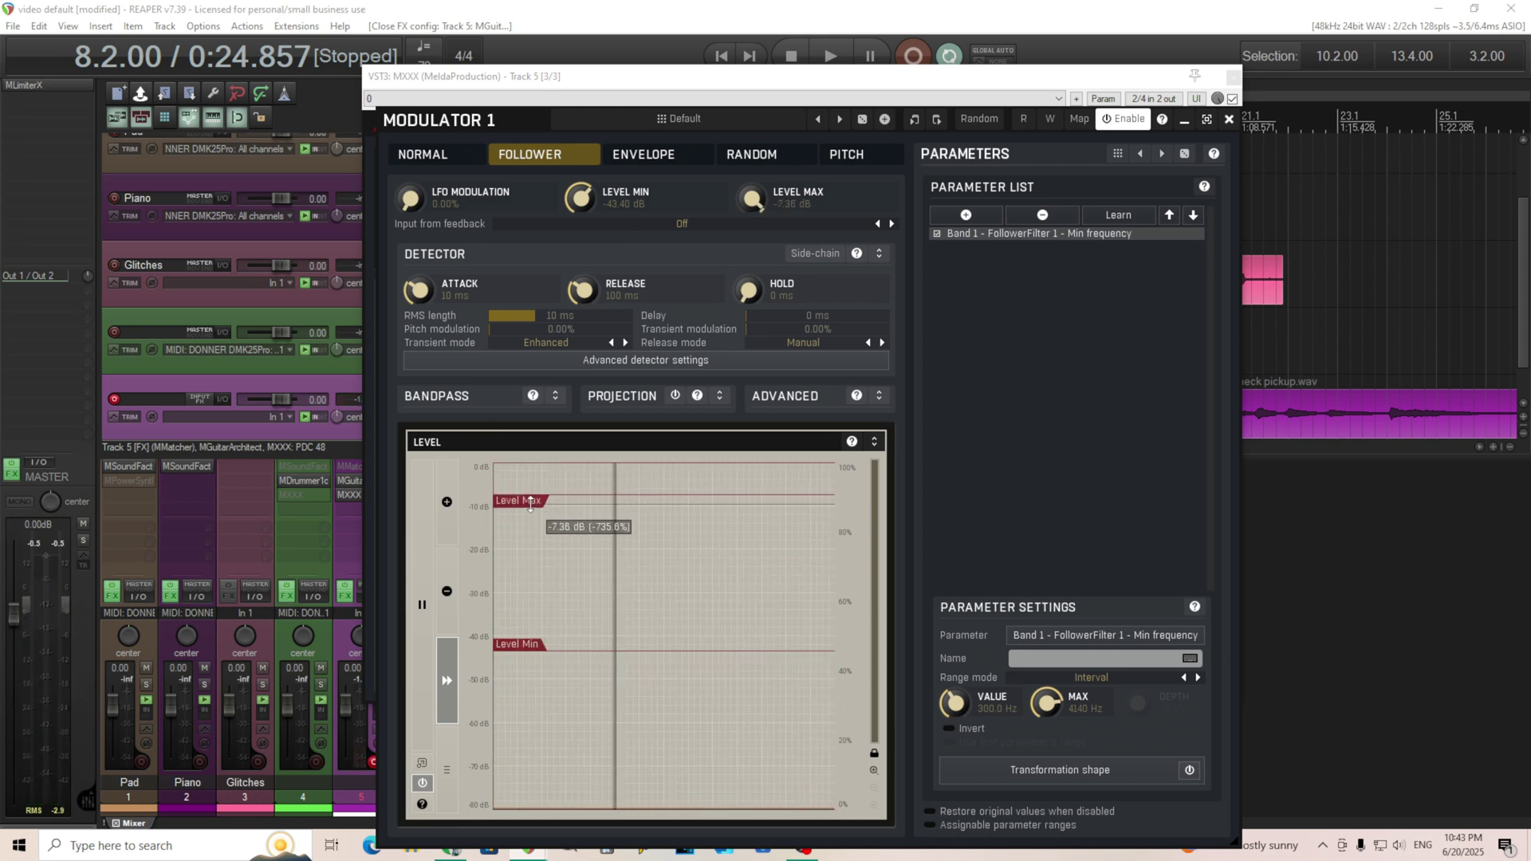
Move the Modulator 1 window clear of the FollowerFilter controls and adjust Level Max to about -11.6 dB.
drag(468, 127, 957, 239)
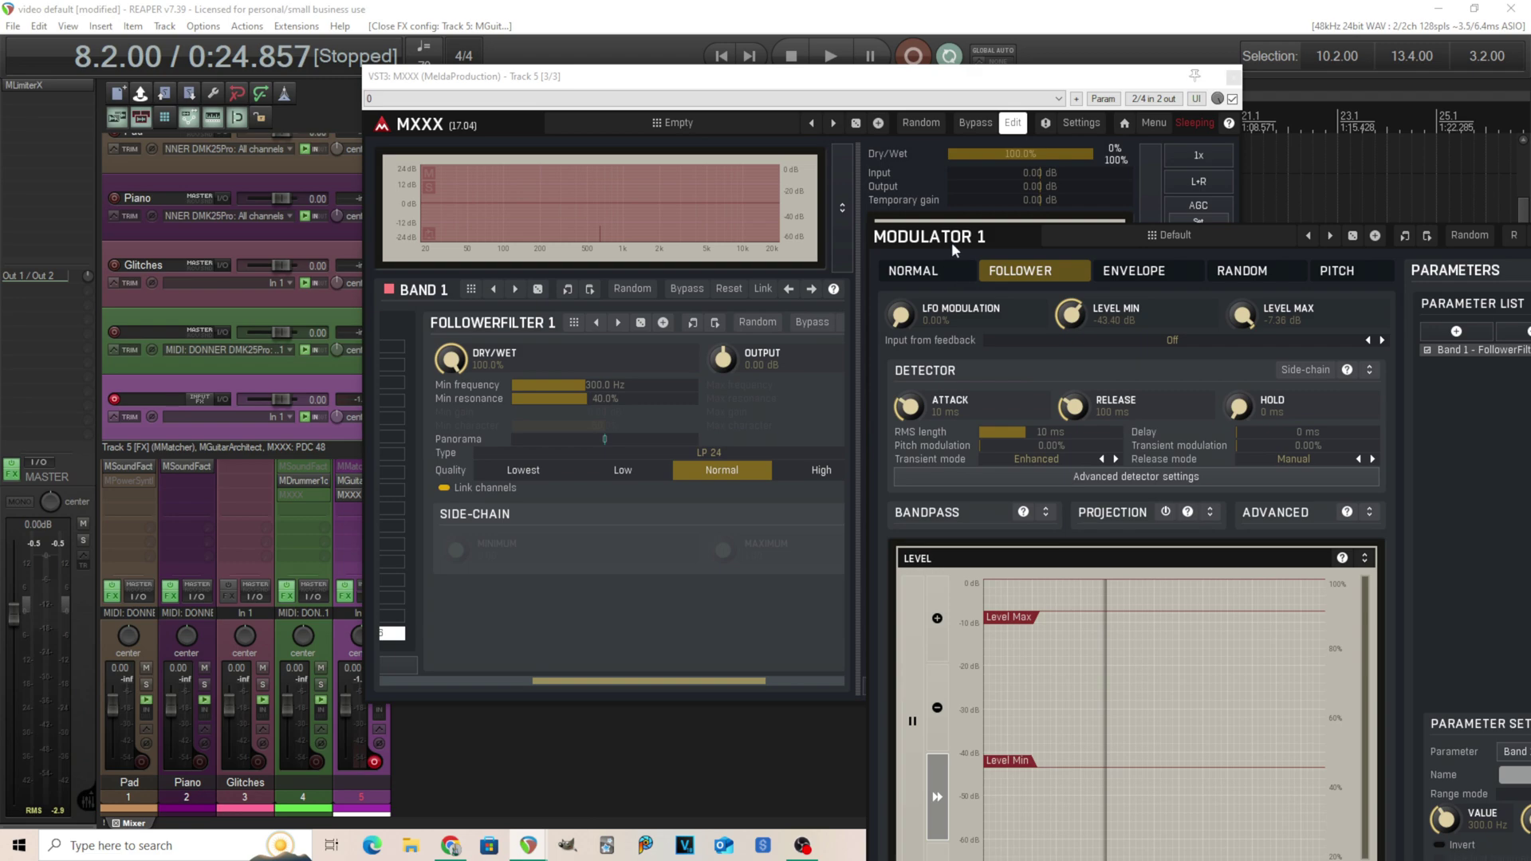
drag(926, 237, 899, 111)
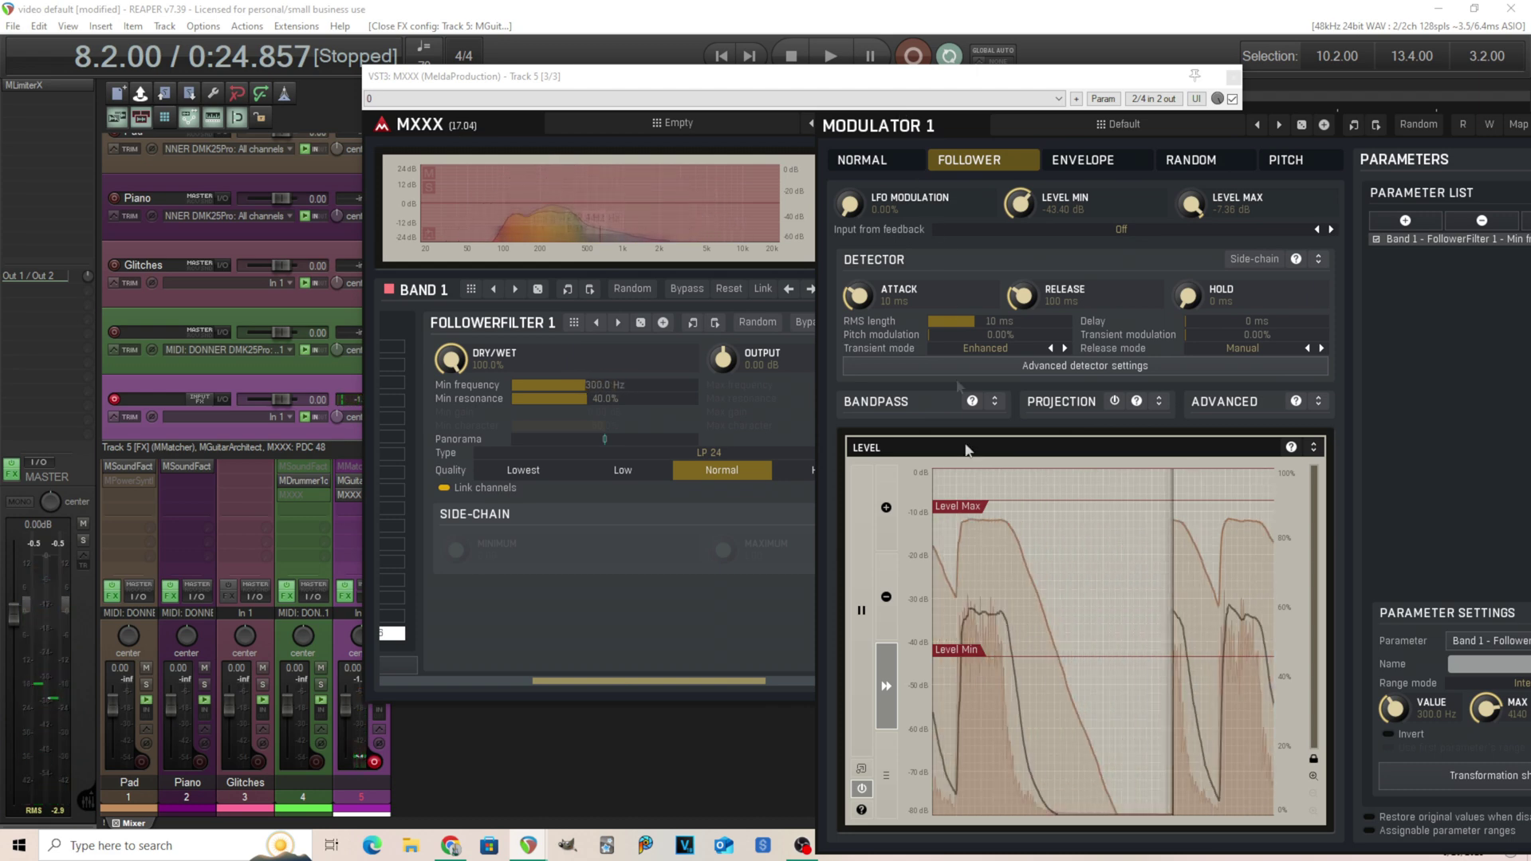
drag(967, 504, 996, 575)
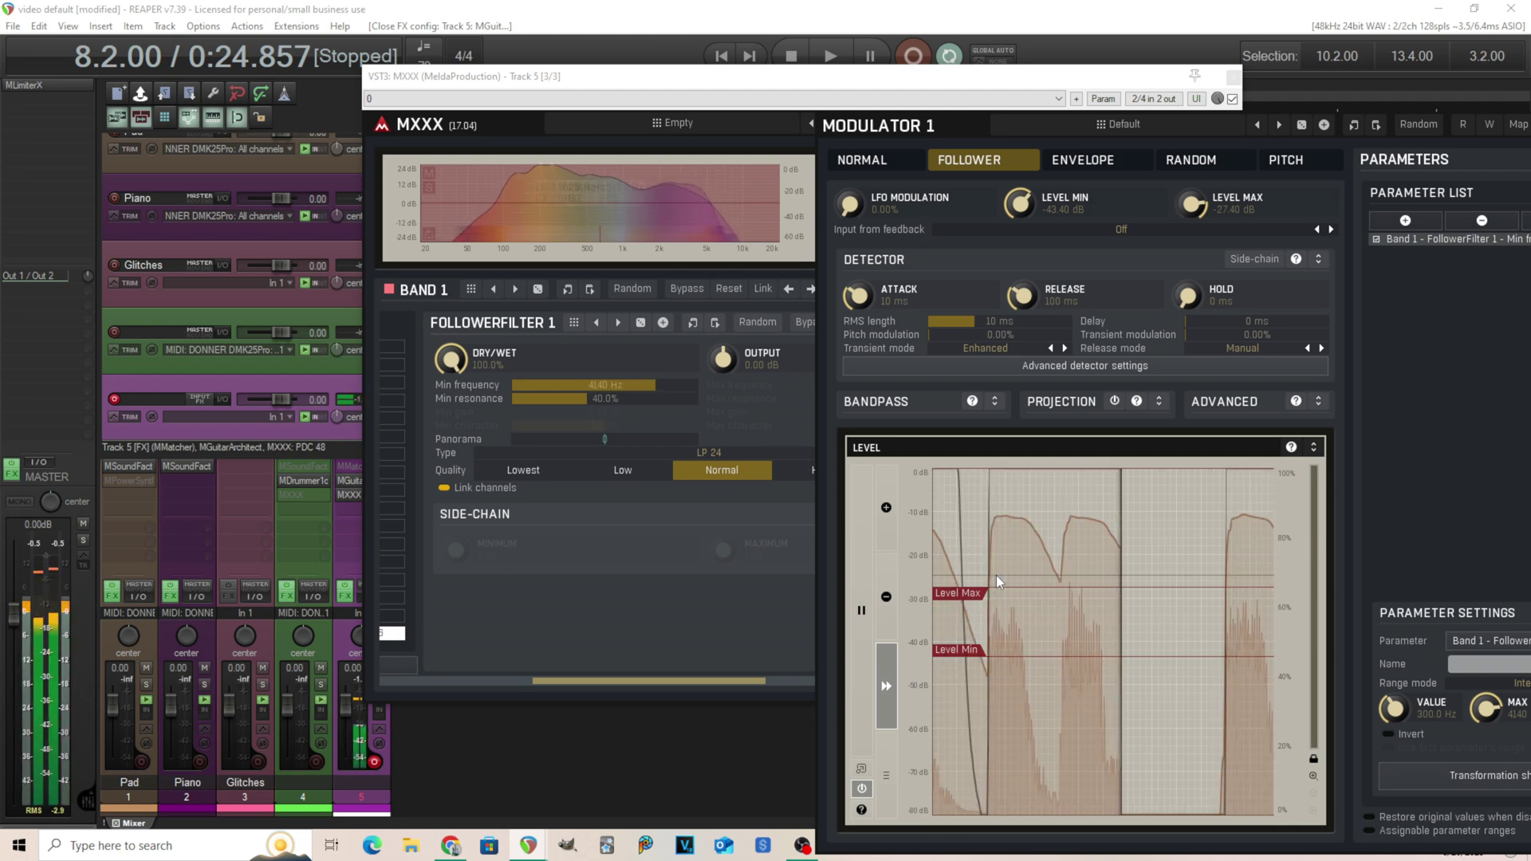
drag(996, 576, 1040, 538)
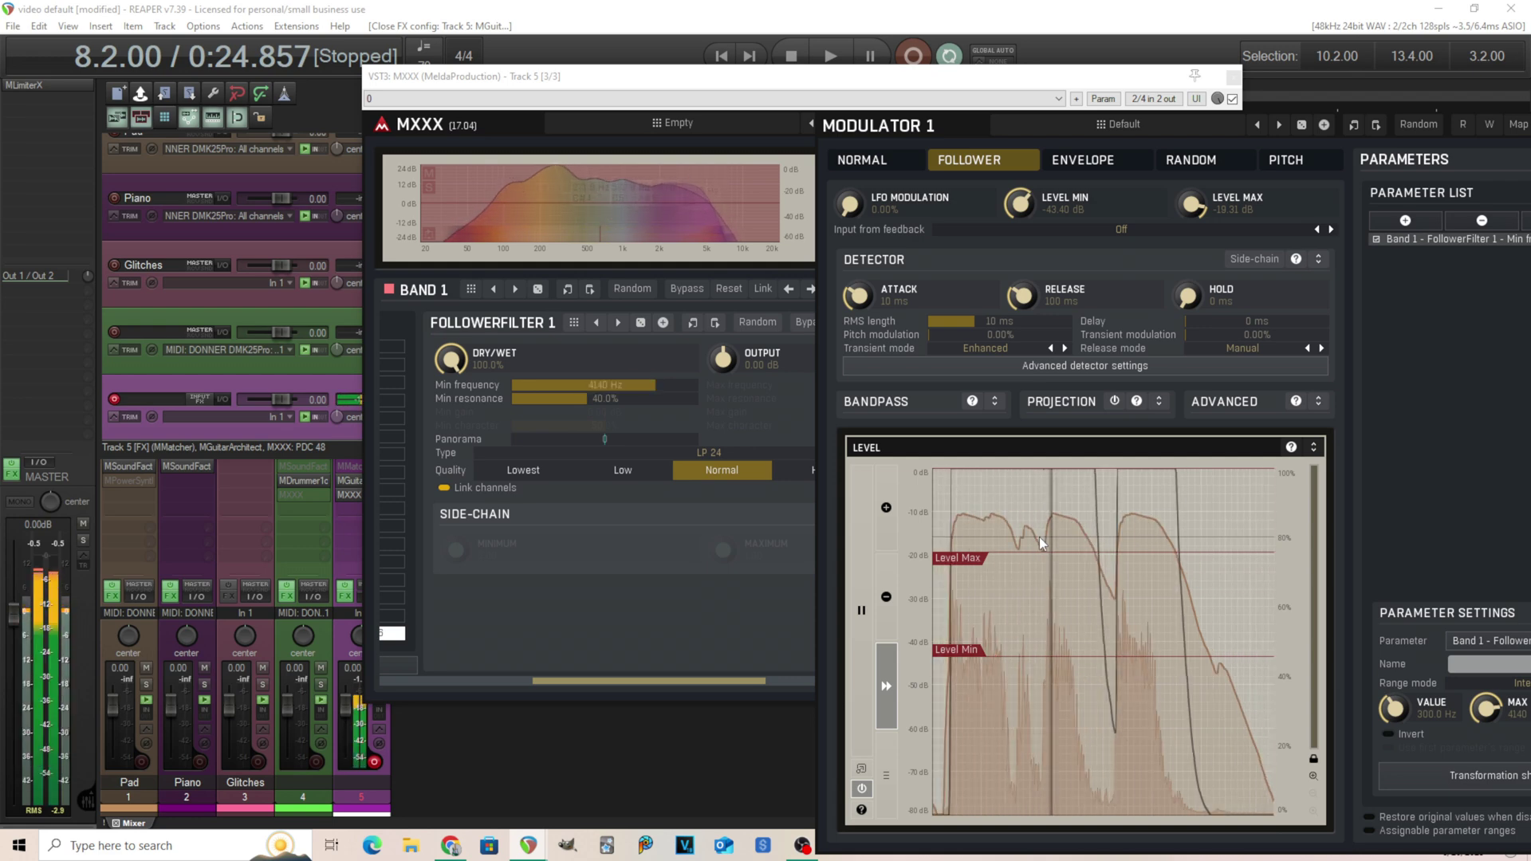
drag(1040, 538, 1011, 500)
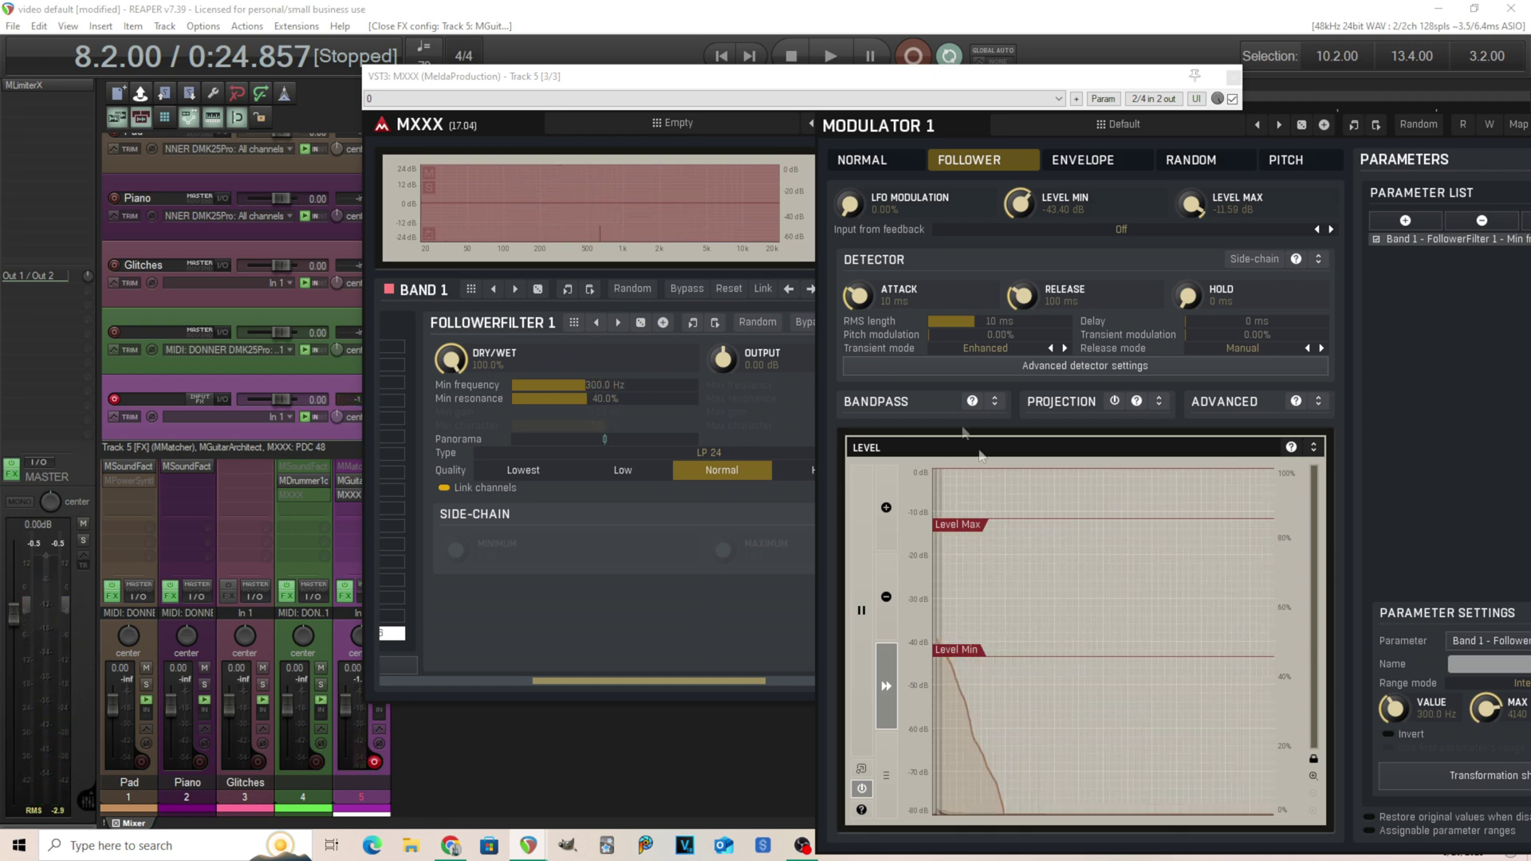
Set the detector's attack to 45 ms and lower Level Min to about -51.9 dB.
drag(859, 297, 858, 280)
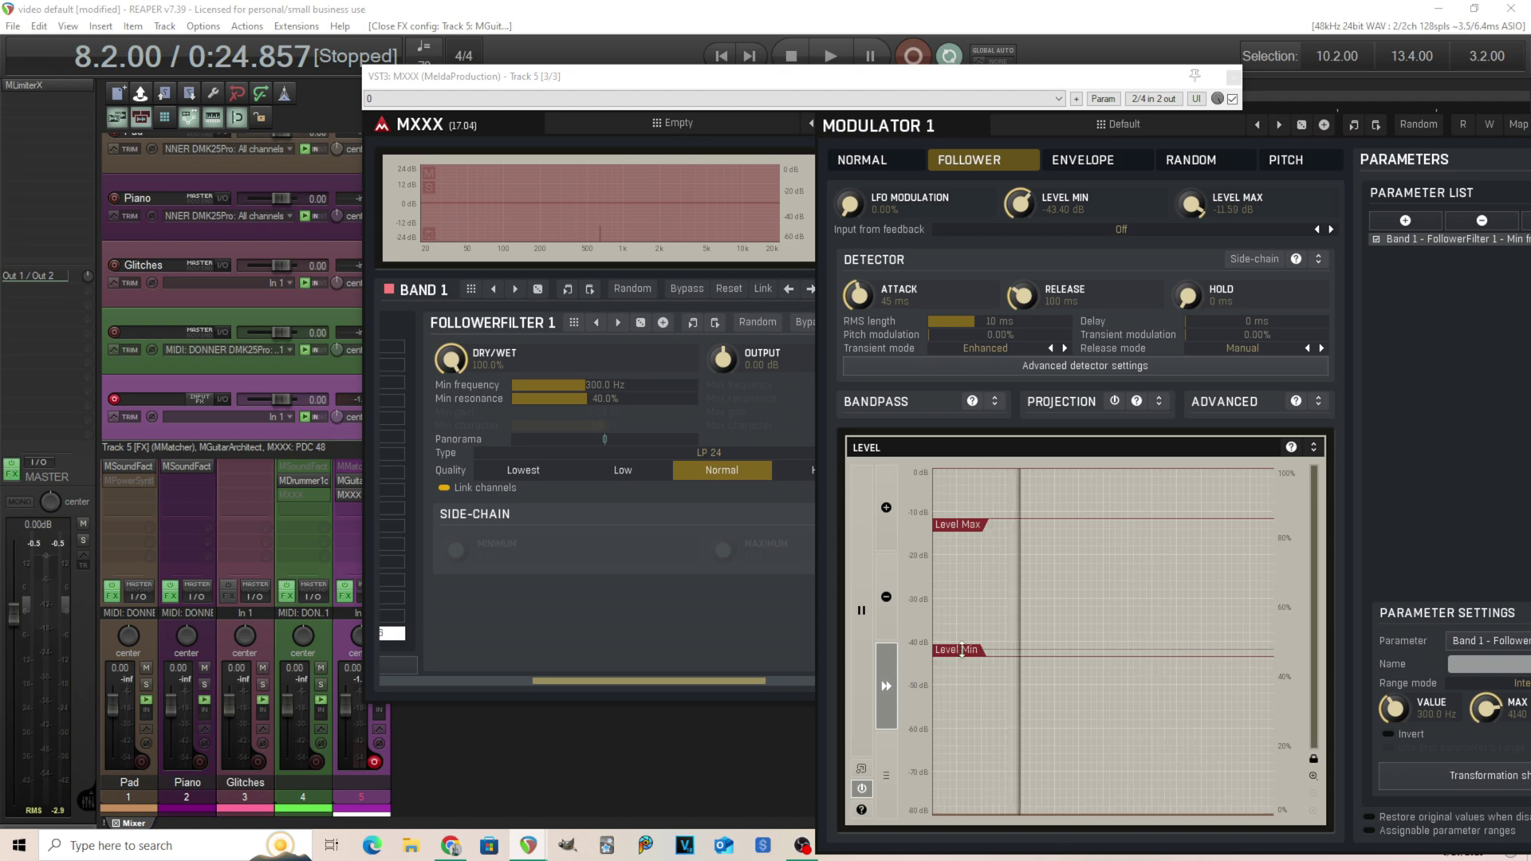
drag(961, 649, 959, 683)
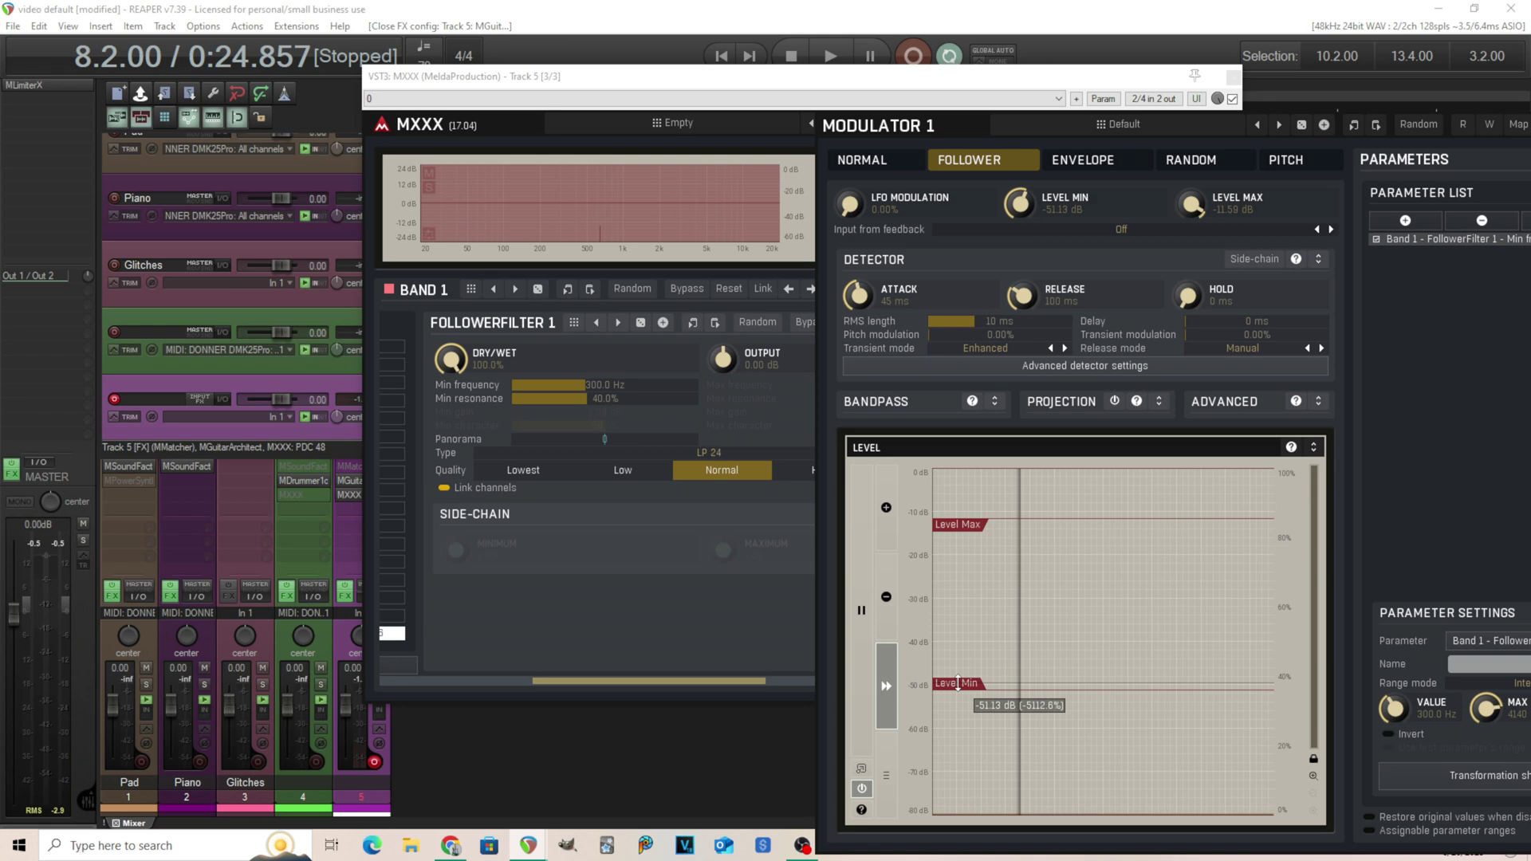
drag(895, 132, 802, 142)
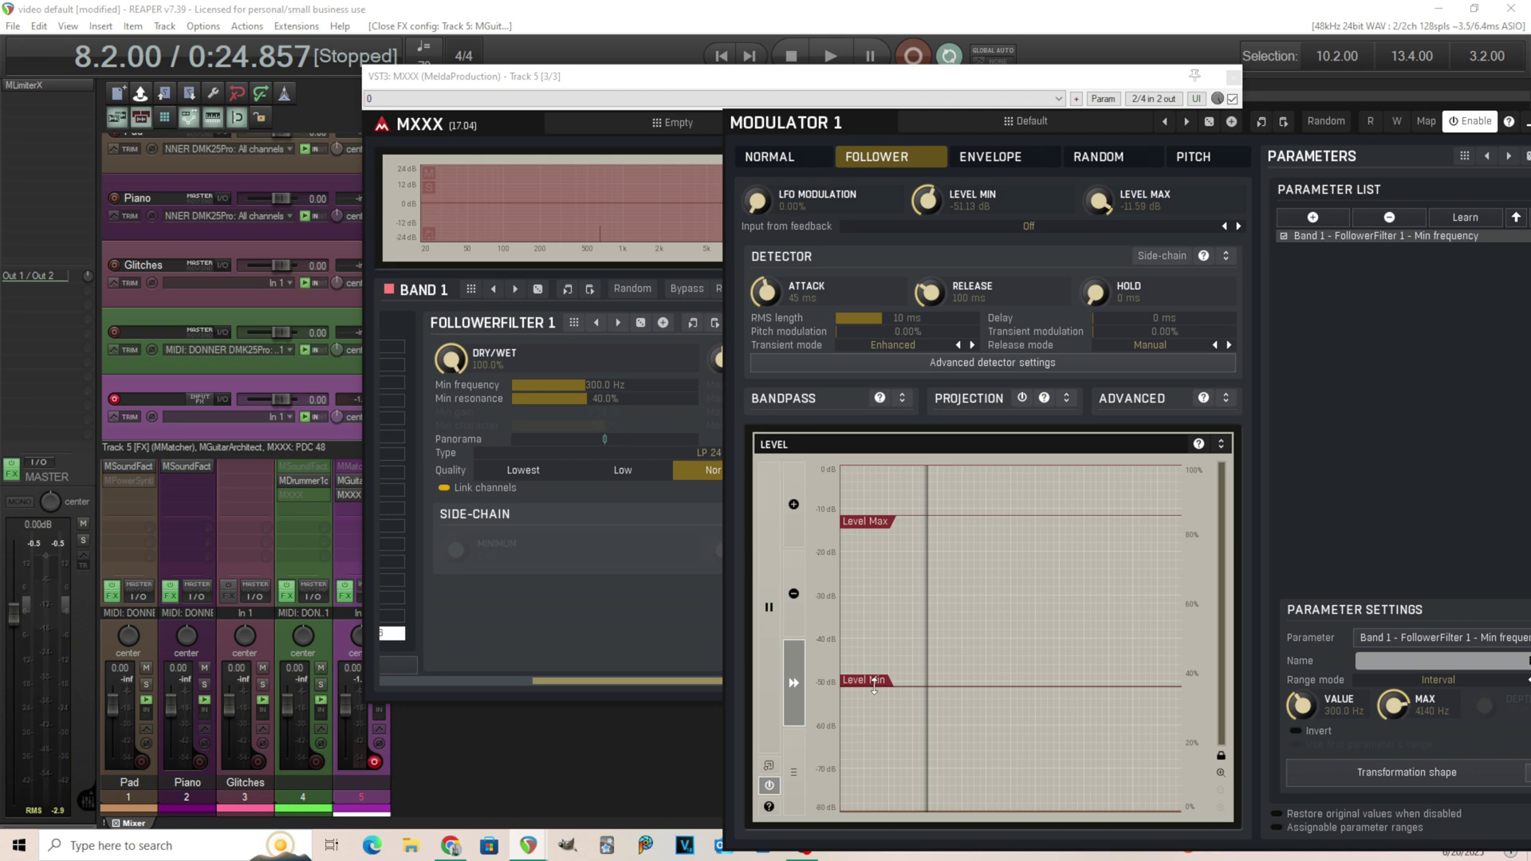
drag(874, 688, 882, 688)
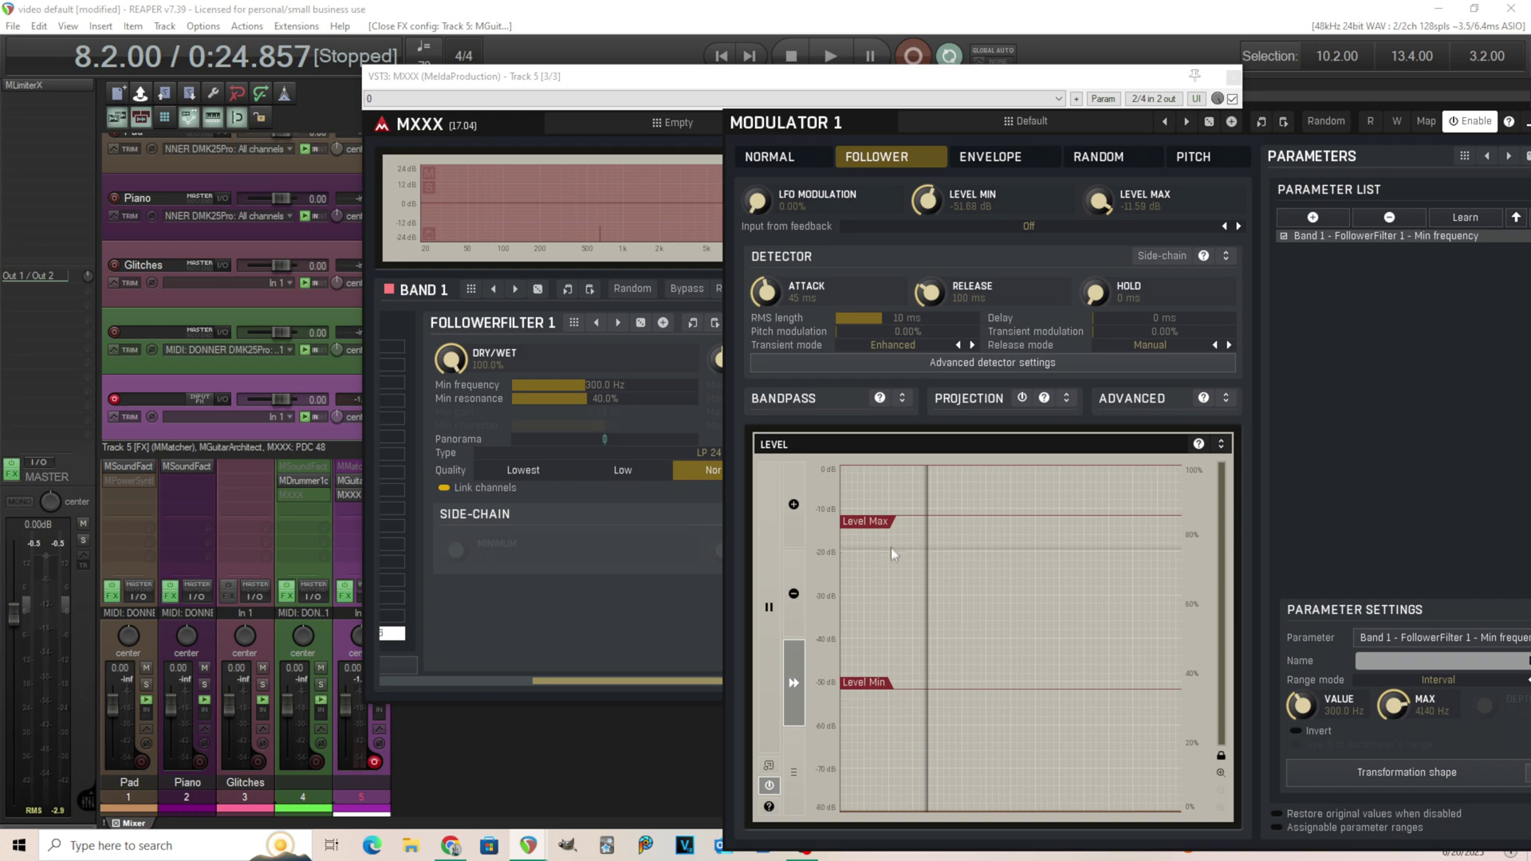
Bring the whole Modulator 1 window into view and lower Level Min to about -76.9 dB and Level Max to about -38.3 dB.
drag(768, 127, 561, 128)
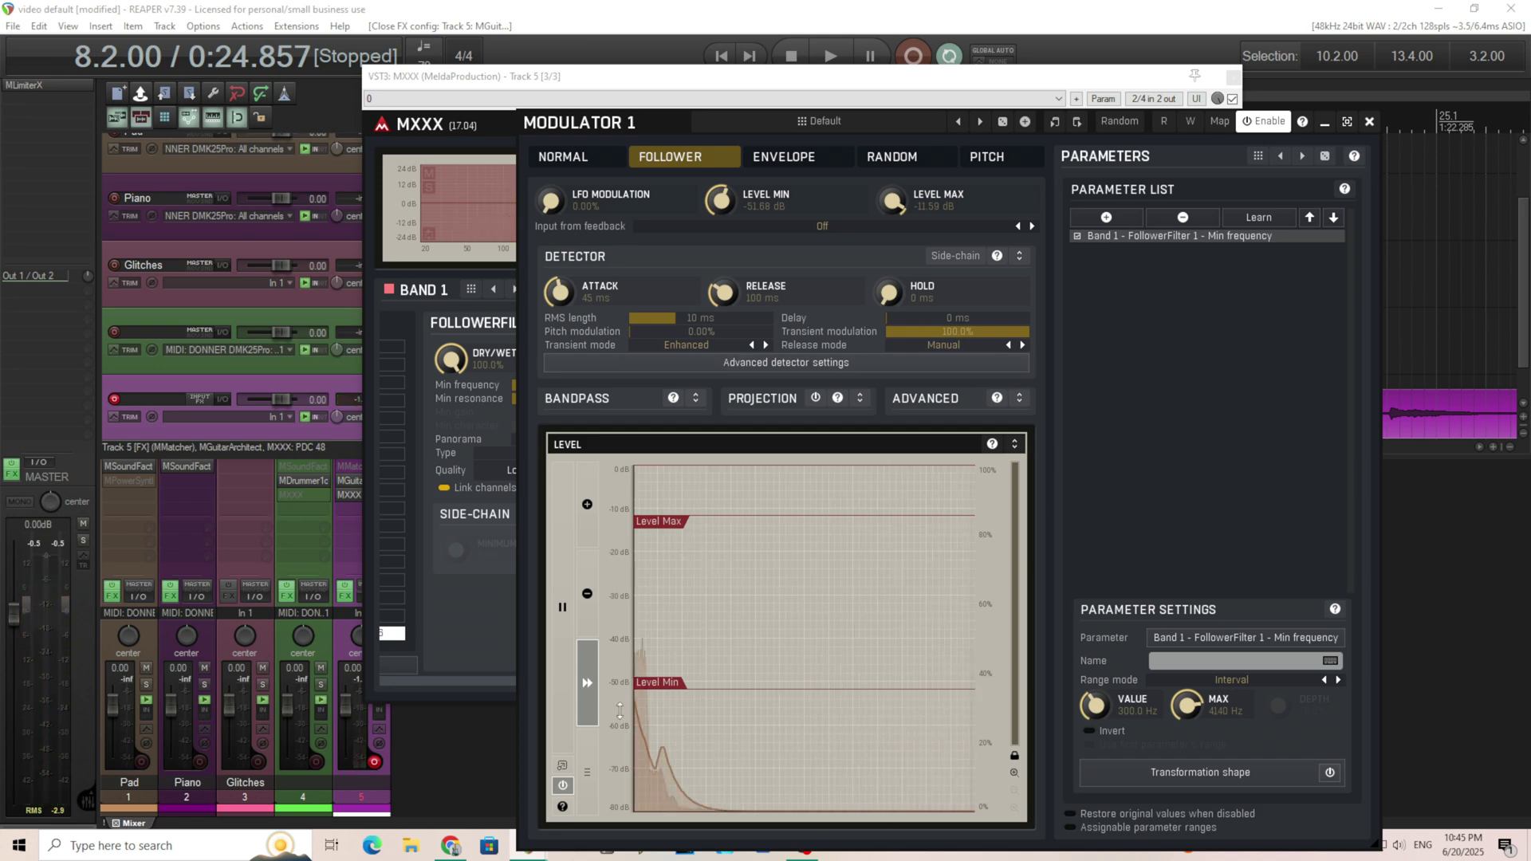
drag(649, 695, 662, 770)
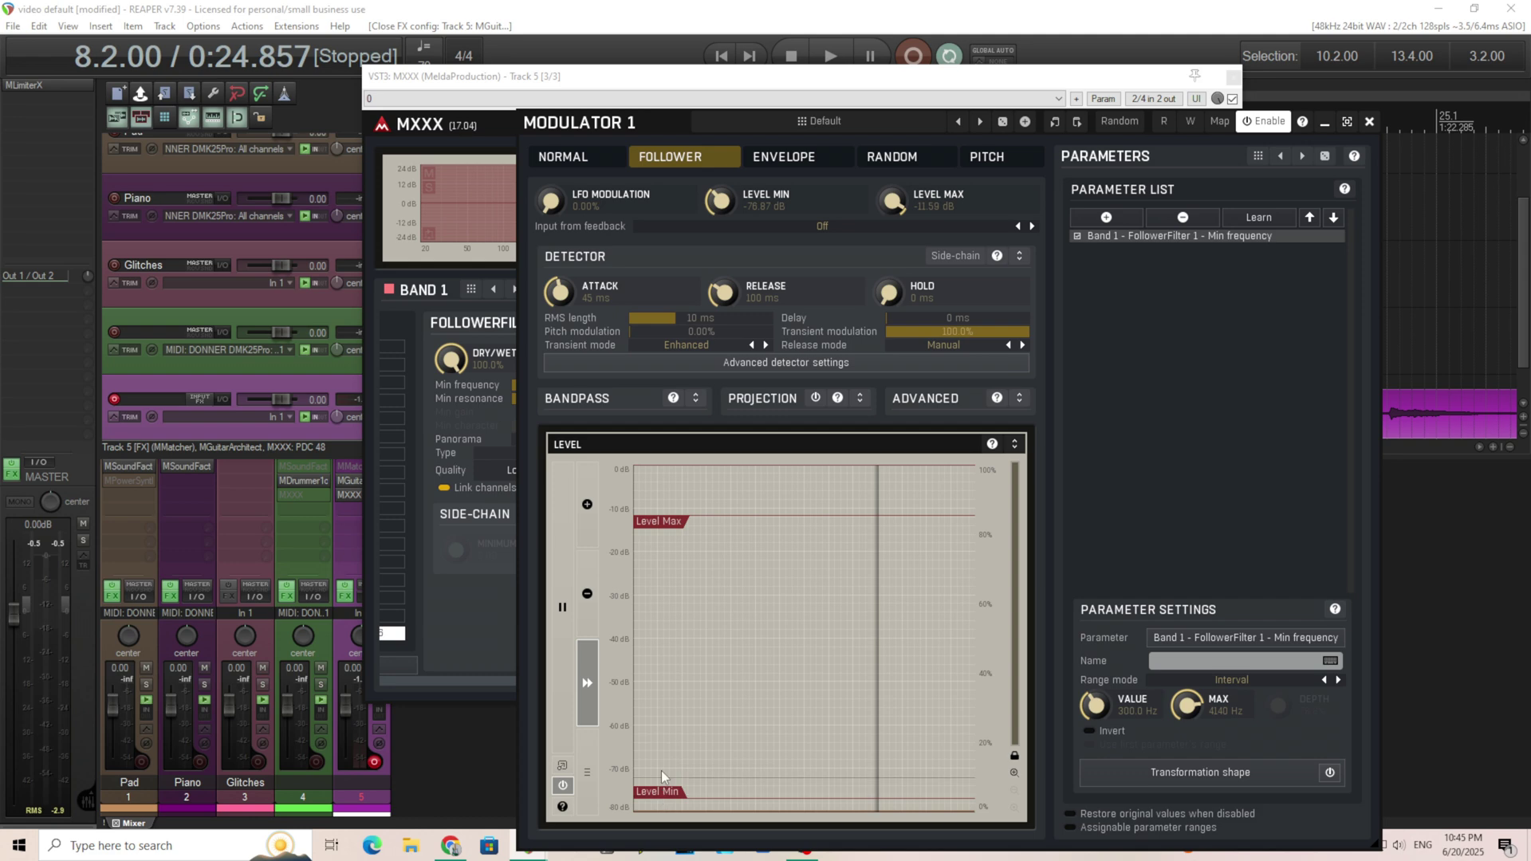
drag(664, 514, 719, 614)
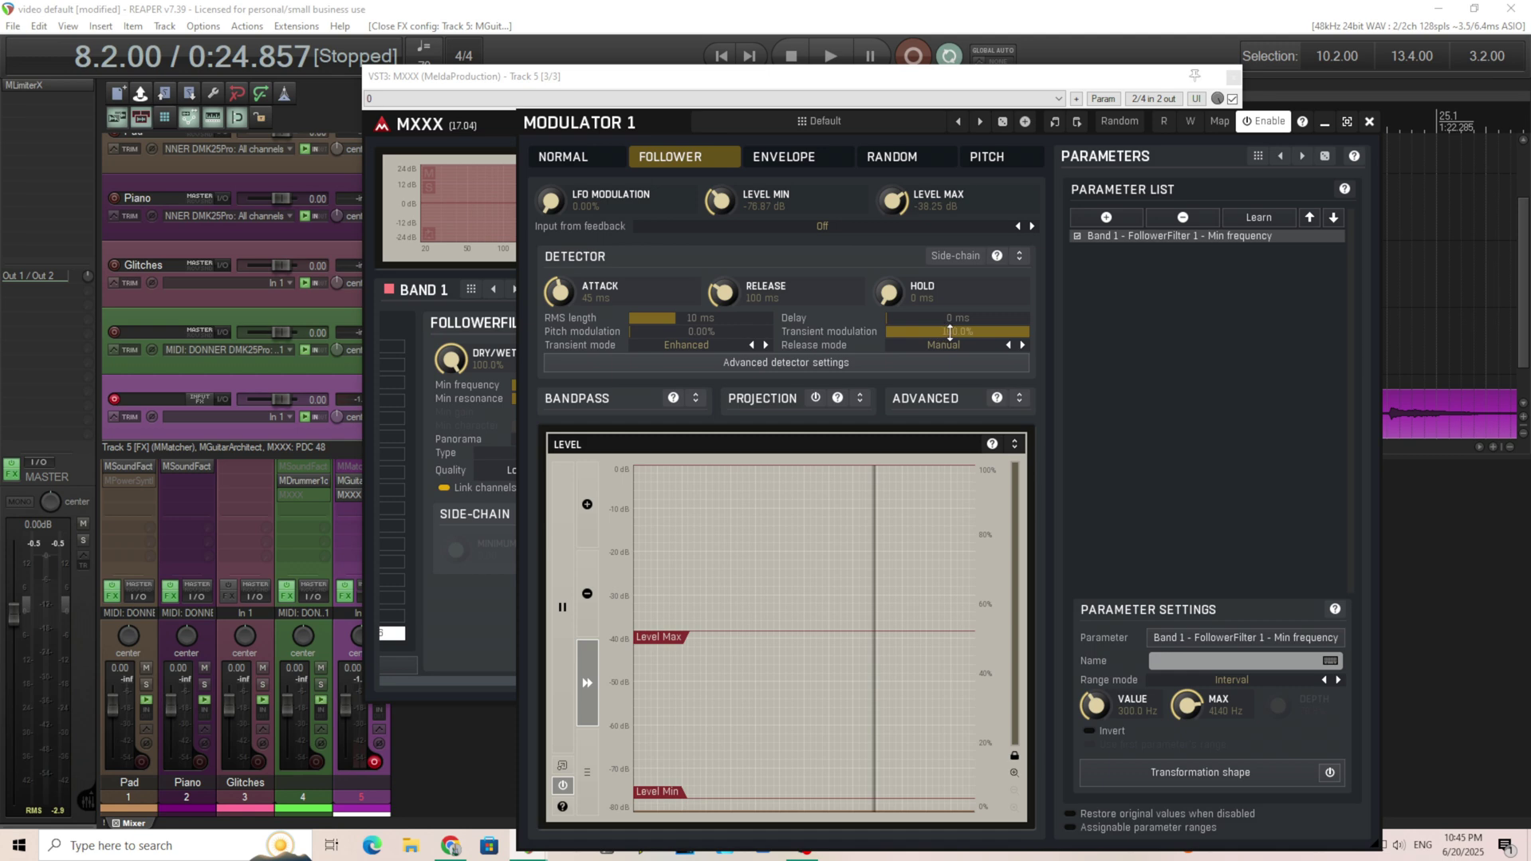
Return Transient modulation to 0% and set Level Max to about -8.3 dB and Level Min to about -56.3 dB.
drag(950, 331, 949, 491)
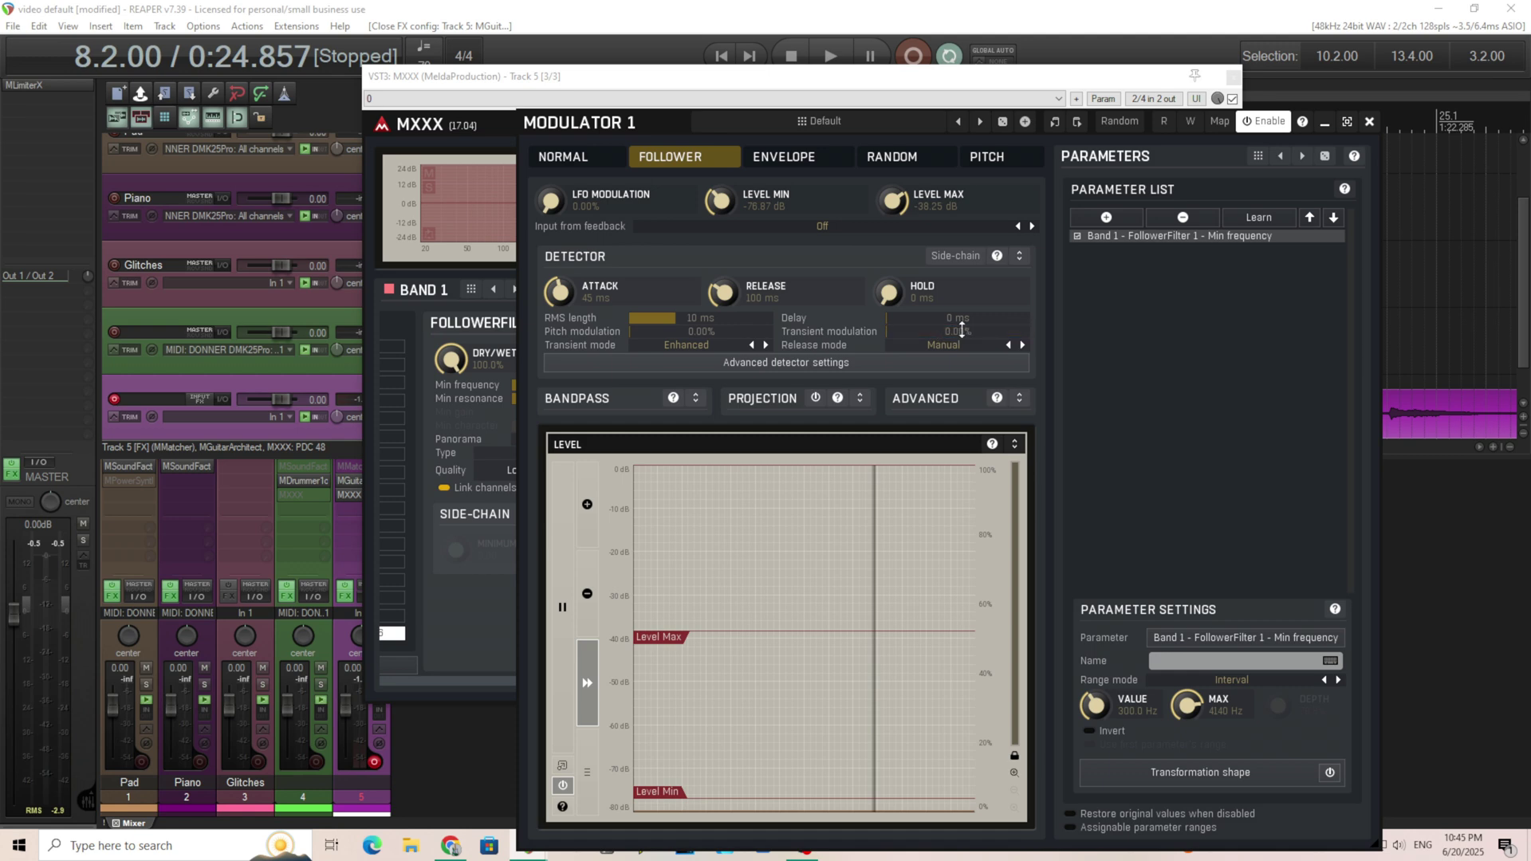
drag(667, 636, 667, 507)
drag(660, 792, 788, 652)
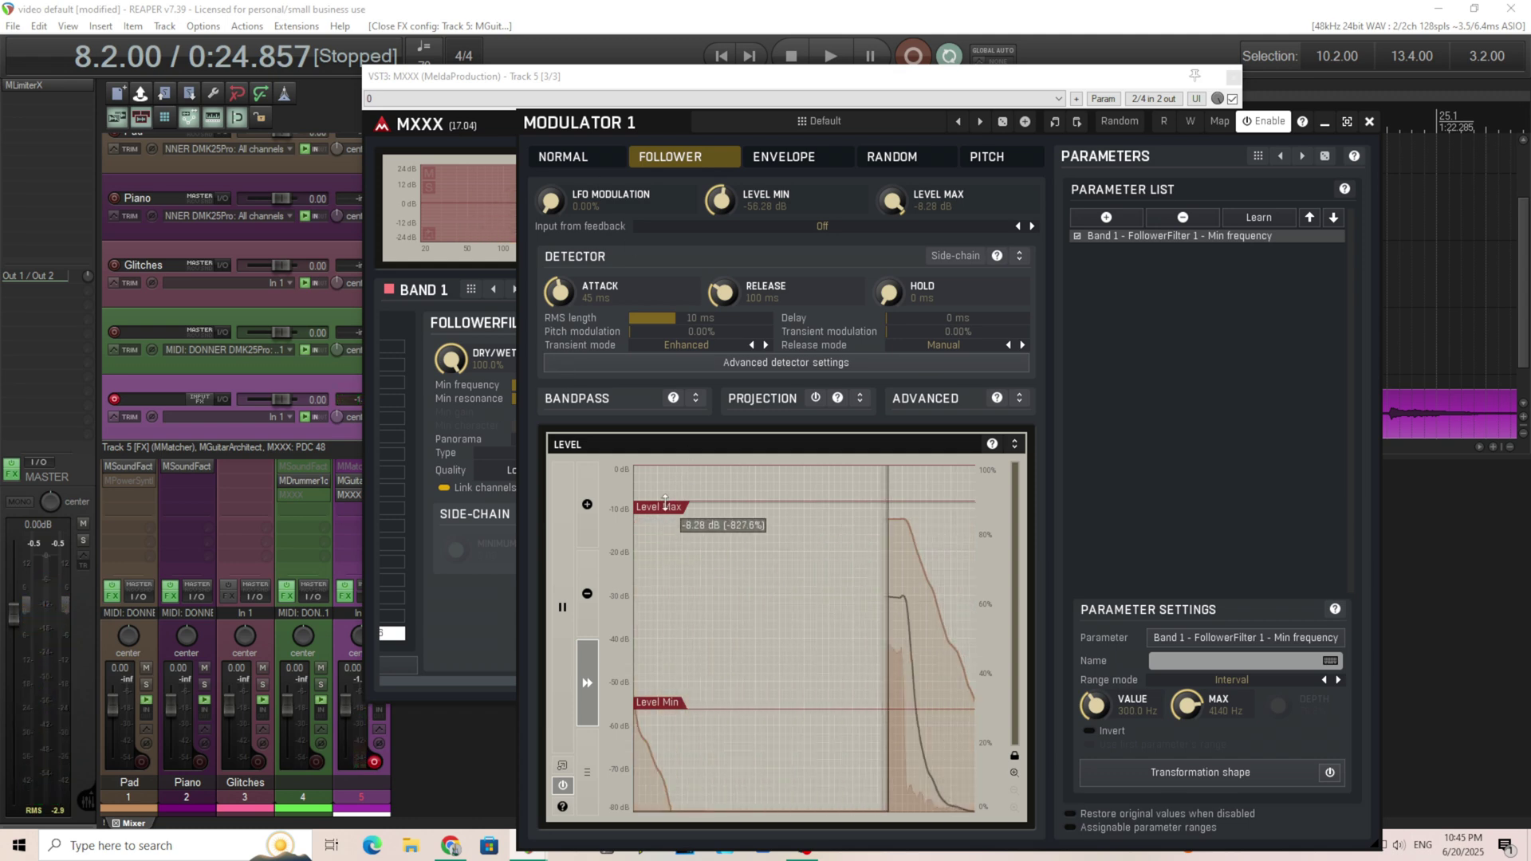
Uncover the FollowerFilter controls and lower the follower's range to Level Min about -75.2 dB and Level Max about -34.6 dB.
drag(579, 122, 860, 130)
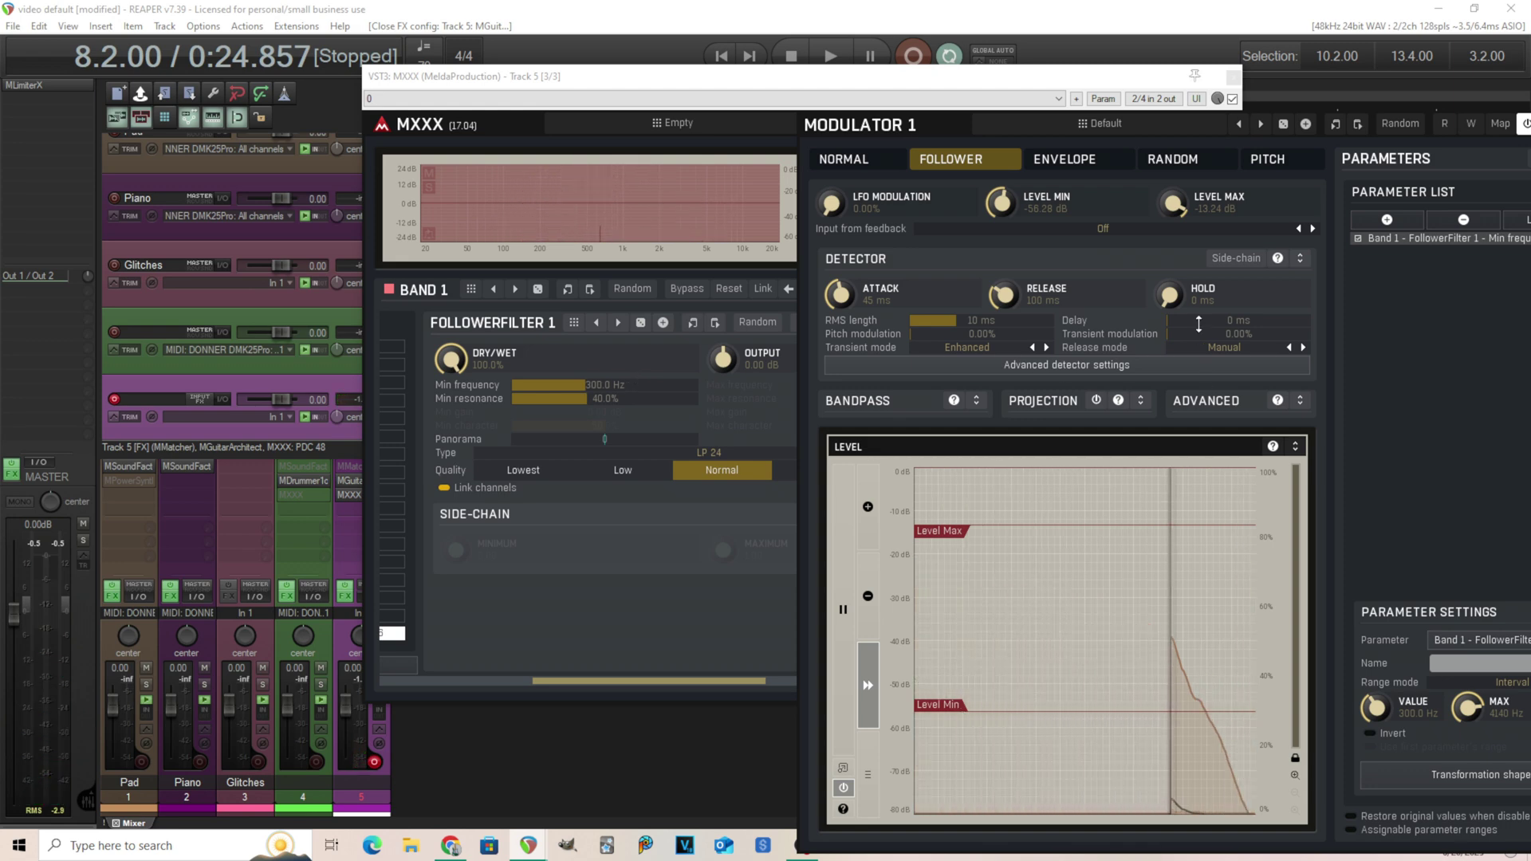
drag(939, 557, 949, 586)
drag(948, 712, 949, 789)
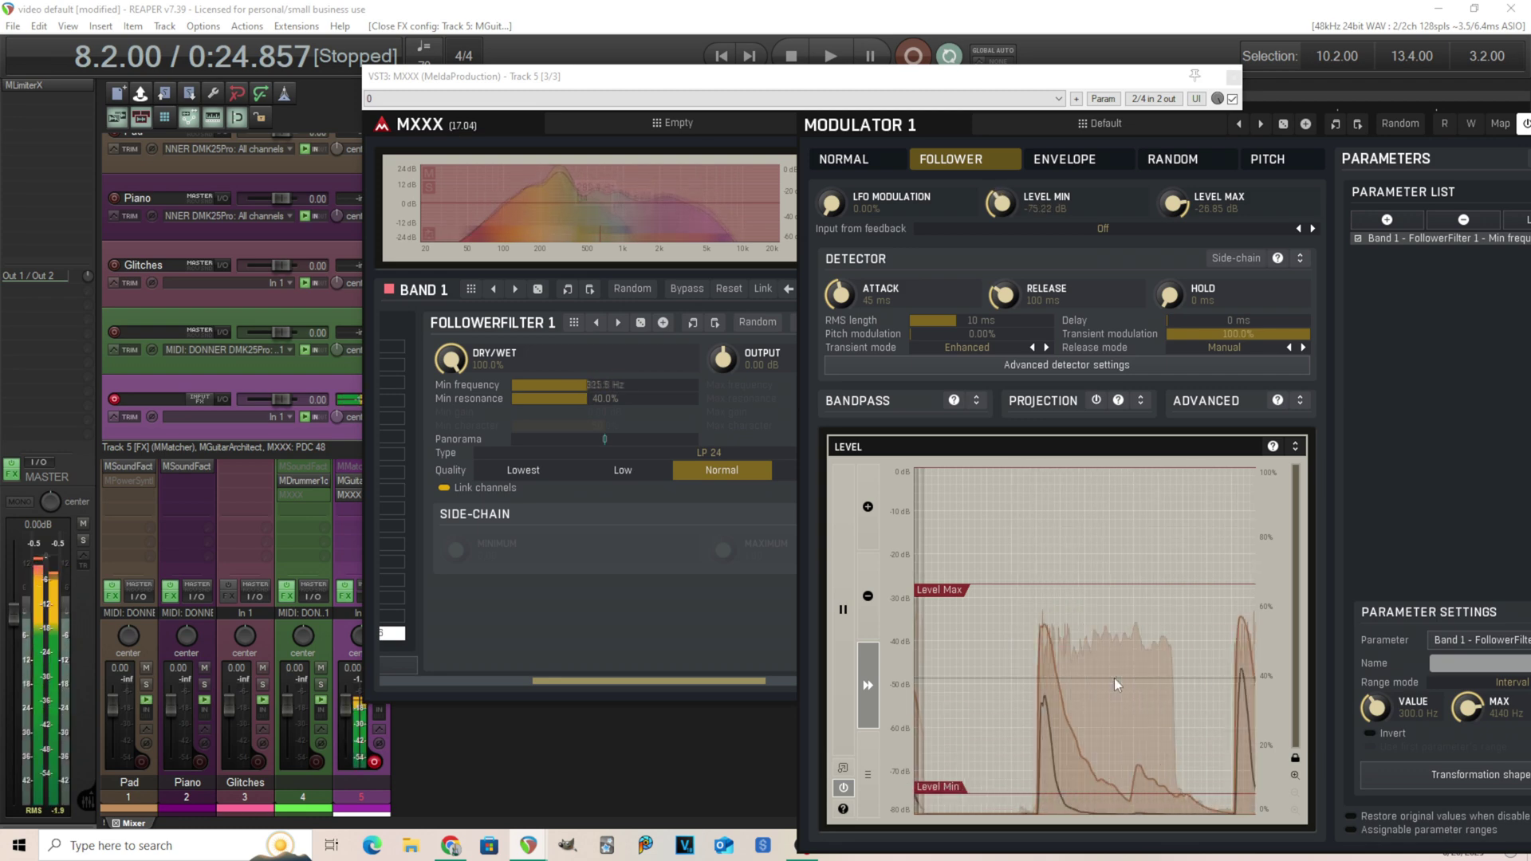
drag(949, 588, 949, 620)
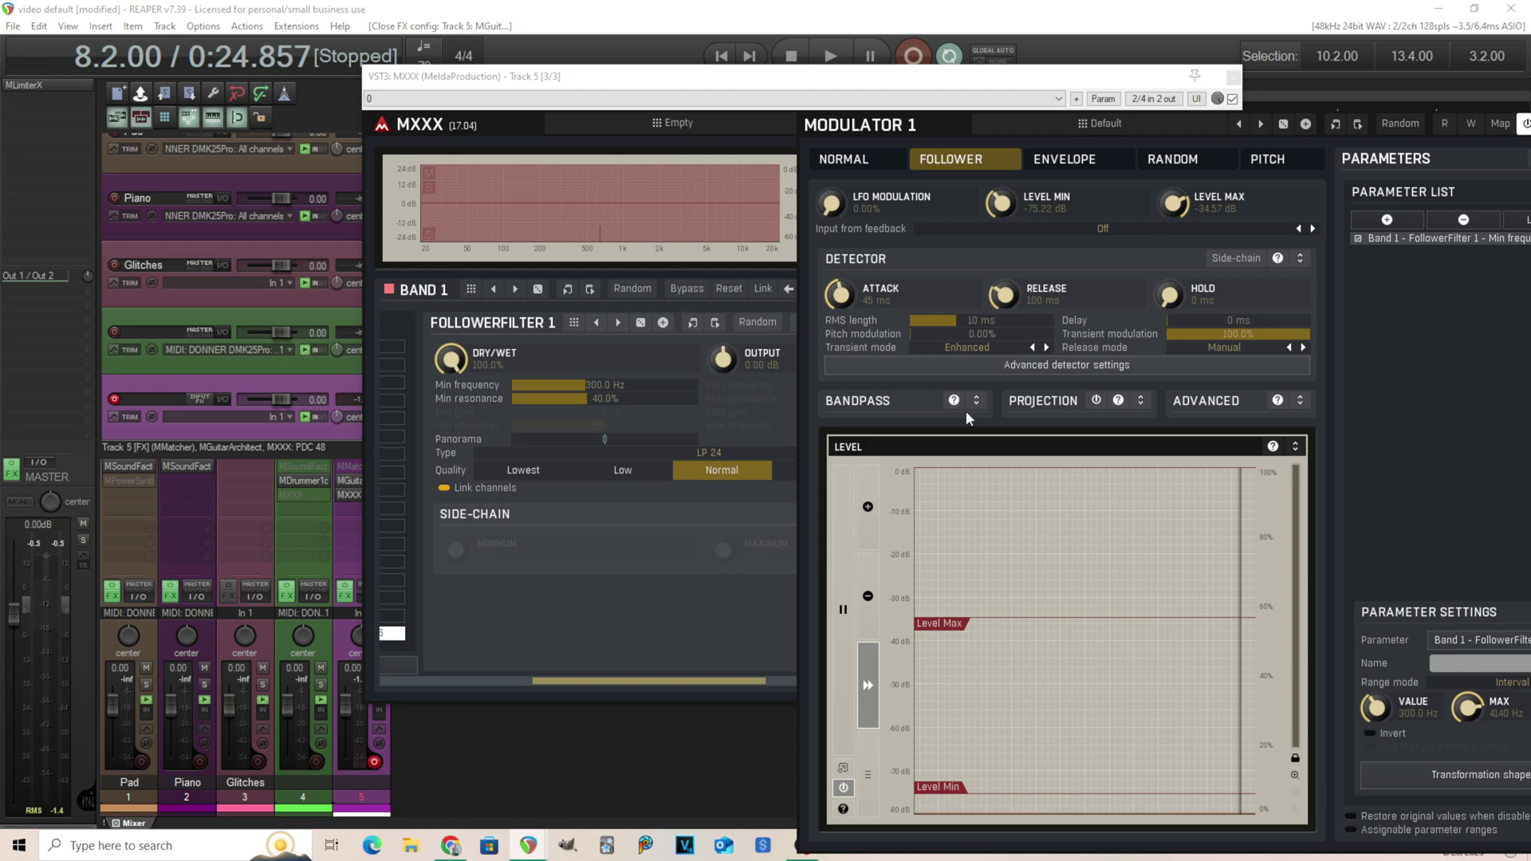
Set Transient modulation to 0% and open the follower's range fully, with Level Min at -120 dB and Level Max at 0 dB.
drag(1304, 333, 1304, 382)
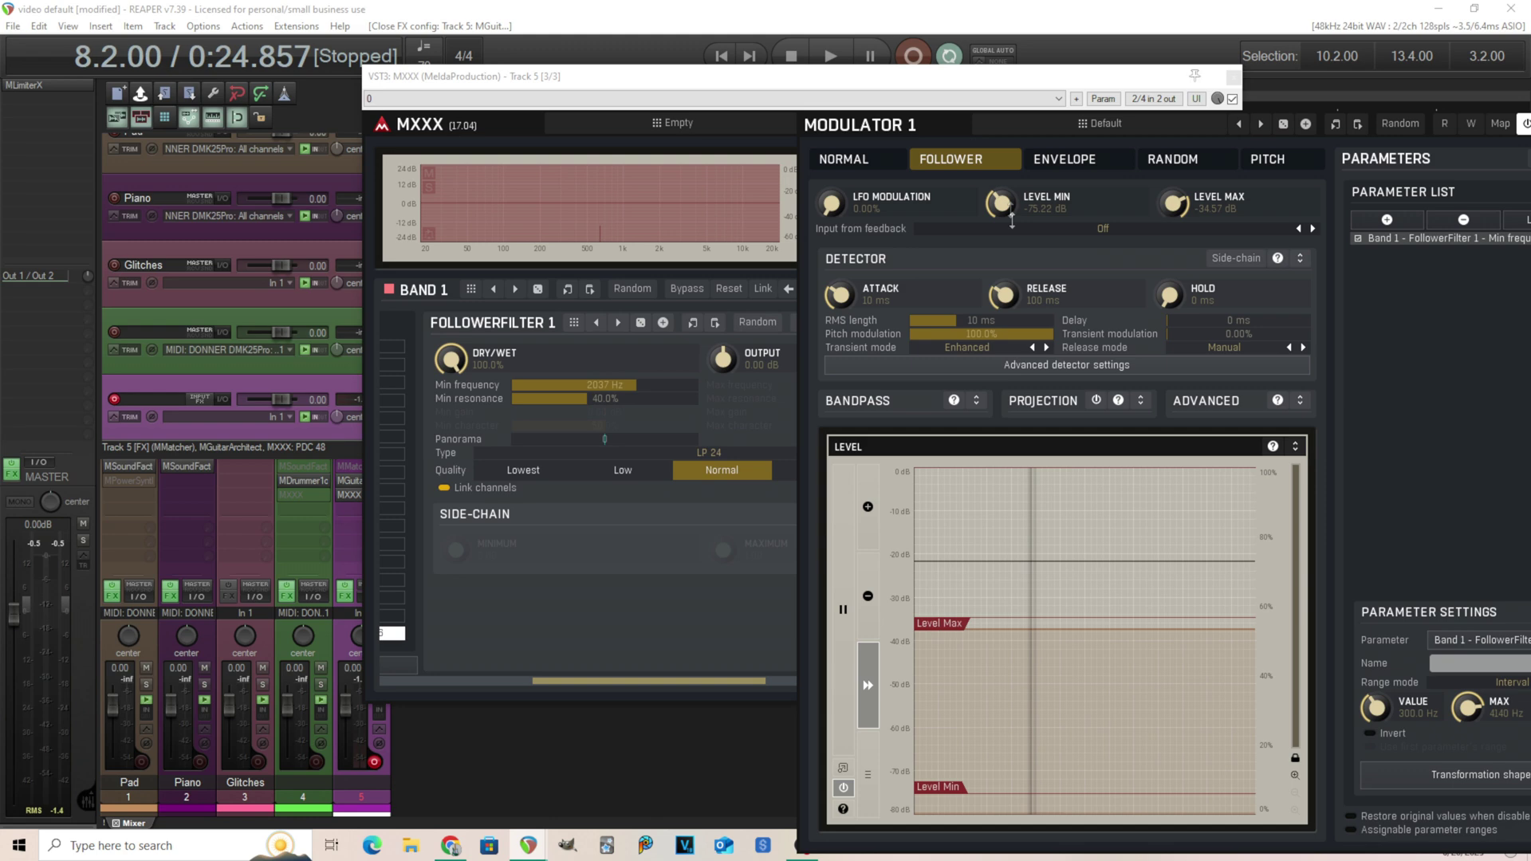
mouse_move(999, 204)
mouse_down()
mouse_move(999, 231)
mouse_move(1017, 202)
mouse_up()
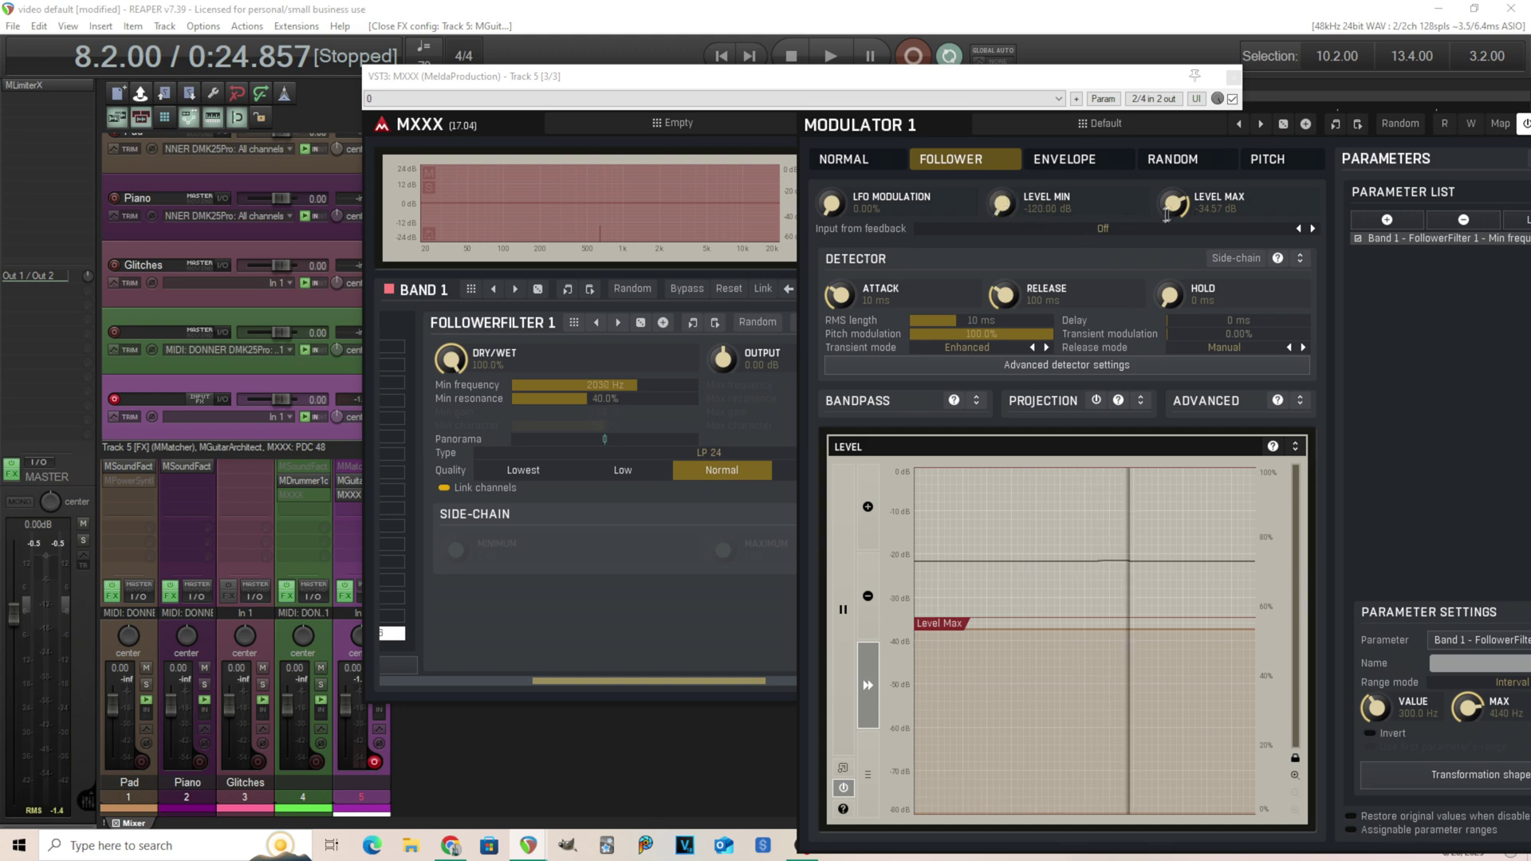
drag(1163, 215, 1162, 179)
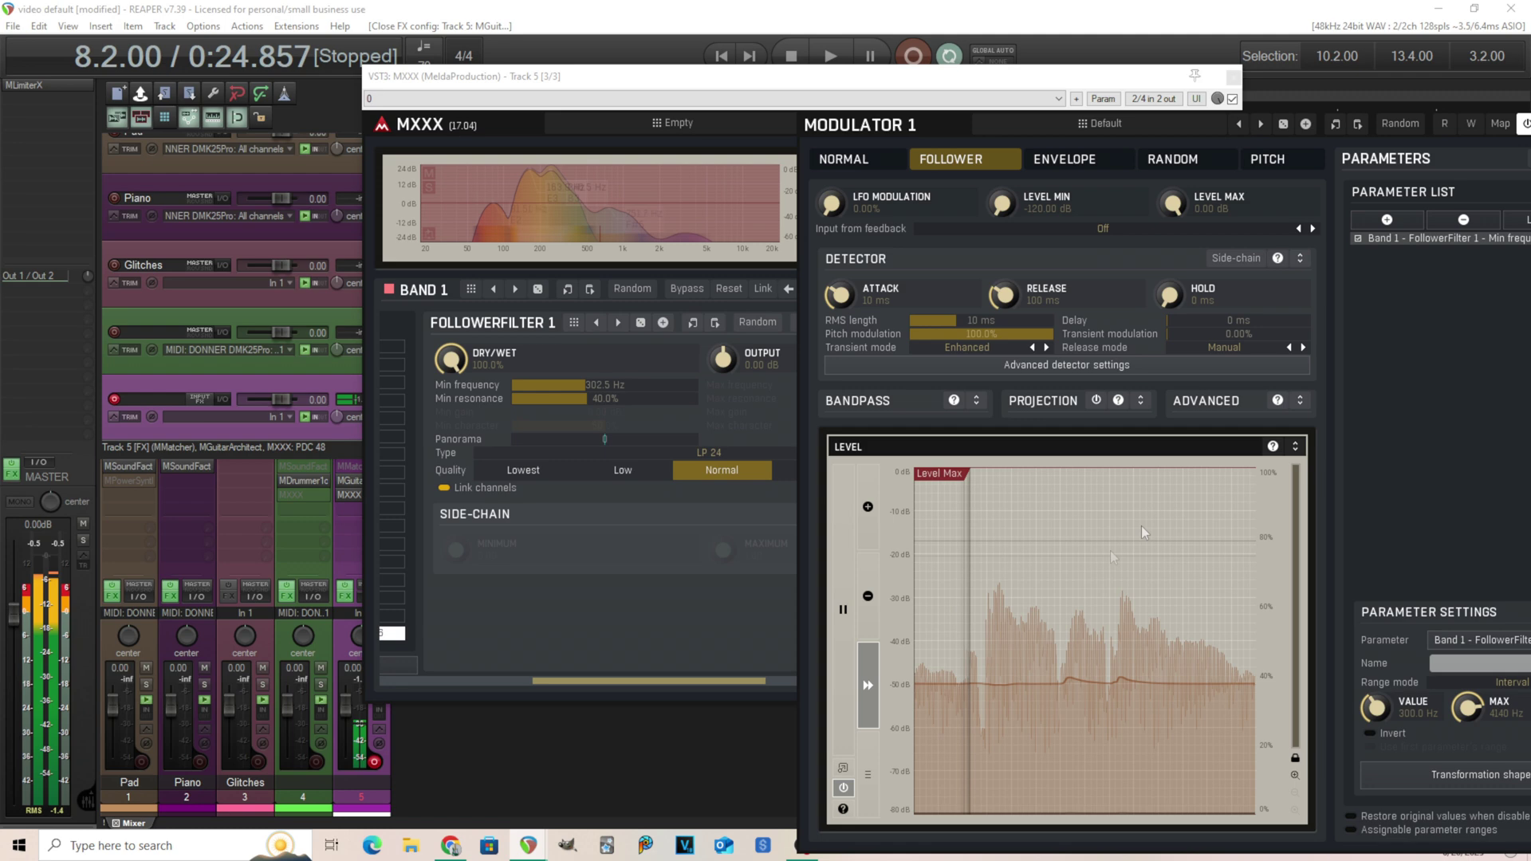
Set Level Min to about -50.4 dB and Level Max to about -25.8 dB, then move the Modulator 1 window fully into view.
mouse_move(1001, 204)
mouse_down()
mouse_move(1006, 221)
mouse_move(1006, 188)
mouse_move(1007, 207)
mouse_up()
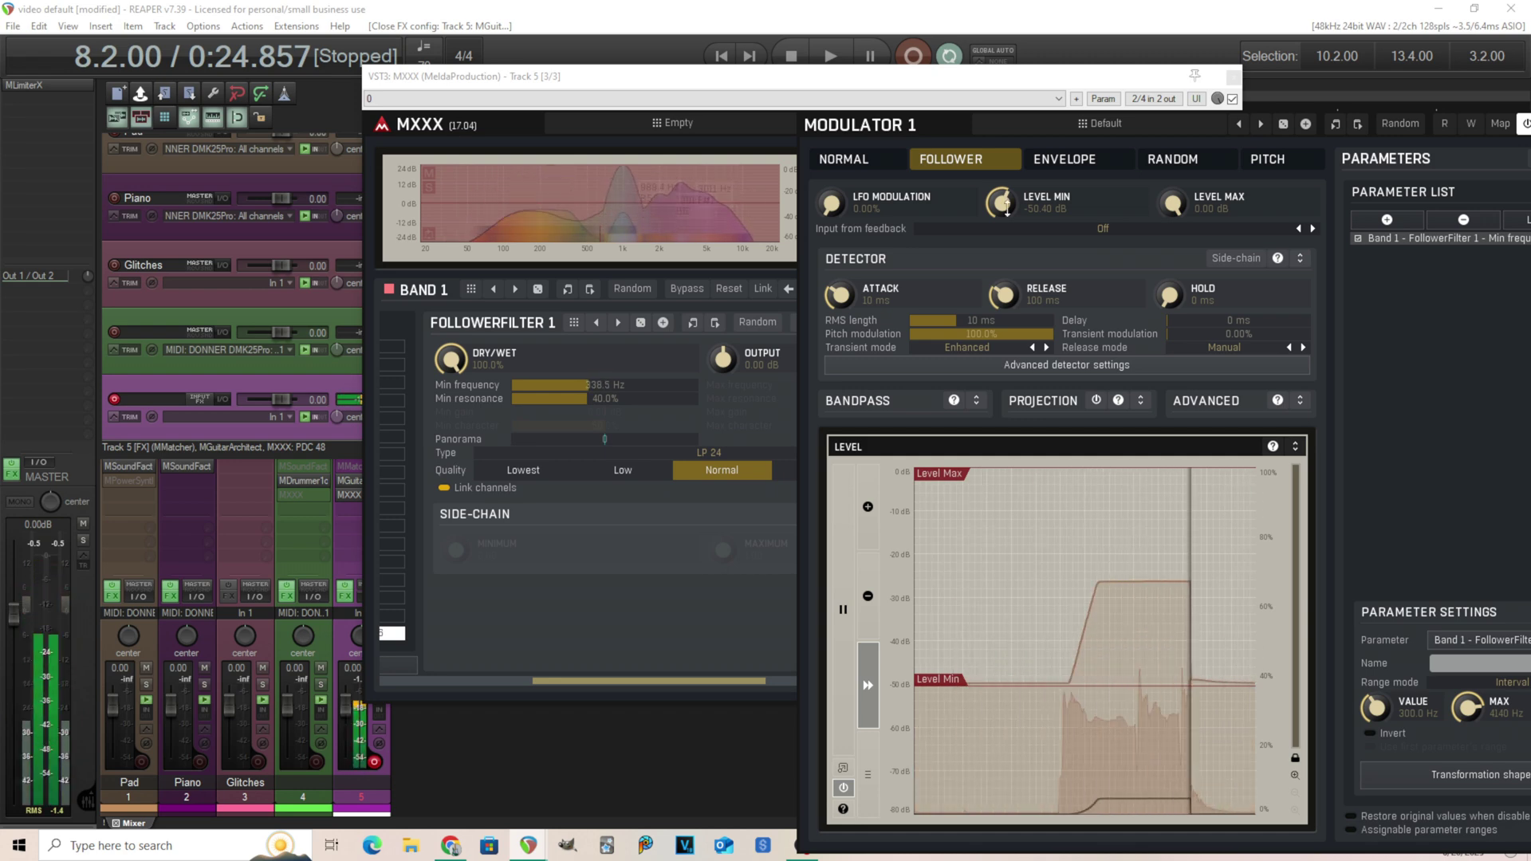
drag(941, 473, 950, 590)
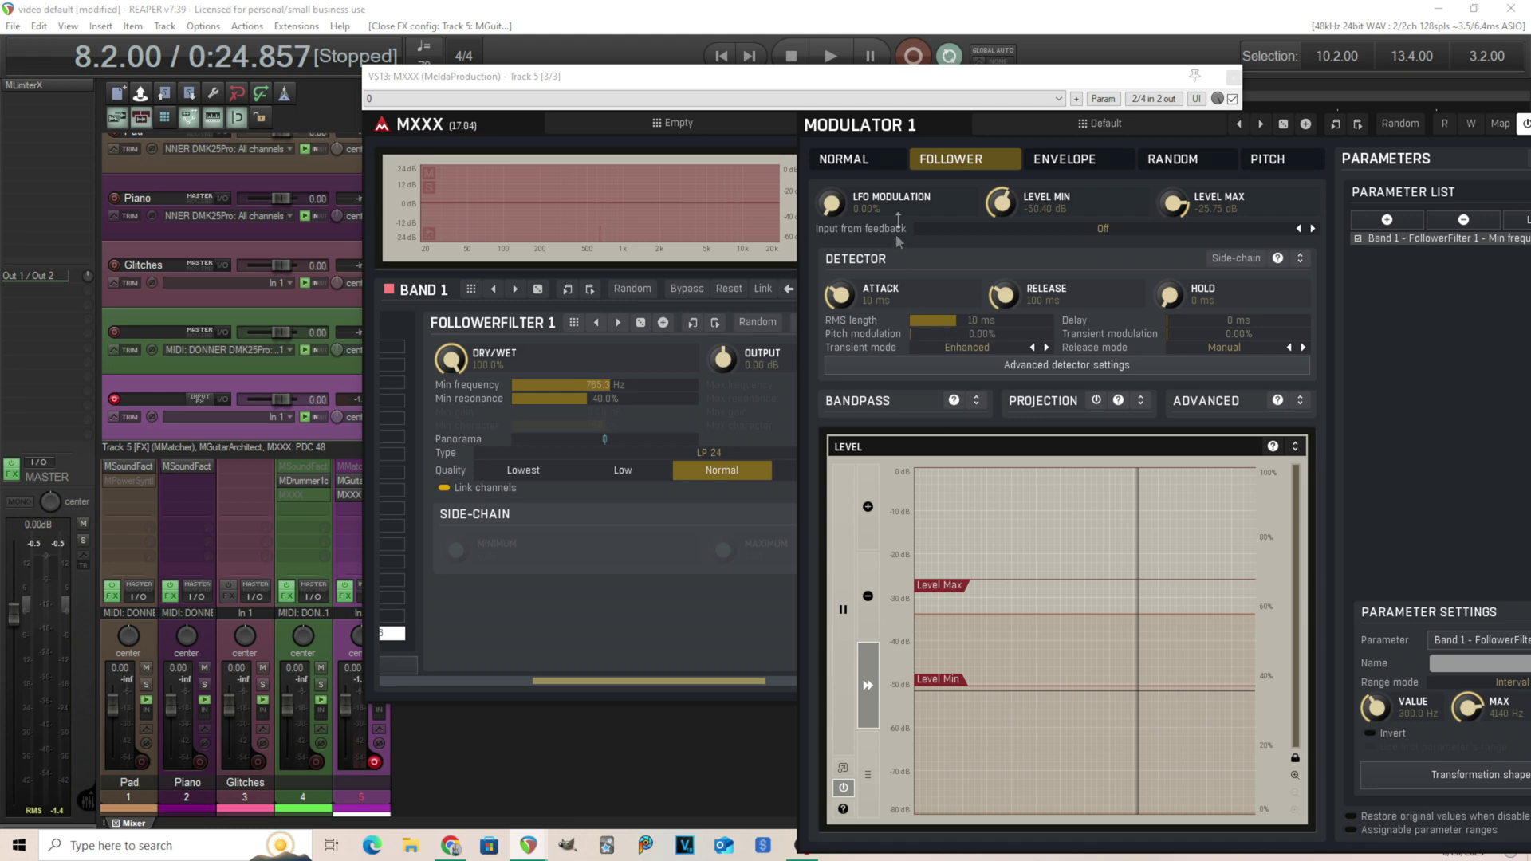
drag(881, 142, 580, 93)
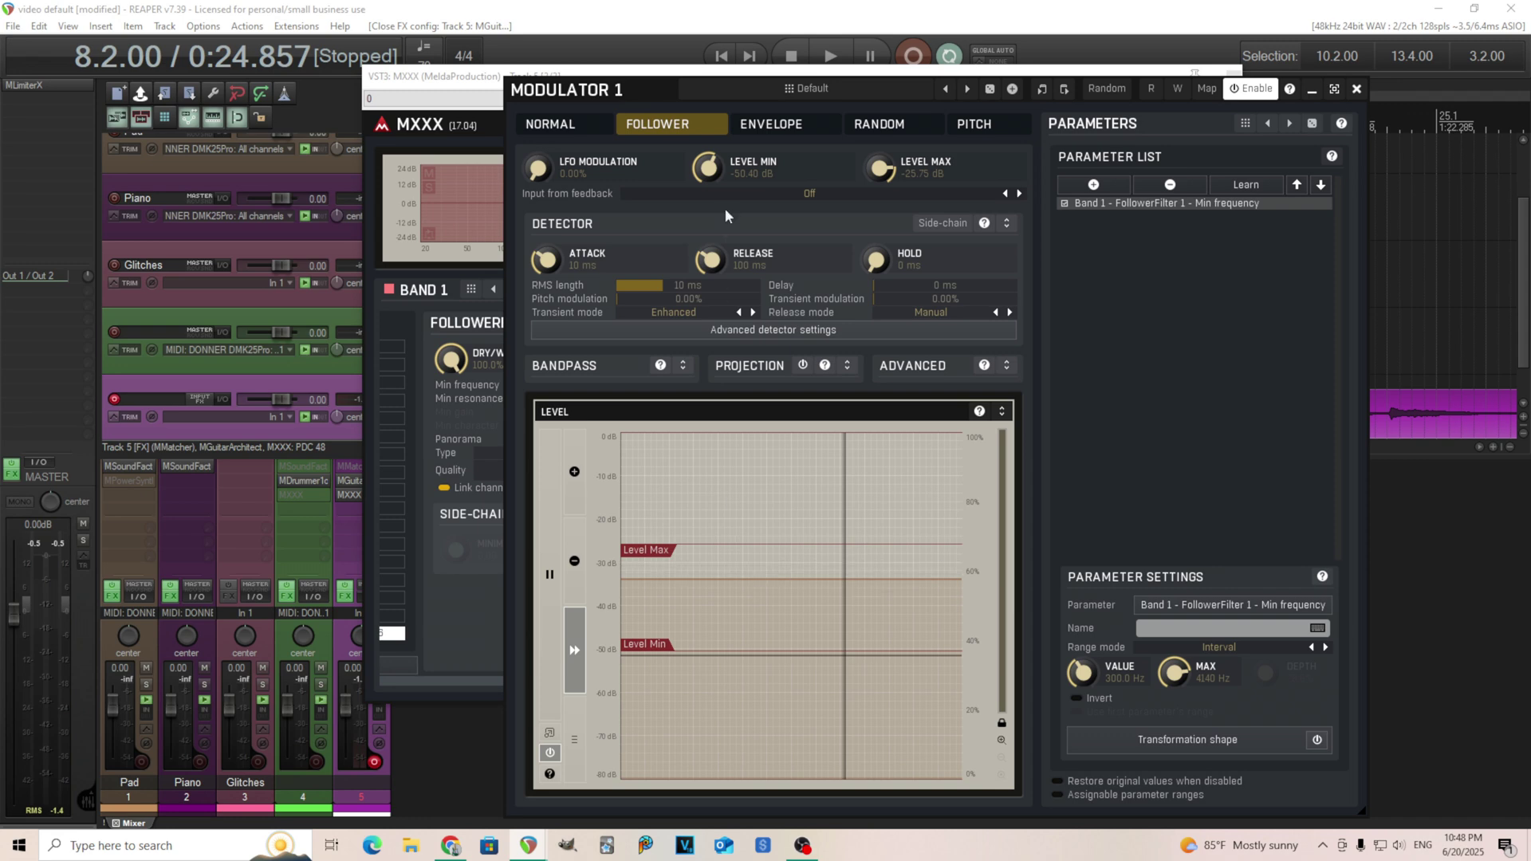
Switch Modulator 1 to Envelope mode and expand its Detector and Analyzer sections.
click(768, 127)
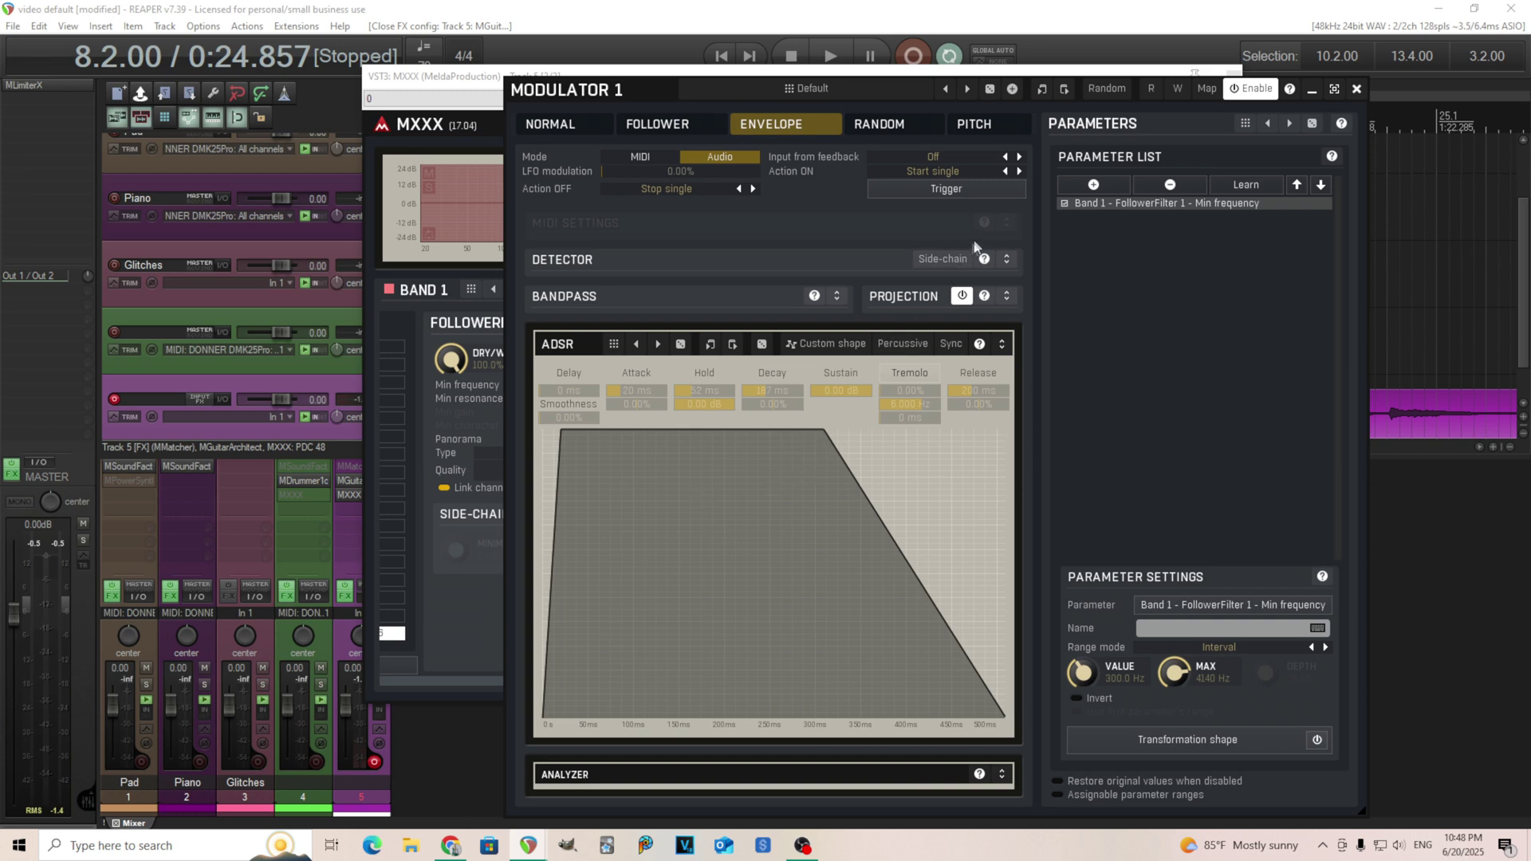
click(1006, 258)
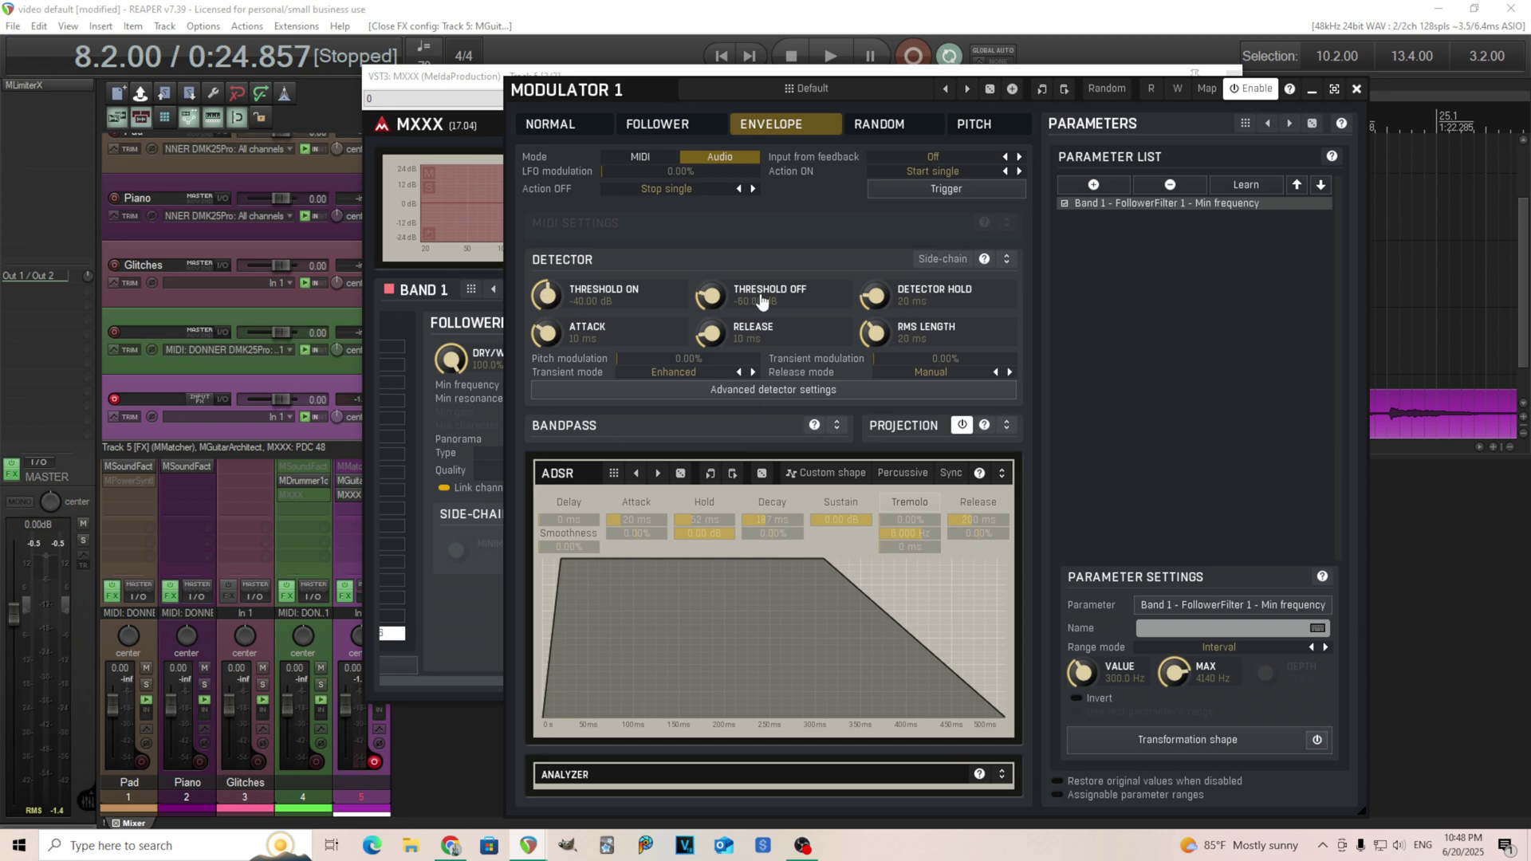
click(689, 126)
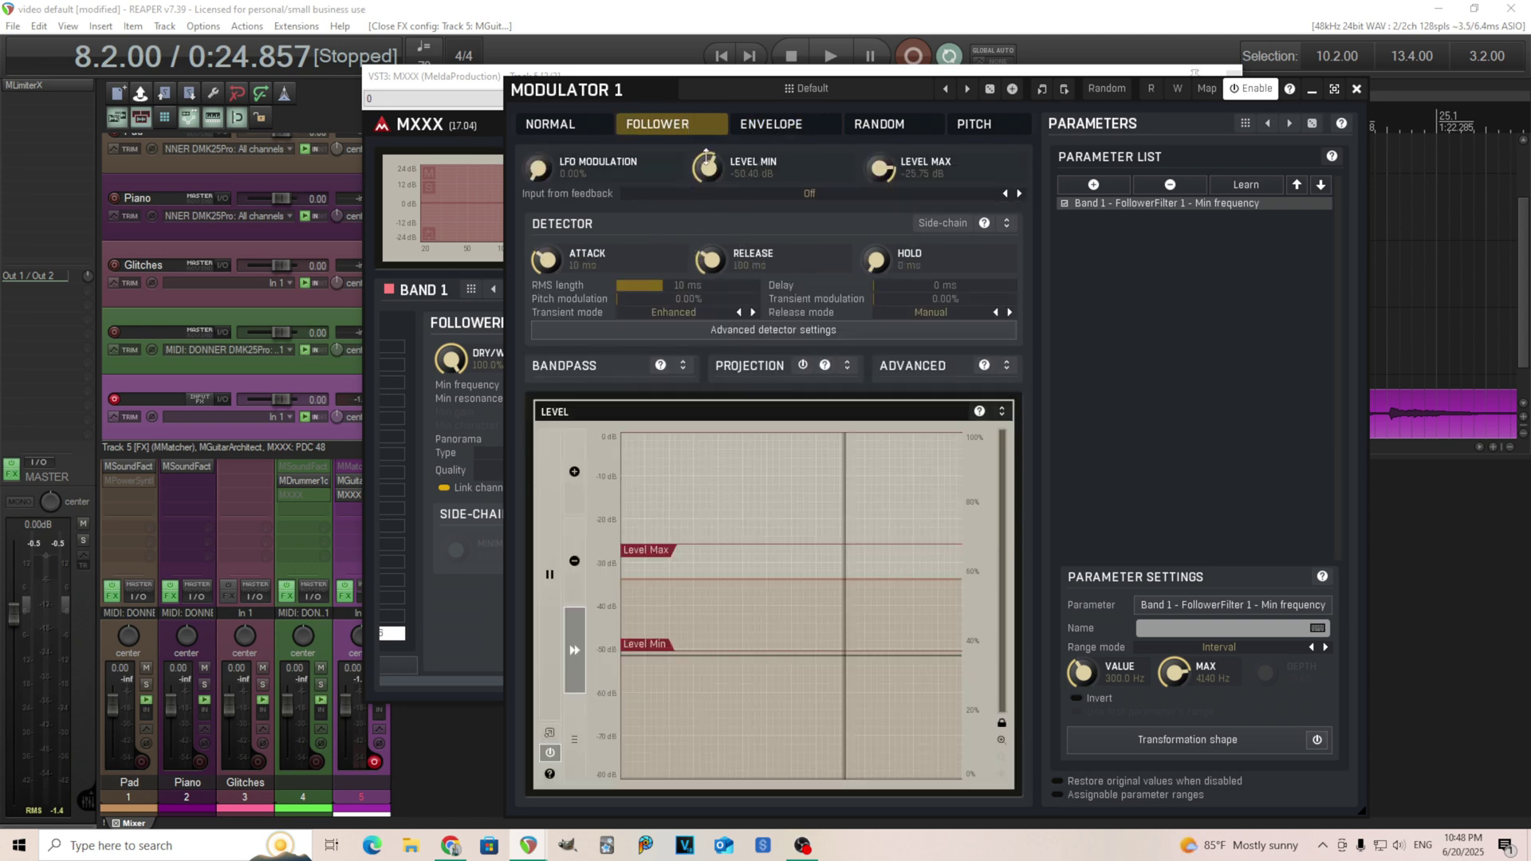
click(770, 126)
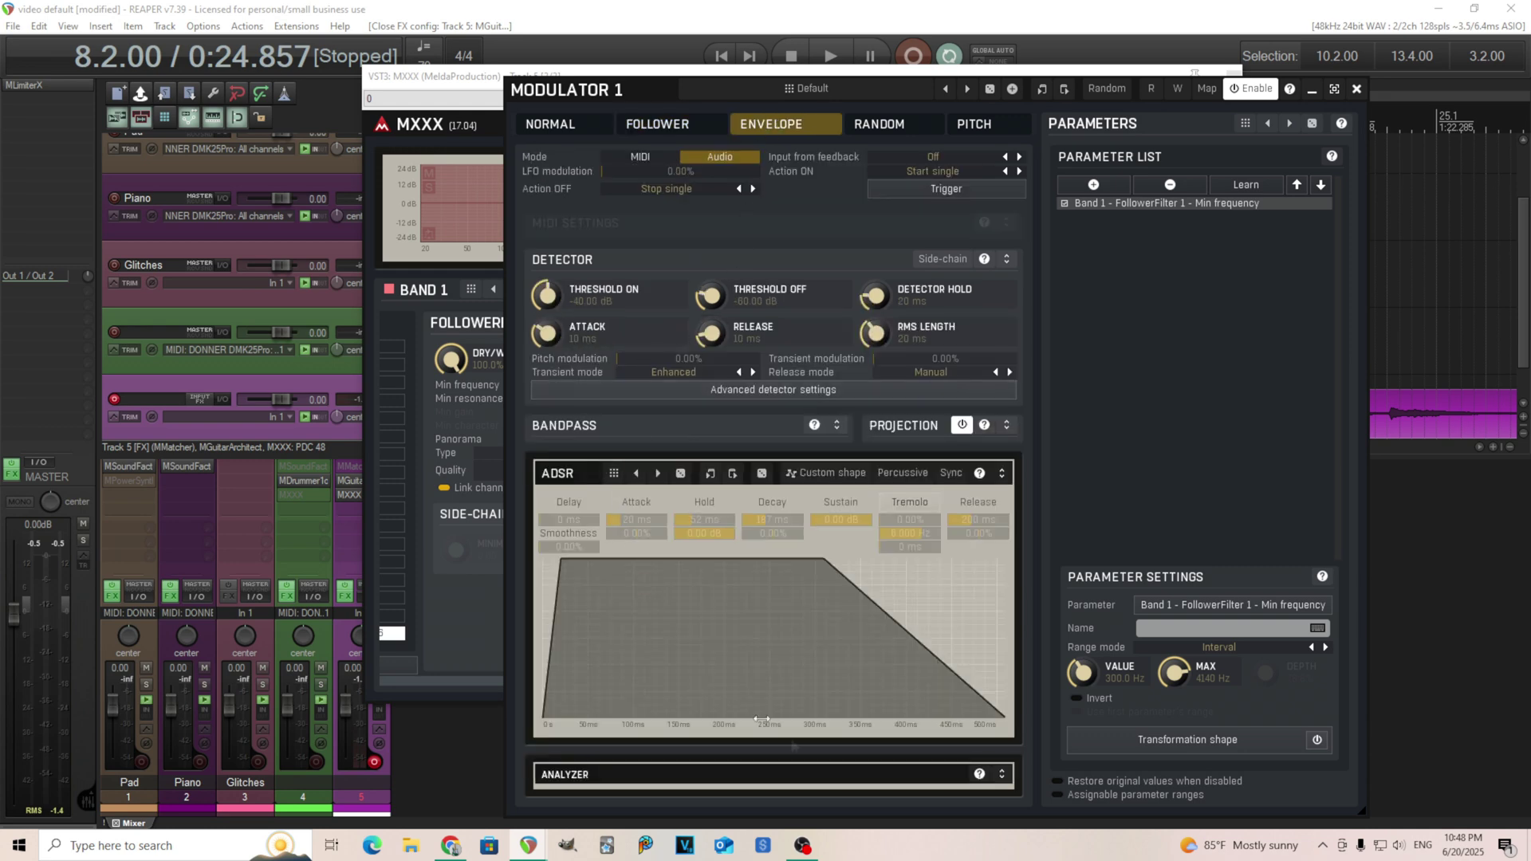
click(1002, 775)
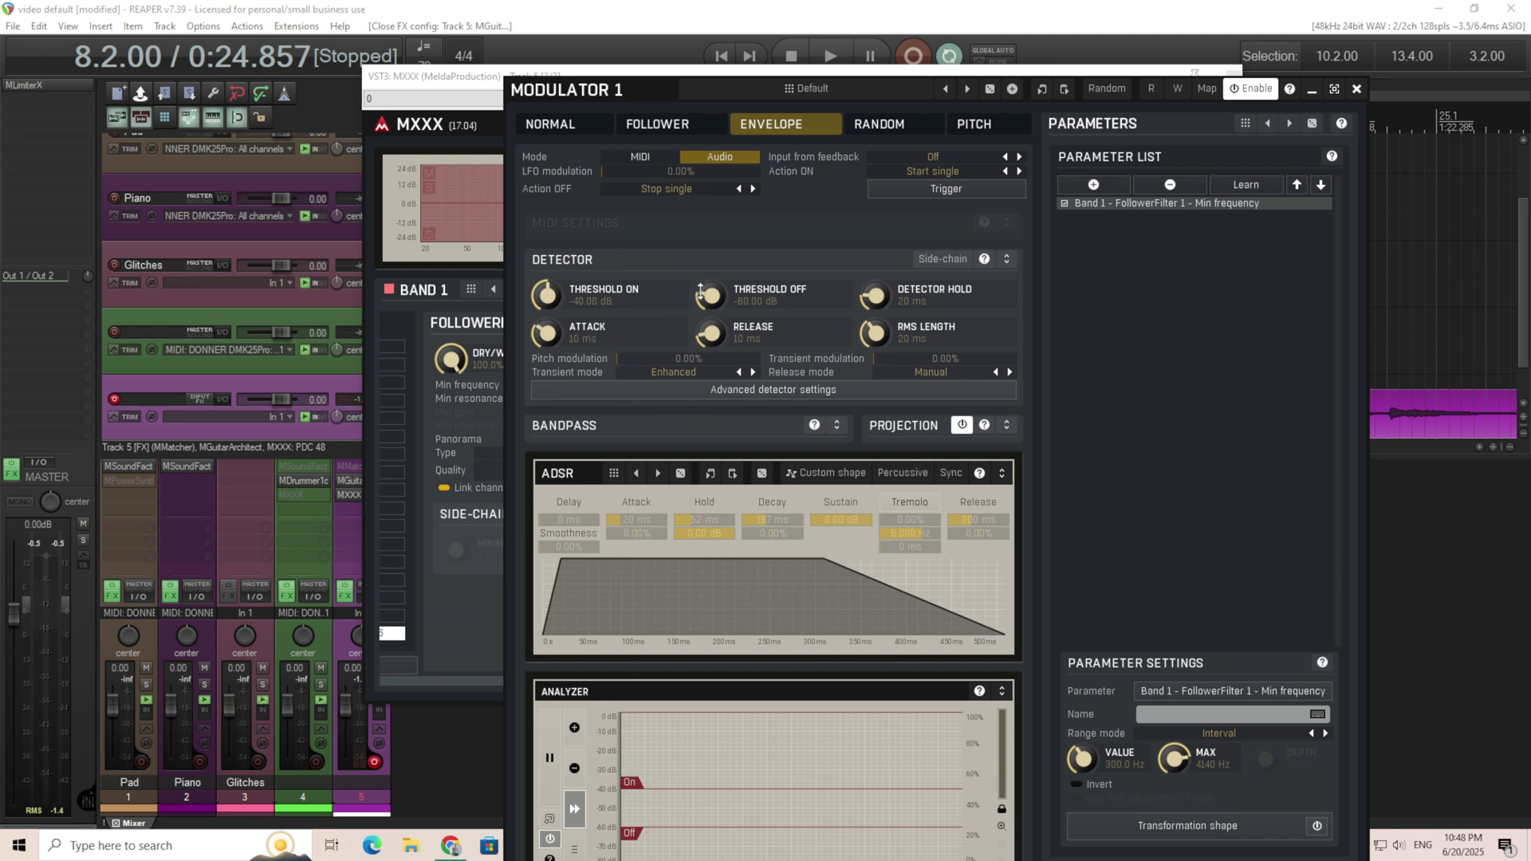
Raise the envelope detector's Threshold Off to about -42.1 dB and reset its attack to 10 ms.
drag(708, 296, 708, 253)
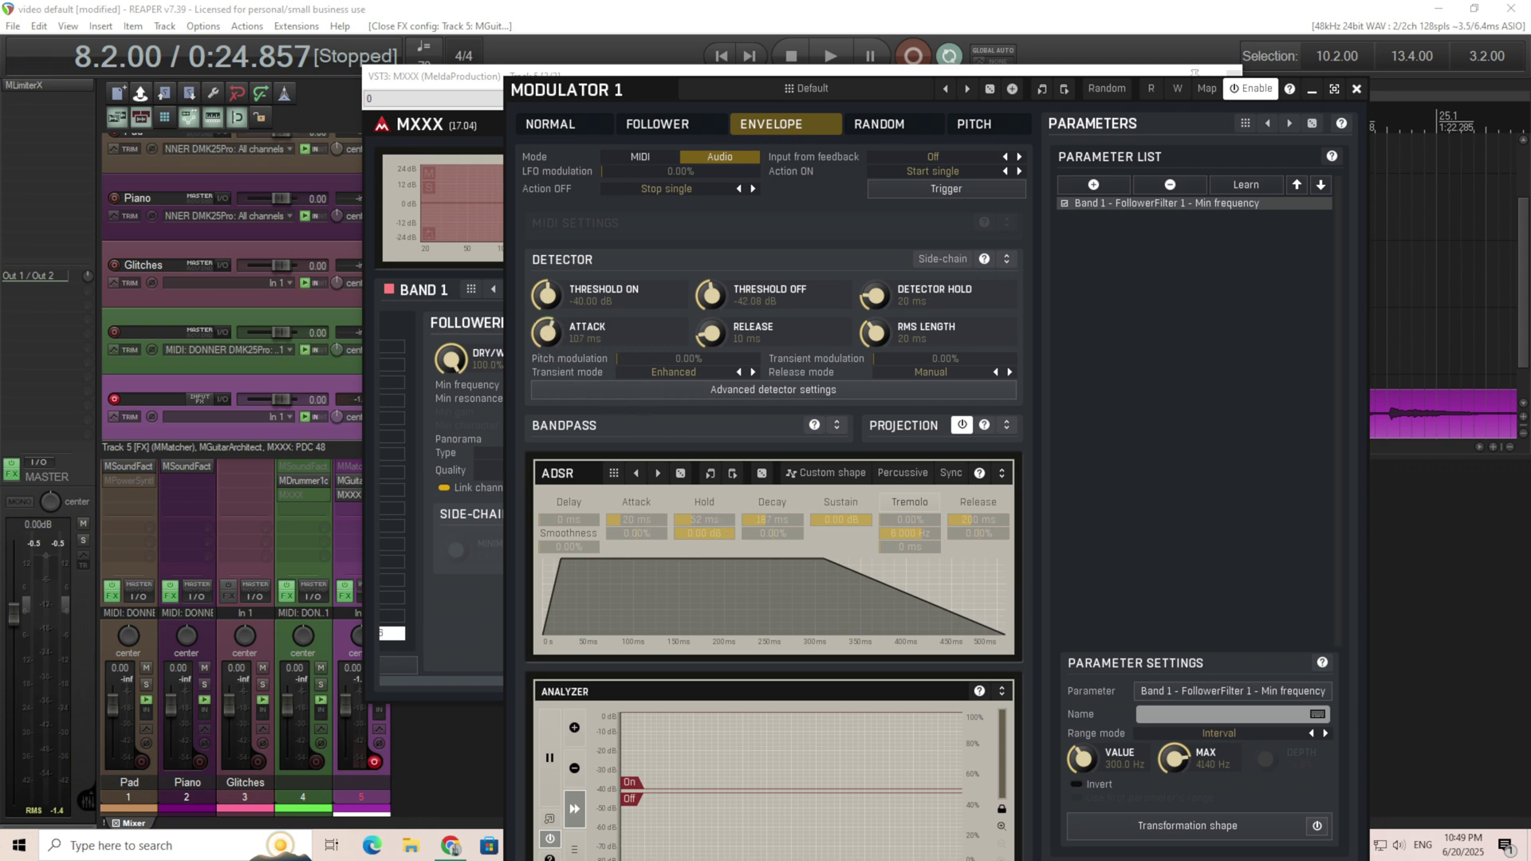
double_click(547, 328)
Try a very short ADSR attack, then lengthen it to about 1.5 s.
drag(638, 519, 638, 519)
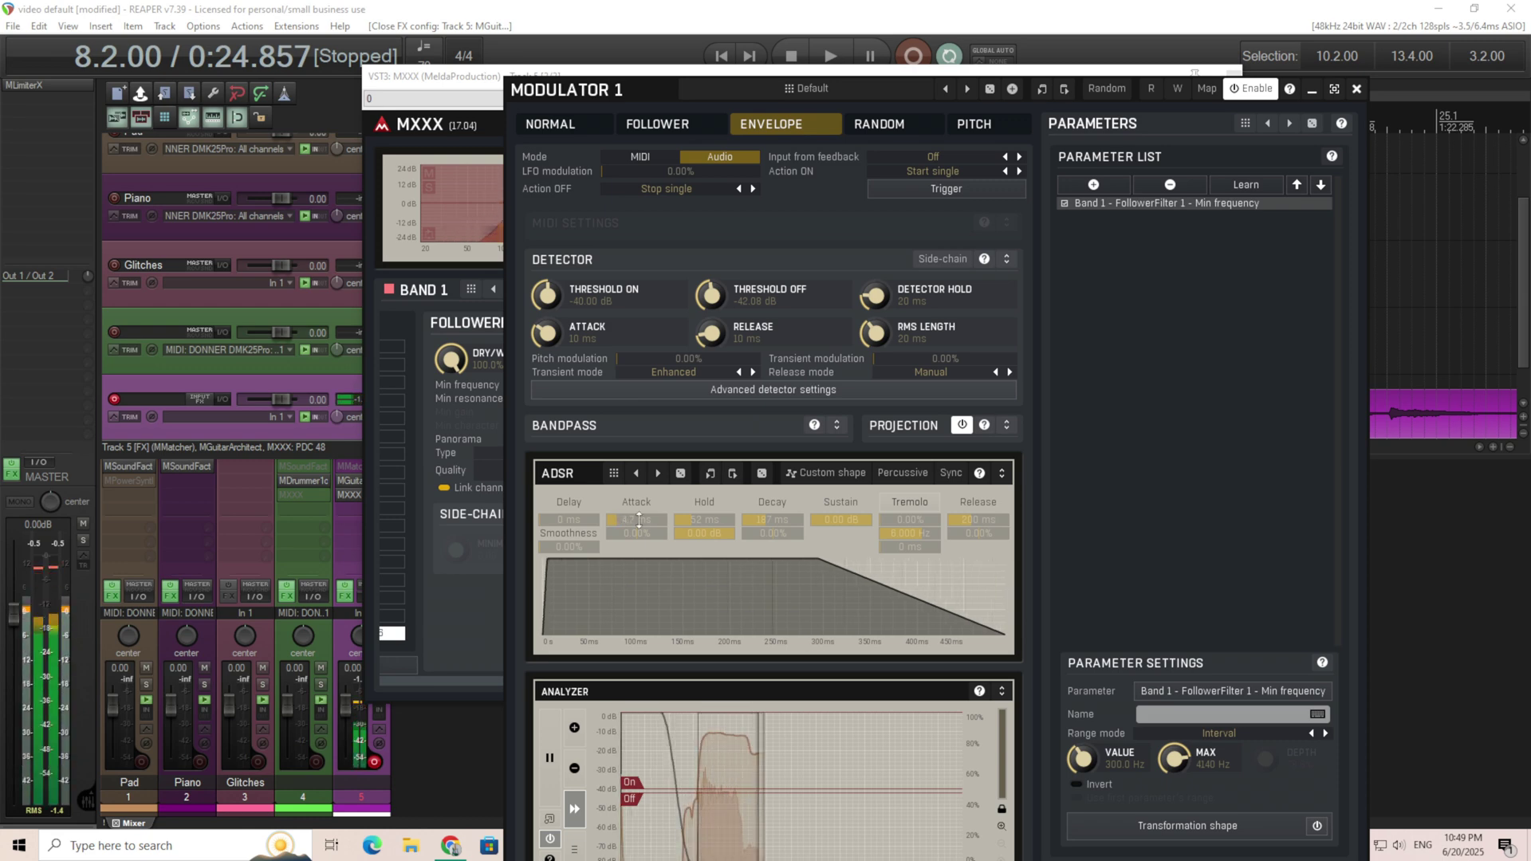
drag(638, 519, 637, 422)
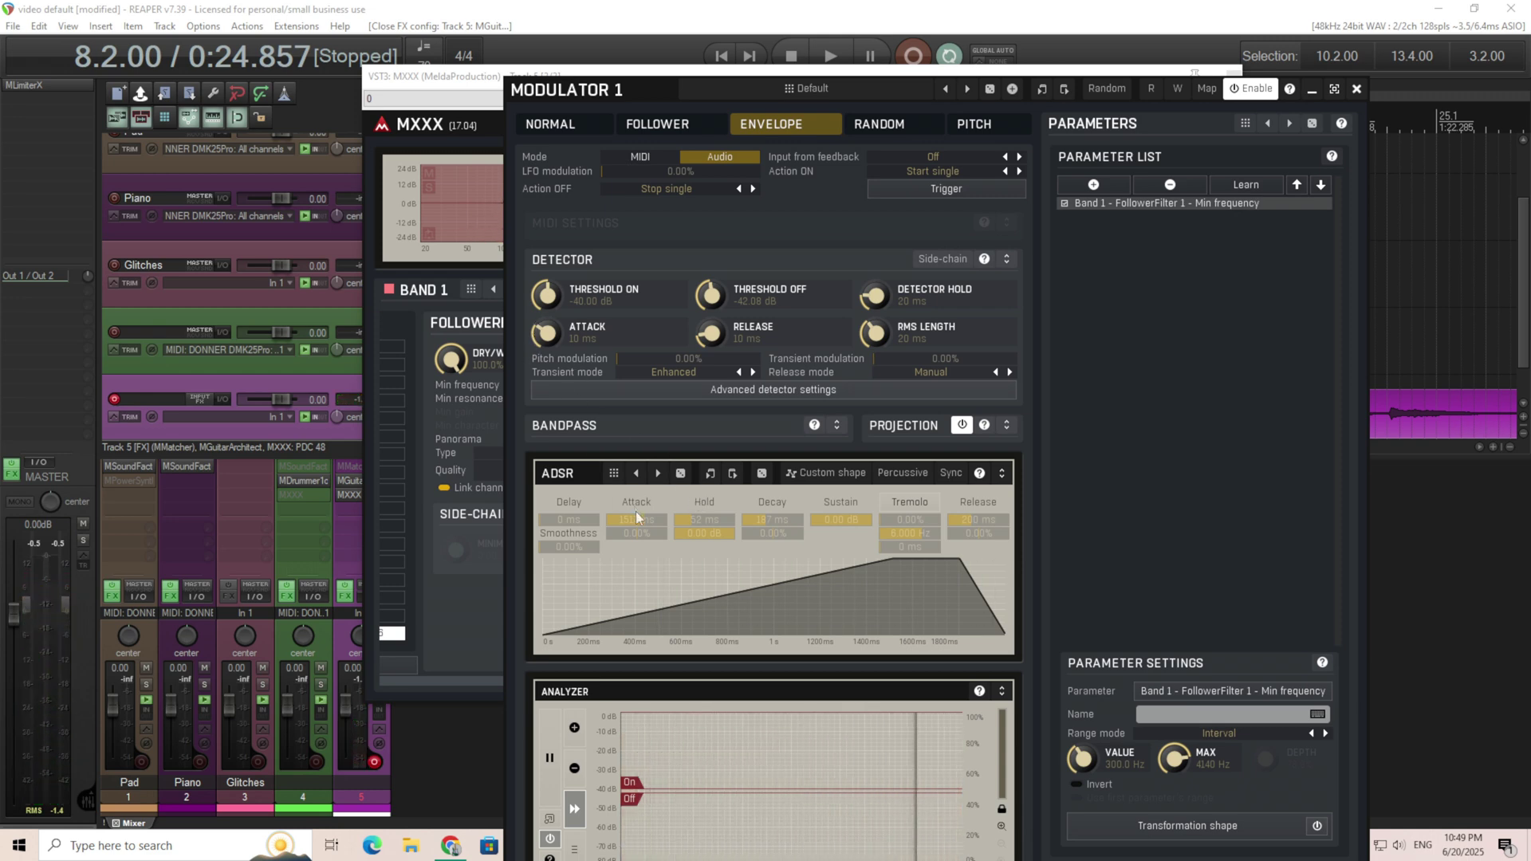
Shorten the ADSR attack to about 165 ms and lower Sustain to silence.
drag(642, 519, 626, 520)
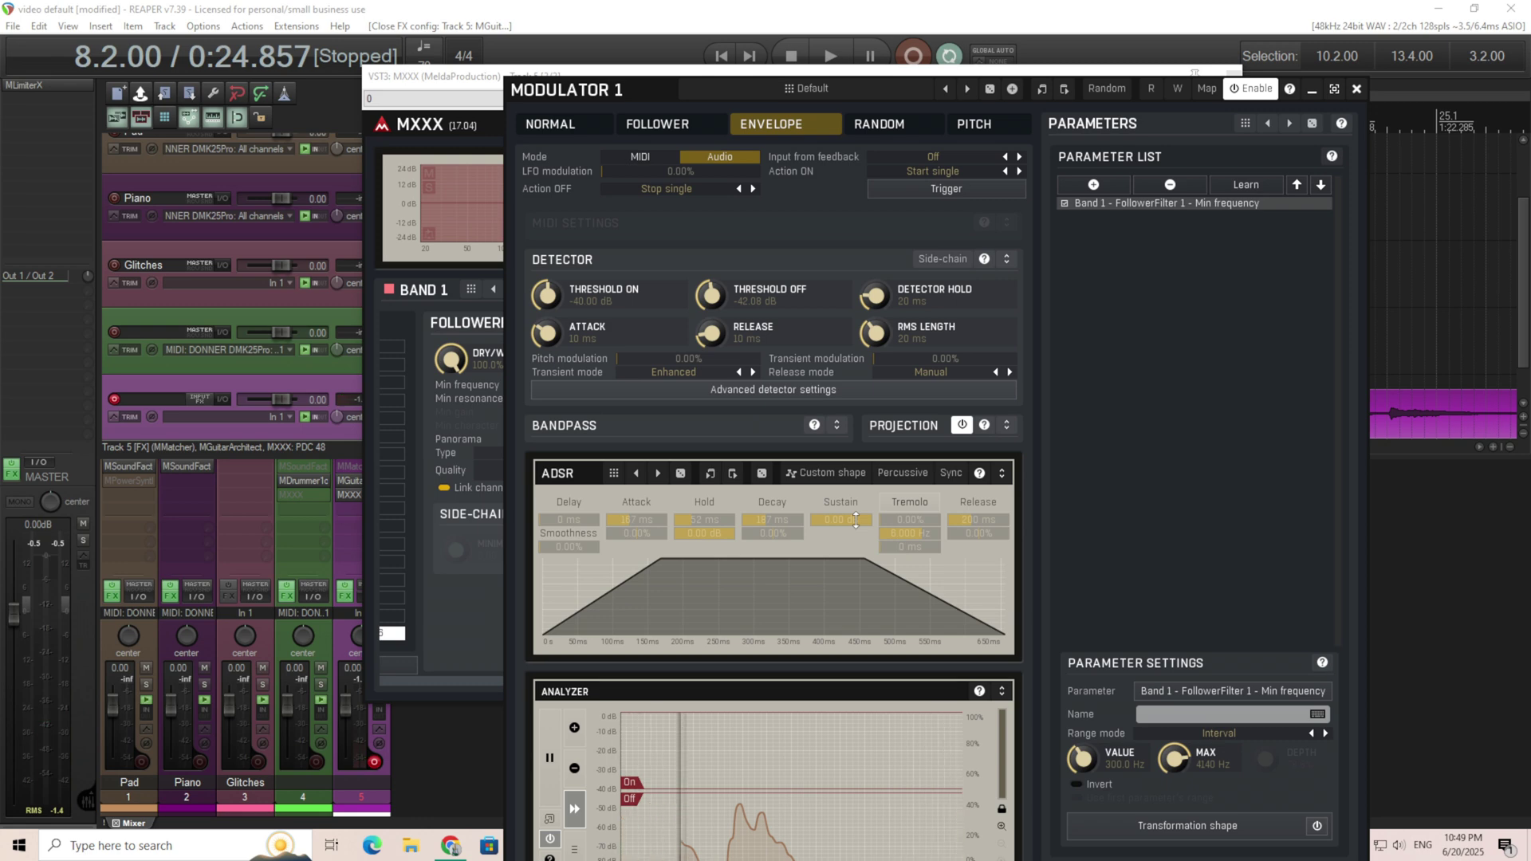
drag(856, 520, 856, 582)
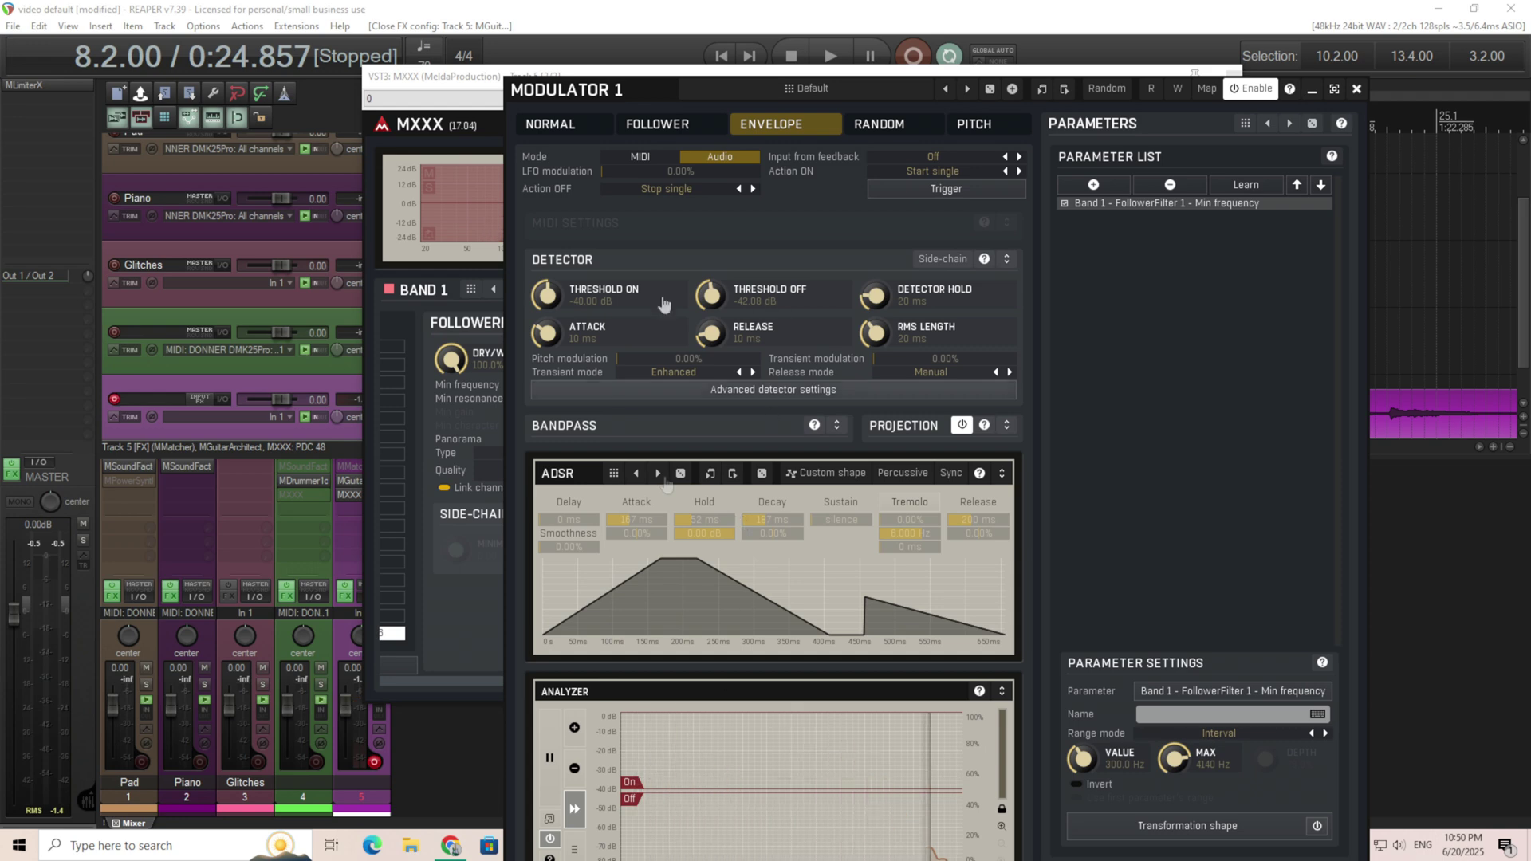
Raise Threshold On to about -34.6 dB and Threshold Off to -20.00 dB, and turn off the envelope's Projection.
drag(598, 90, 539, 7)
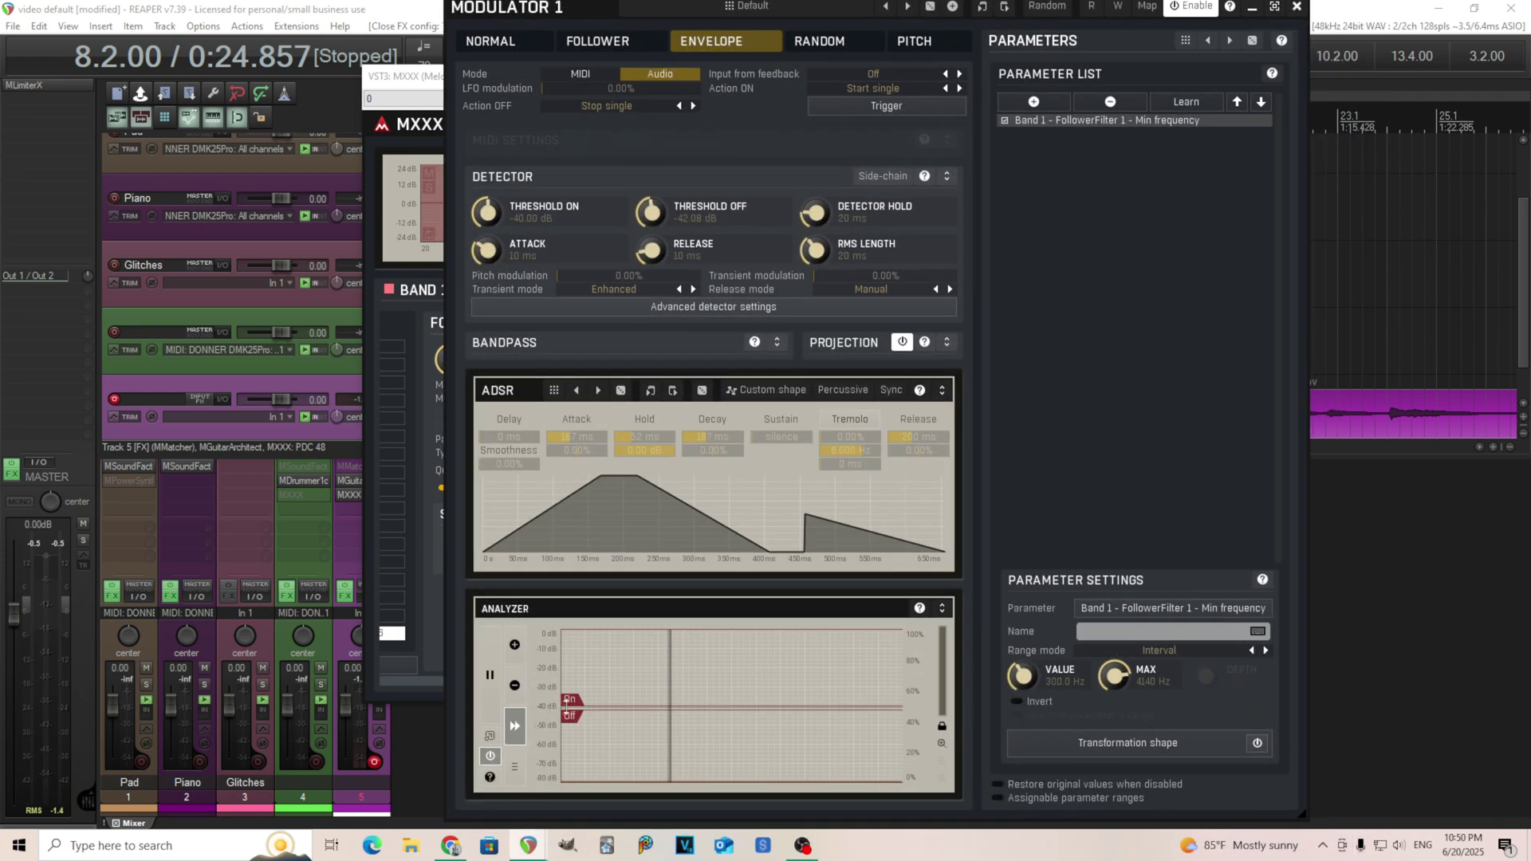
mouse_move(569, 701)
mouse_down()
mouse_move(576, 653)
mouse_move(585, 711)
mouse_move(591, 676)
mouse_up()
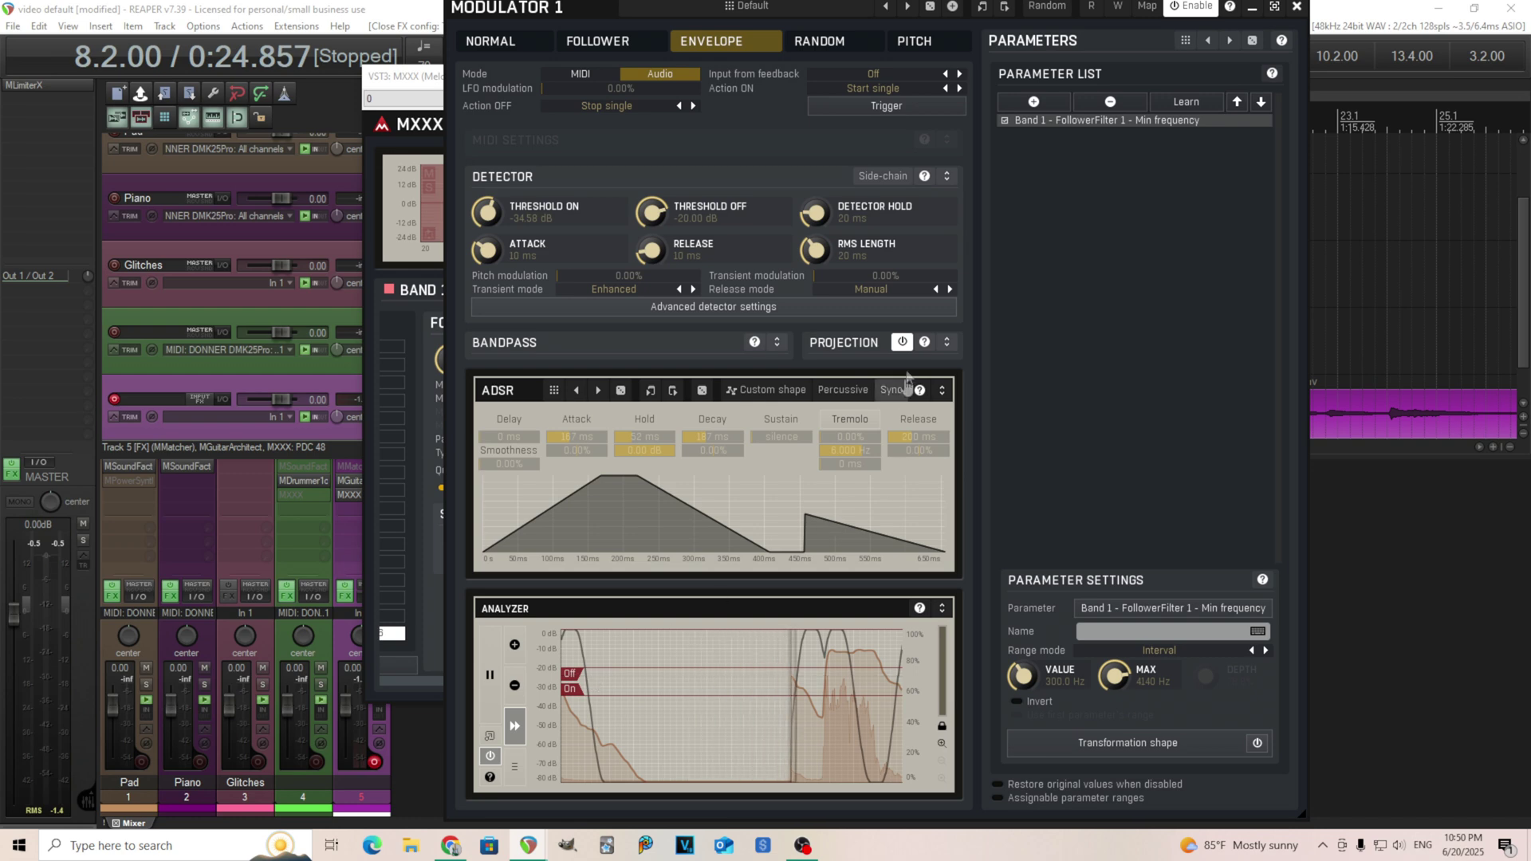
click(902, 342)
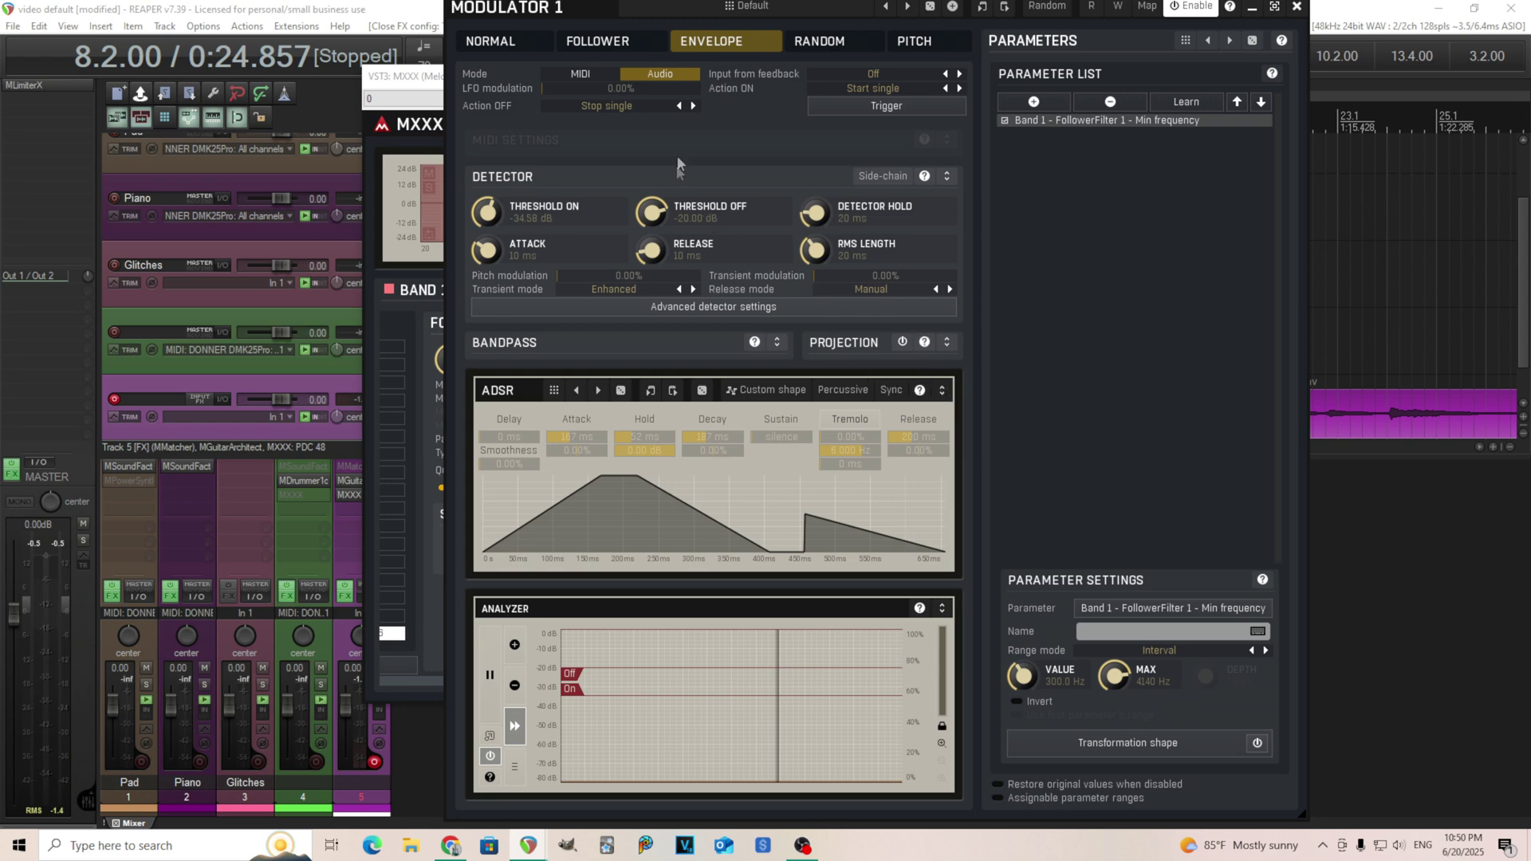
Examine the available options for Action ON and Input from feedback, and move the Modulator 1 window clear.
click(881, 88)
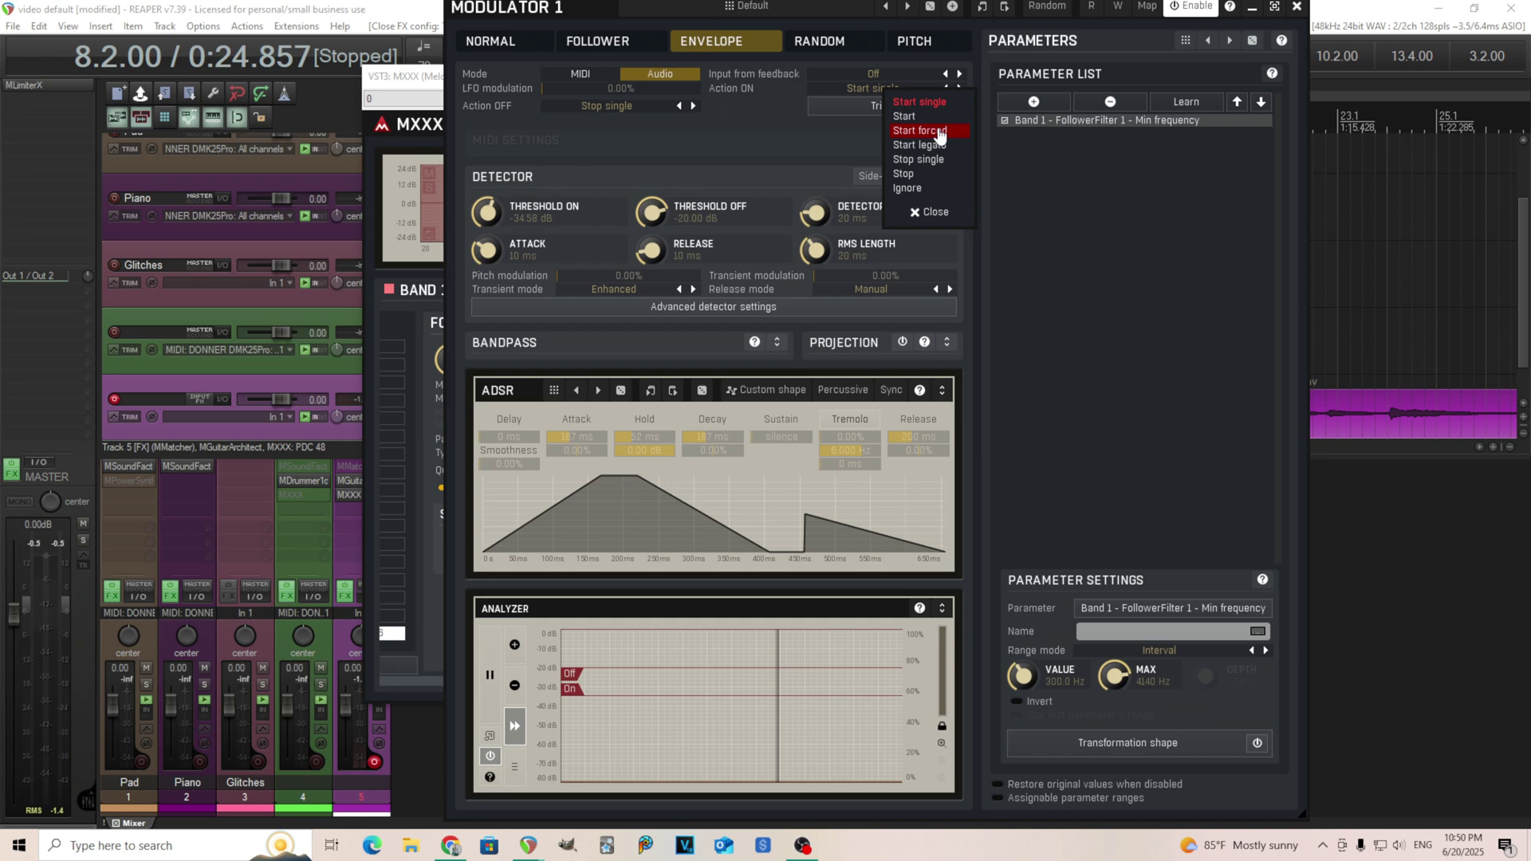
click(872, 79)
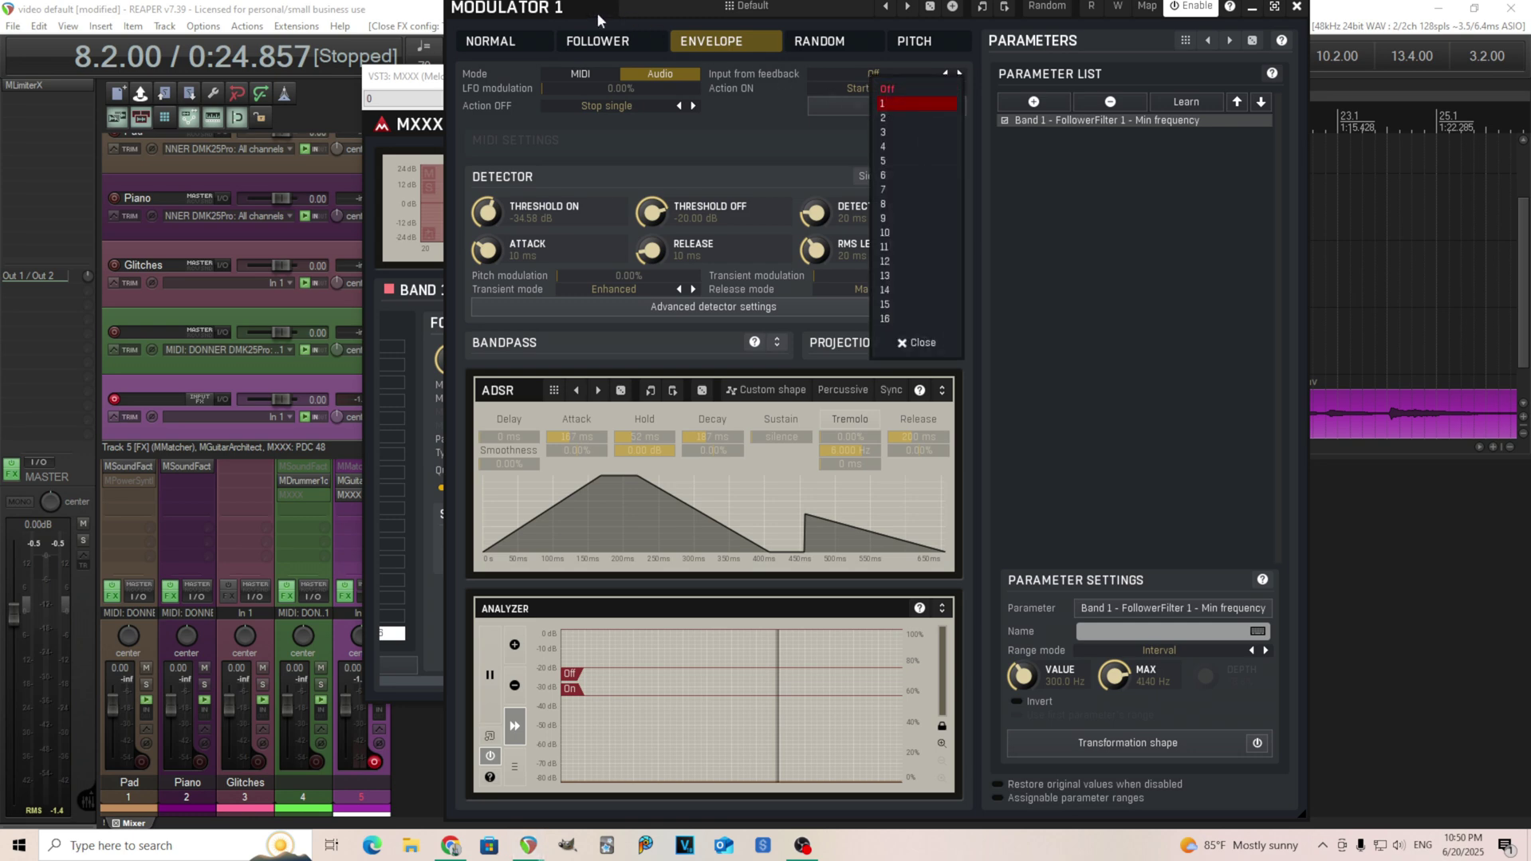
click(560, 19)
drag(523, 12, 722, 230)
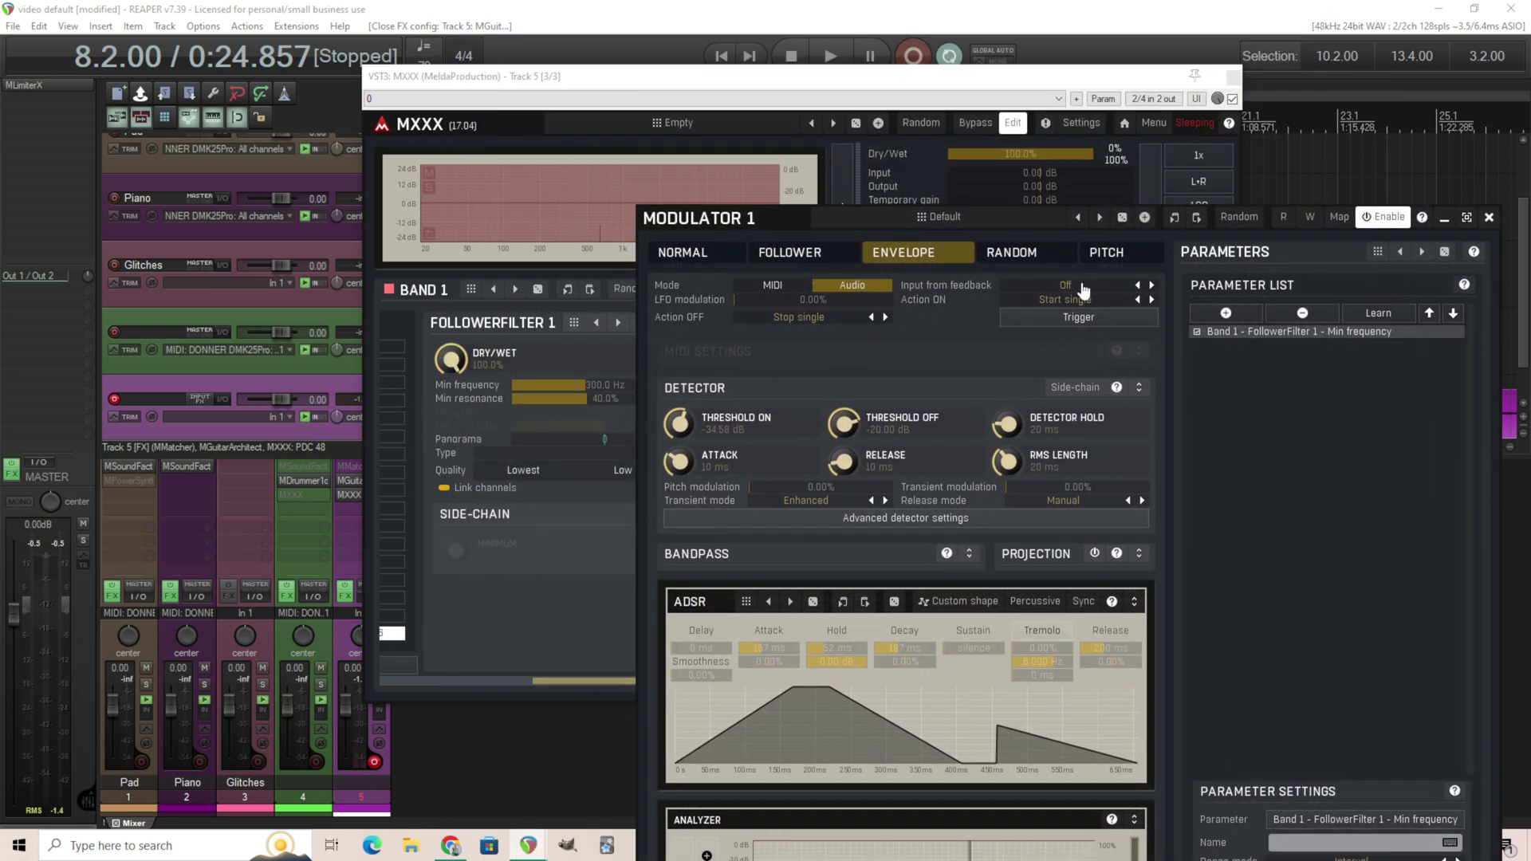
Compare the envelope's MIDI and Audio modes, expanding the MIDI Settings, and return to Audio mode.
click(773, 285)
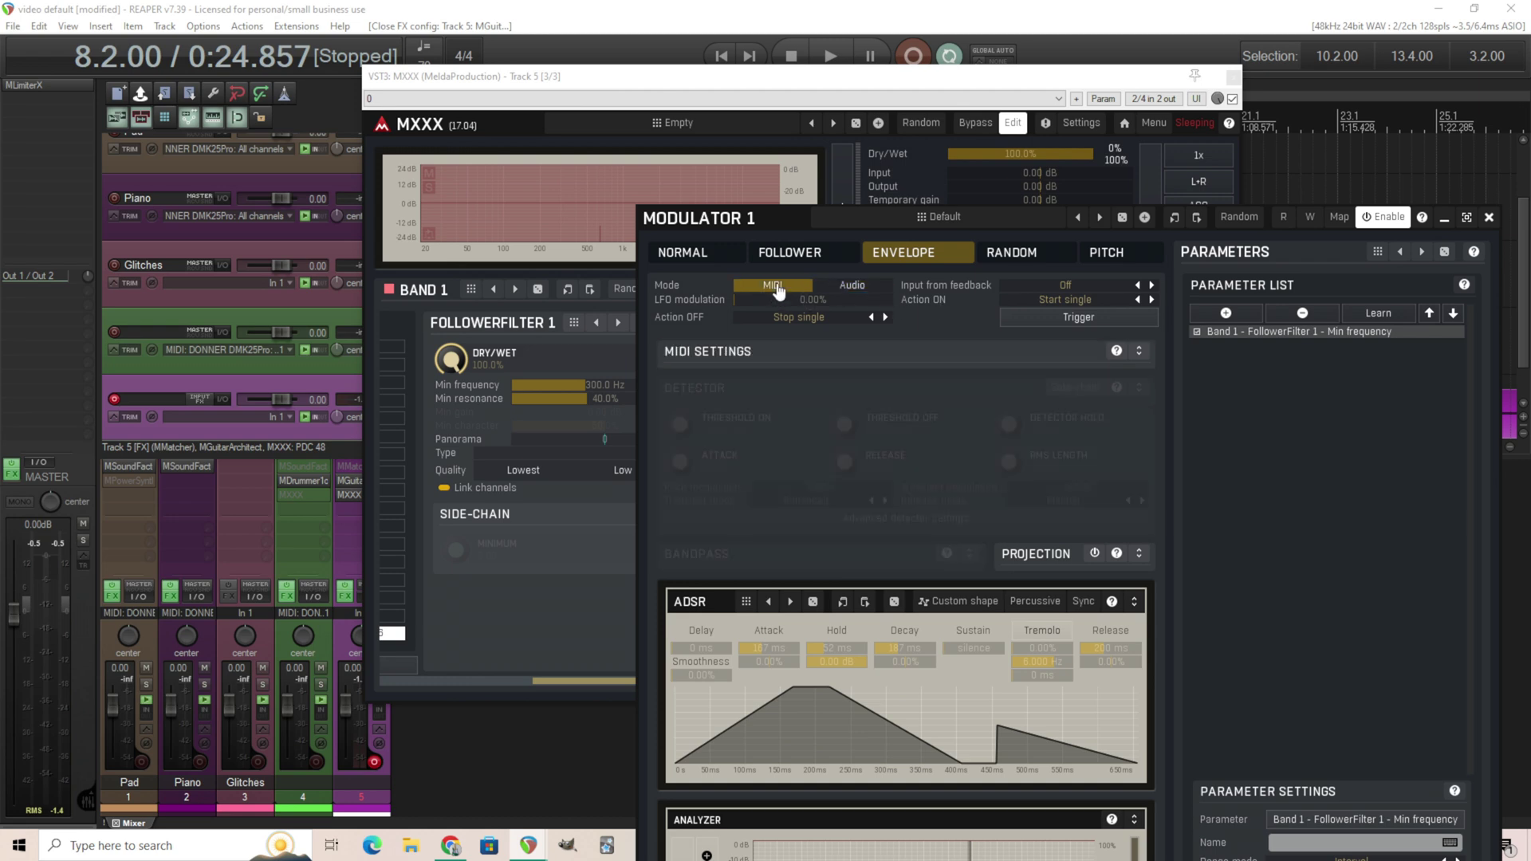
click(841, 289)
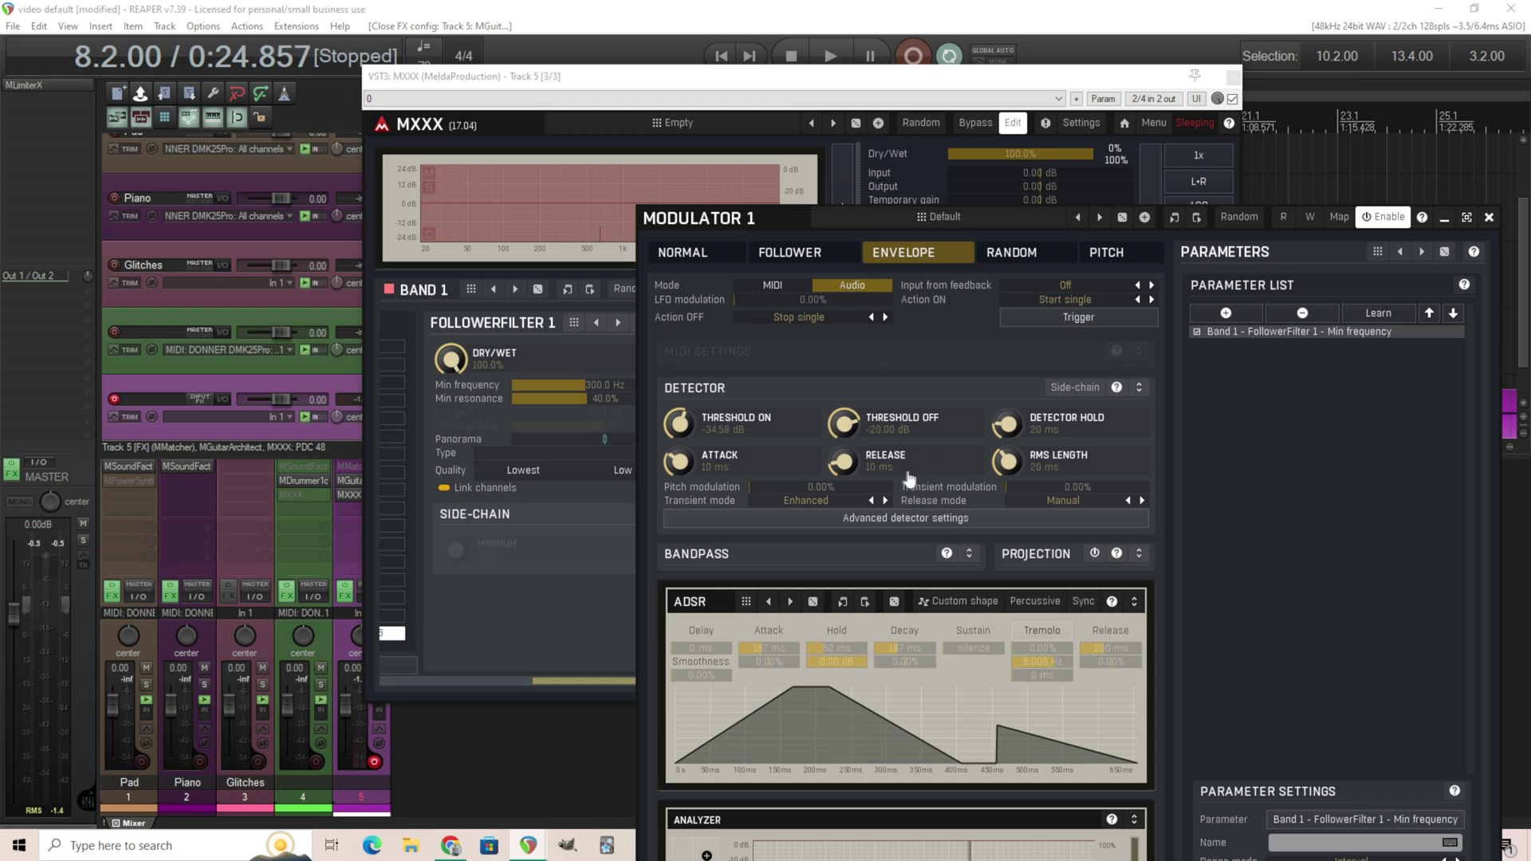
click(789, 292)
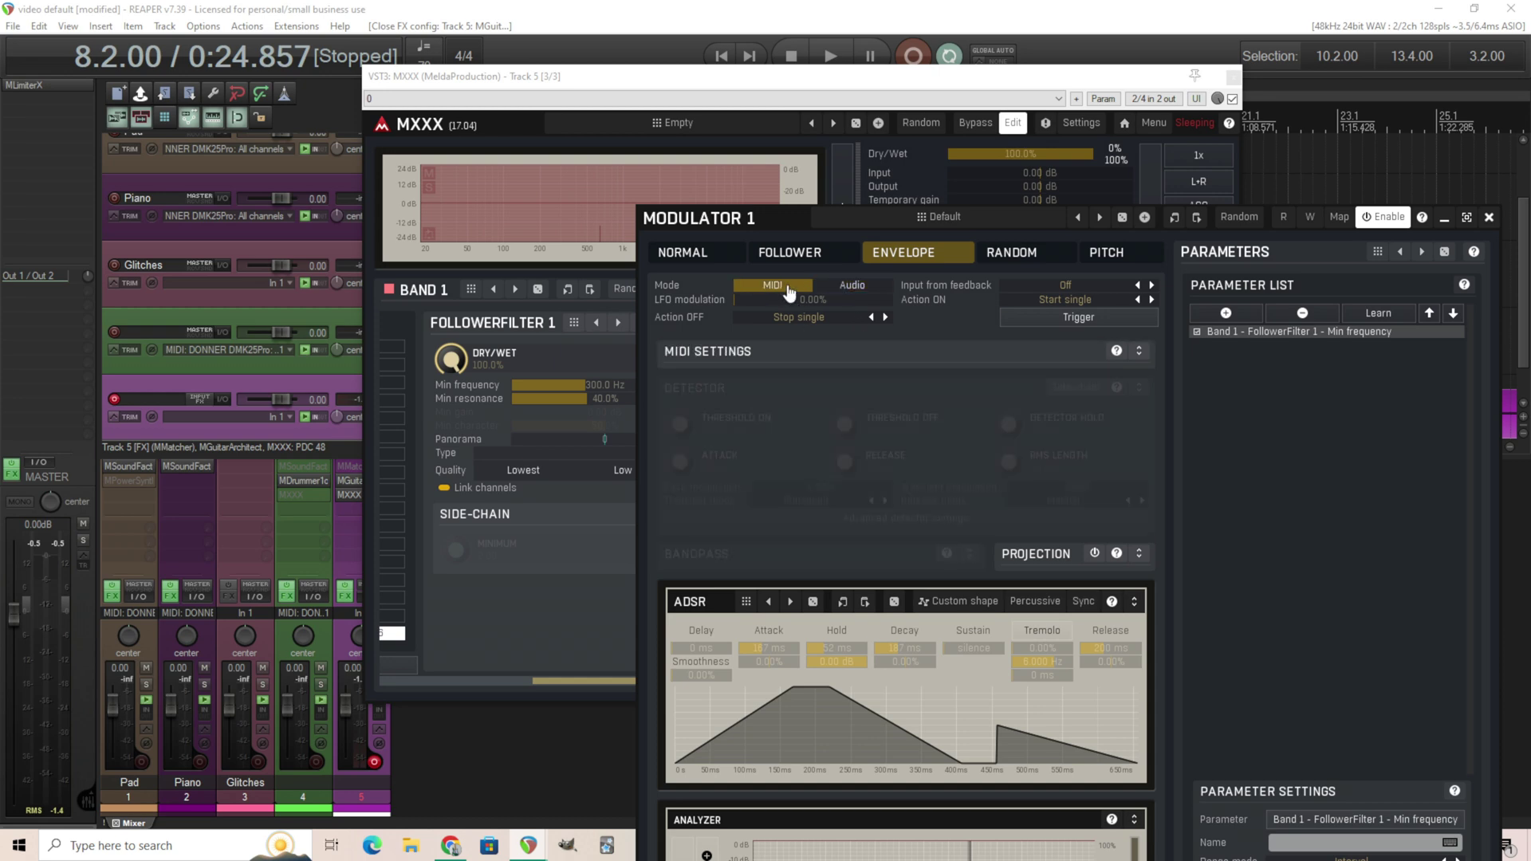
click(1138, 352)
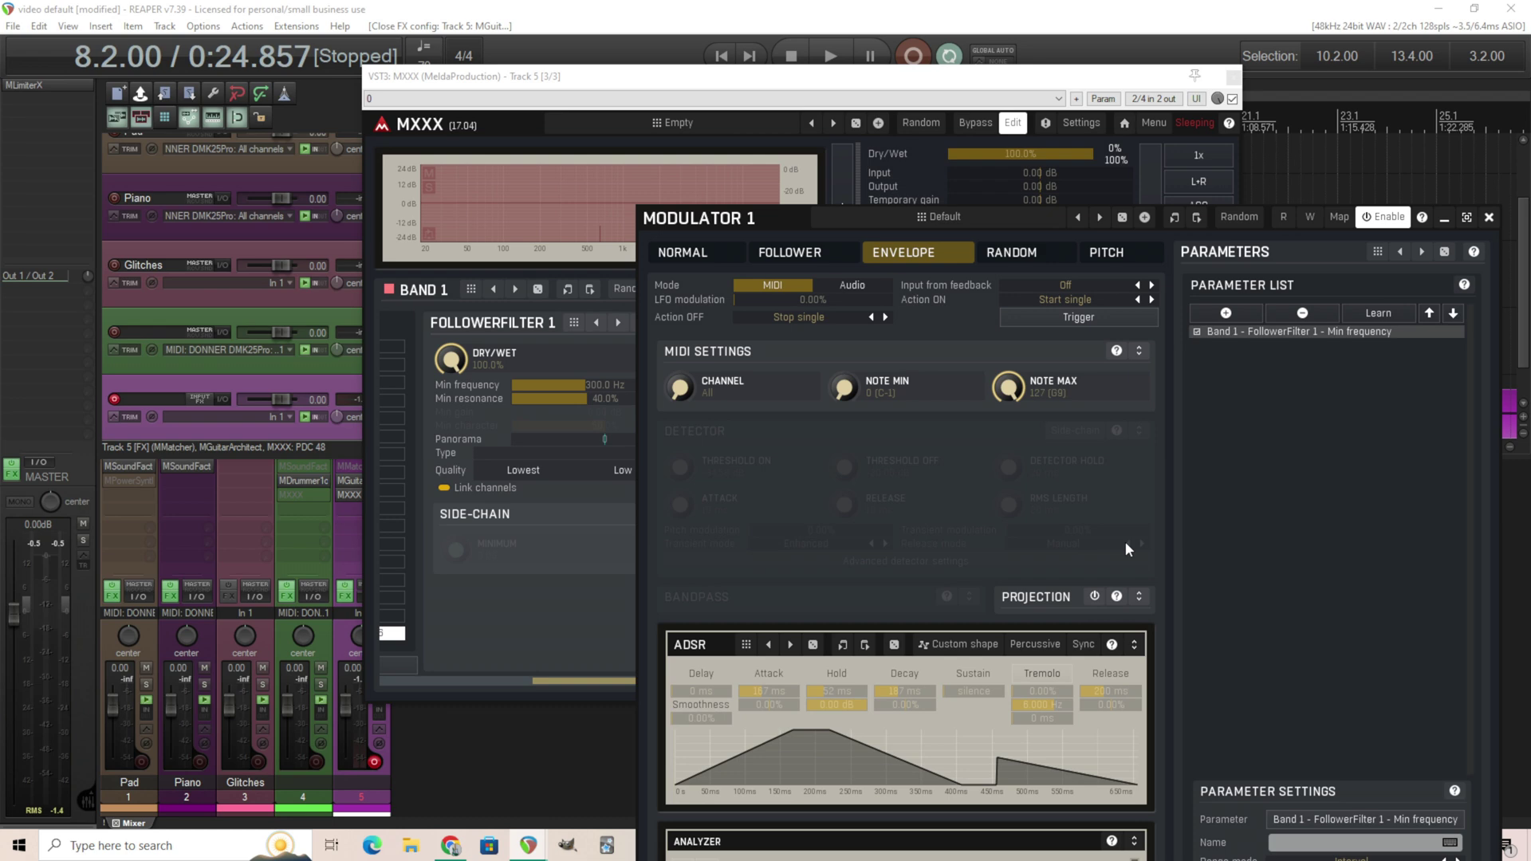
click(853, 287)
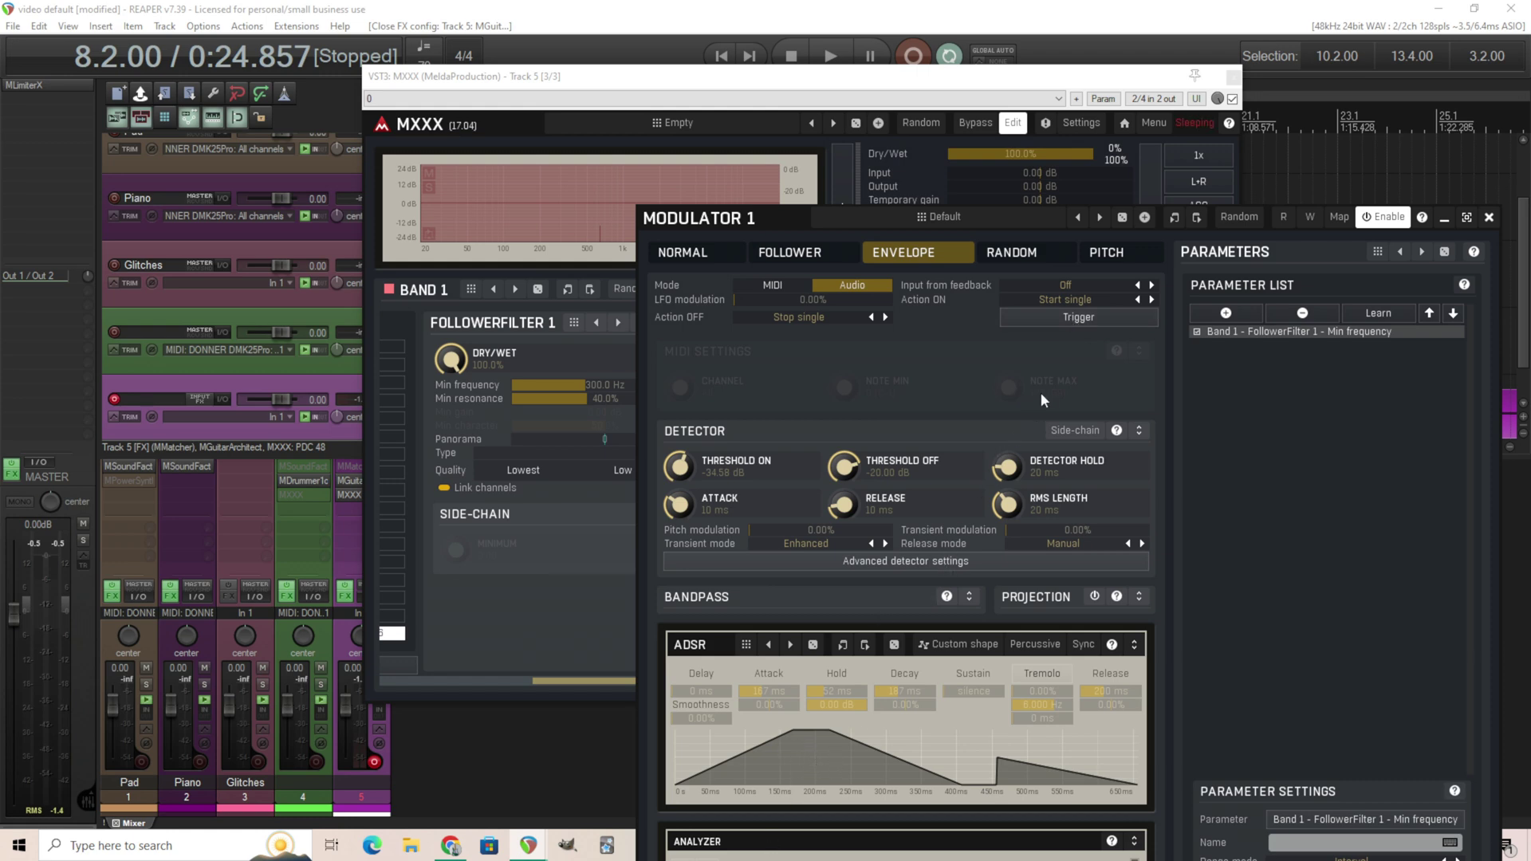
Fire the envelope's Trigger manually and assign it as Modulator 2's target using Clear & Learn.
click(1072, 323)
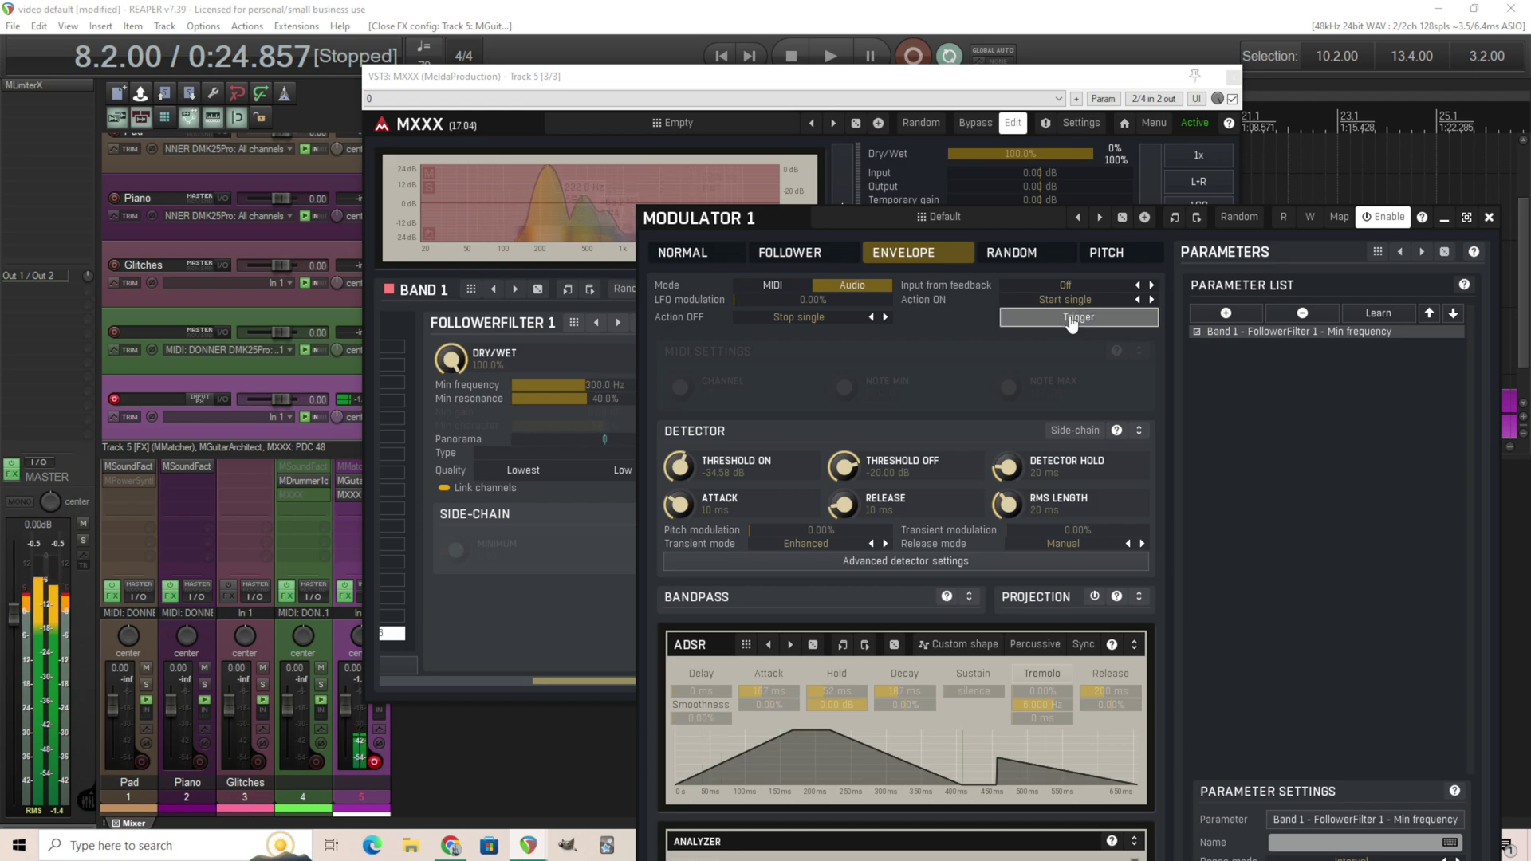
drag(695, 217, 88, 97)
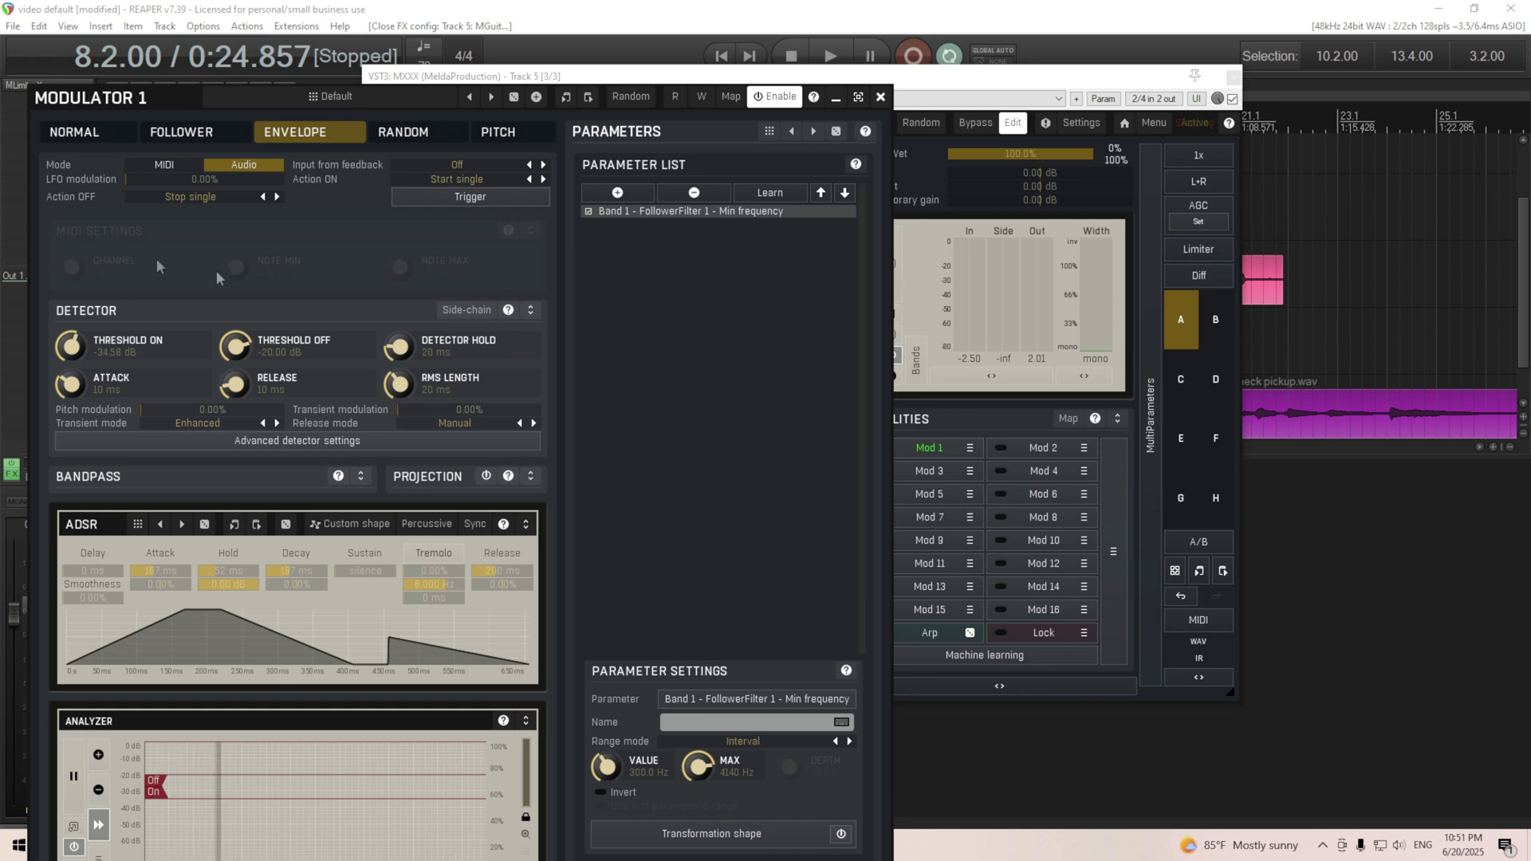
click(1084, 451)
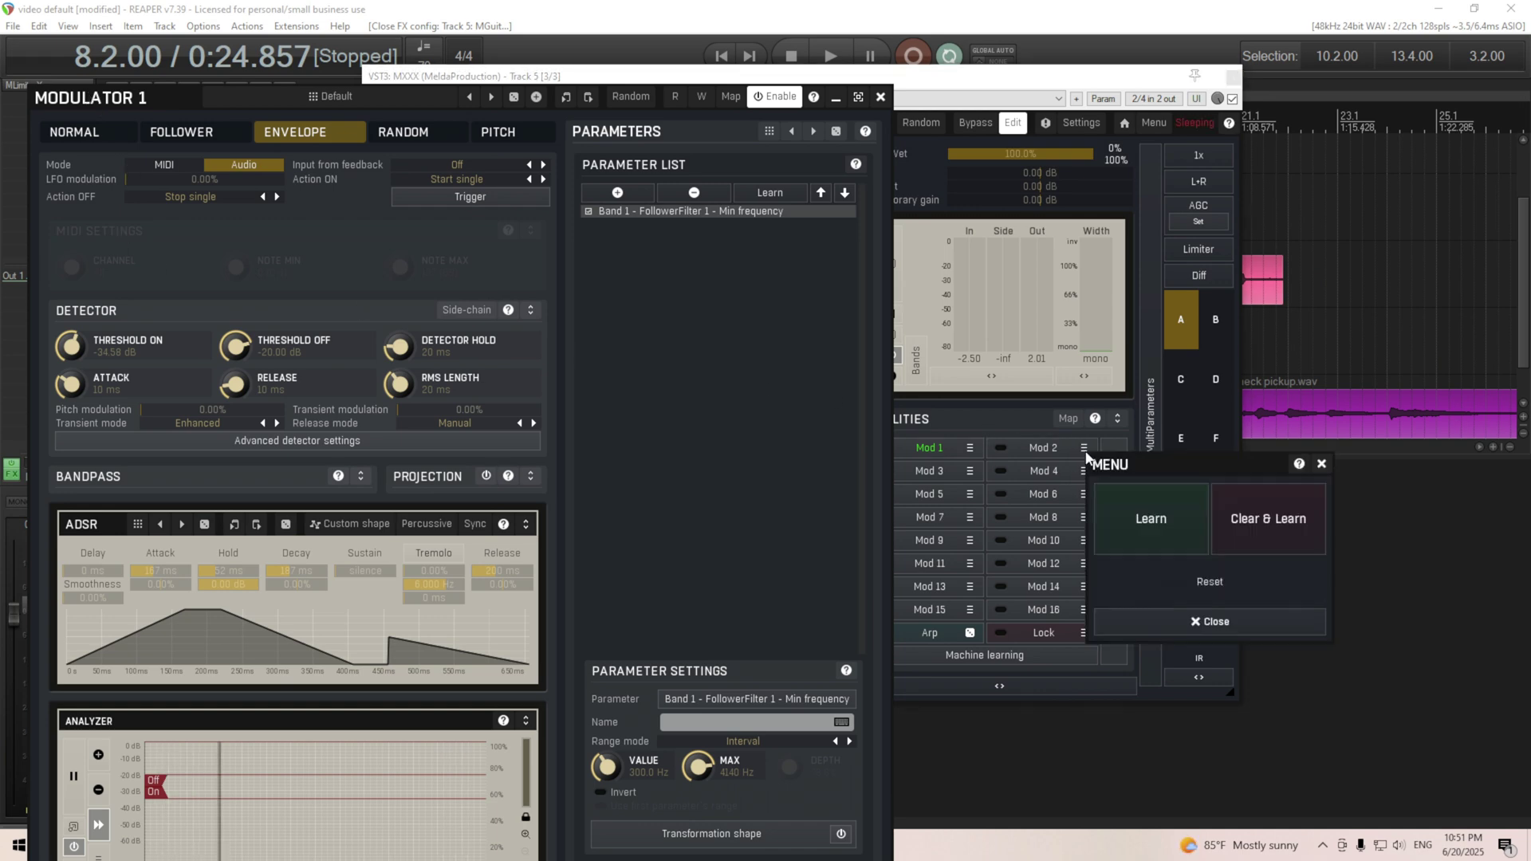
click(1262, 521)
click(444, 198)
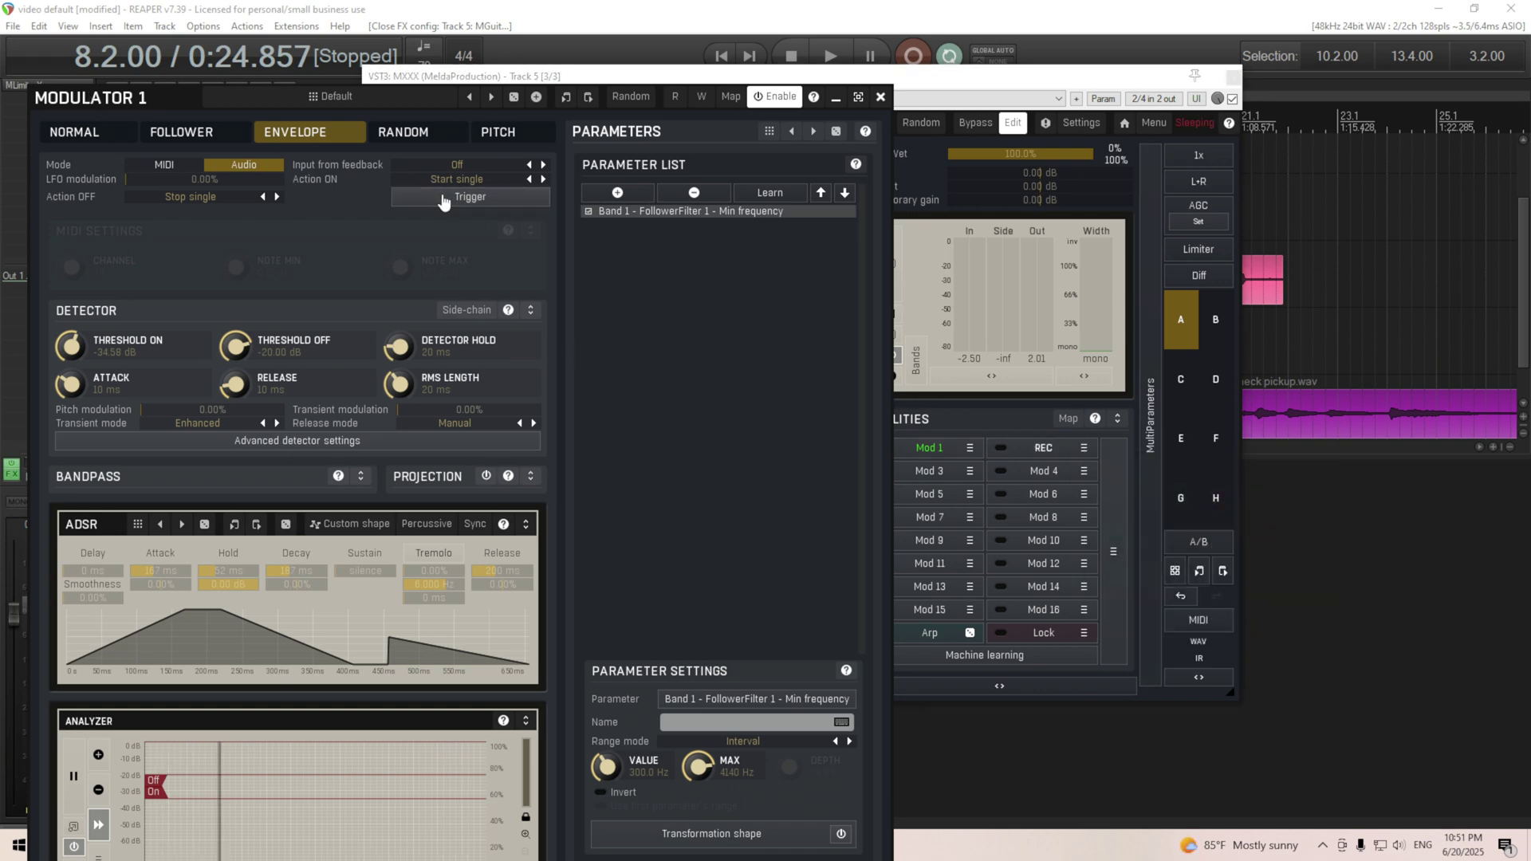
click(1054, 448)
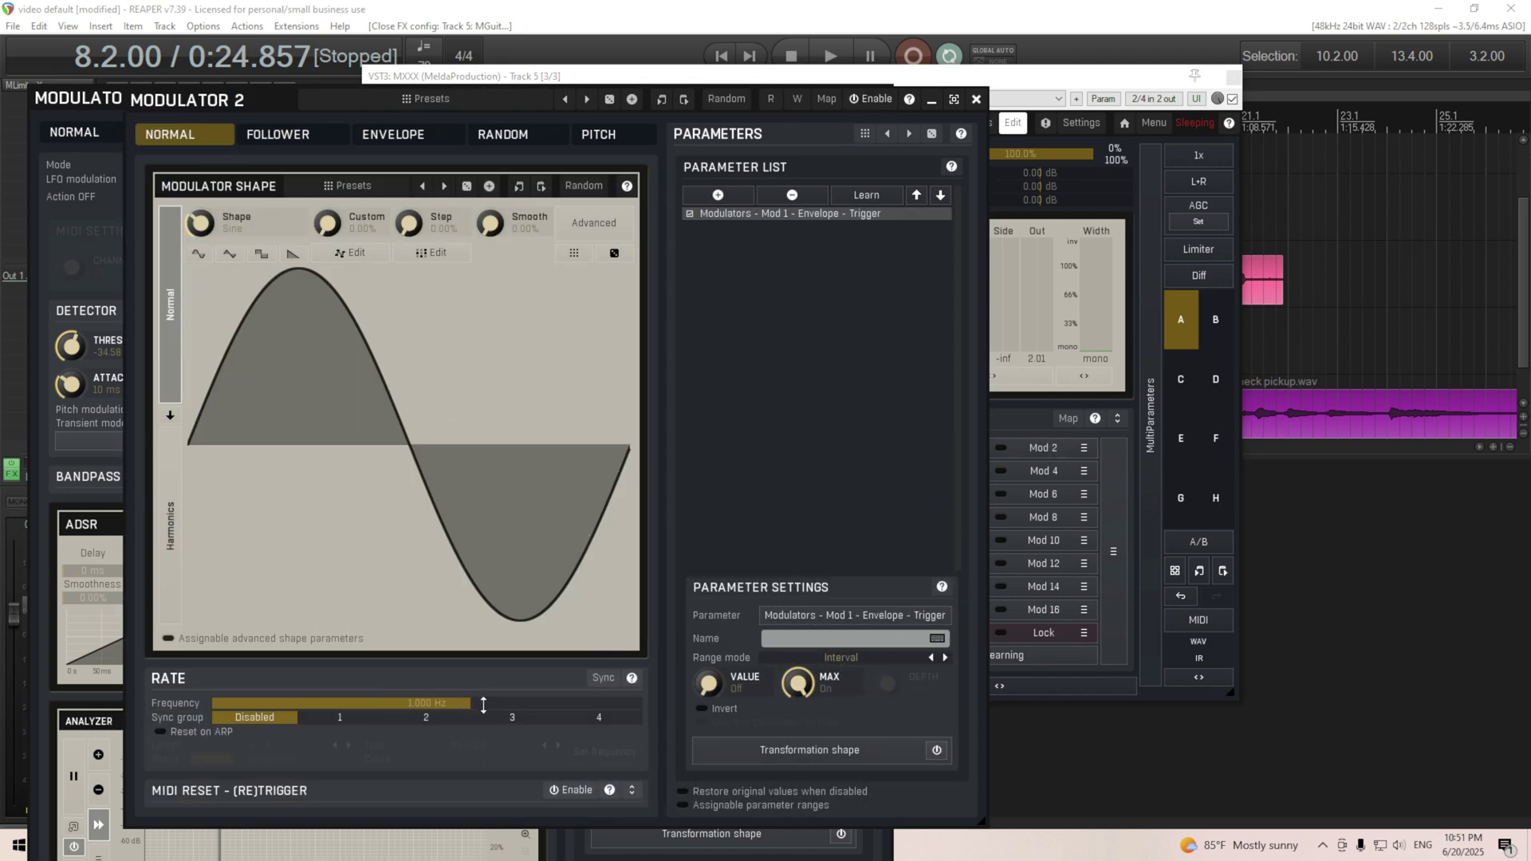
Adjust Modulator 2's rate frequency, close its window, and try switching the modulator on and off.
drag(487, 703, 794, 475)
click(976, 99)
click(1000, 448)
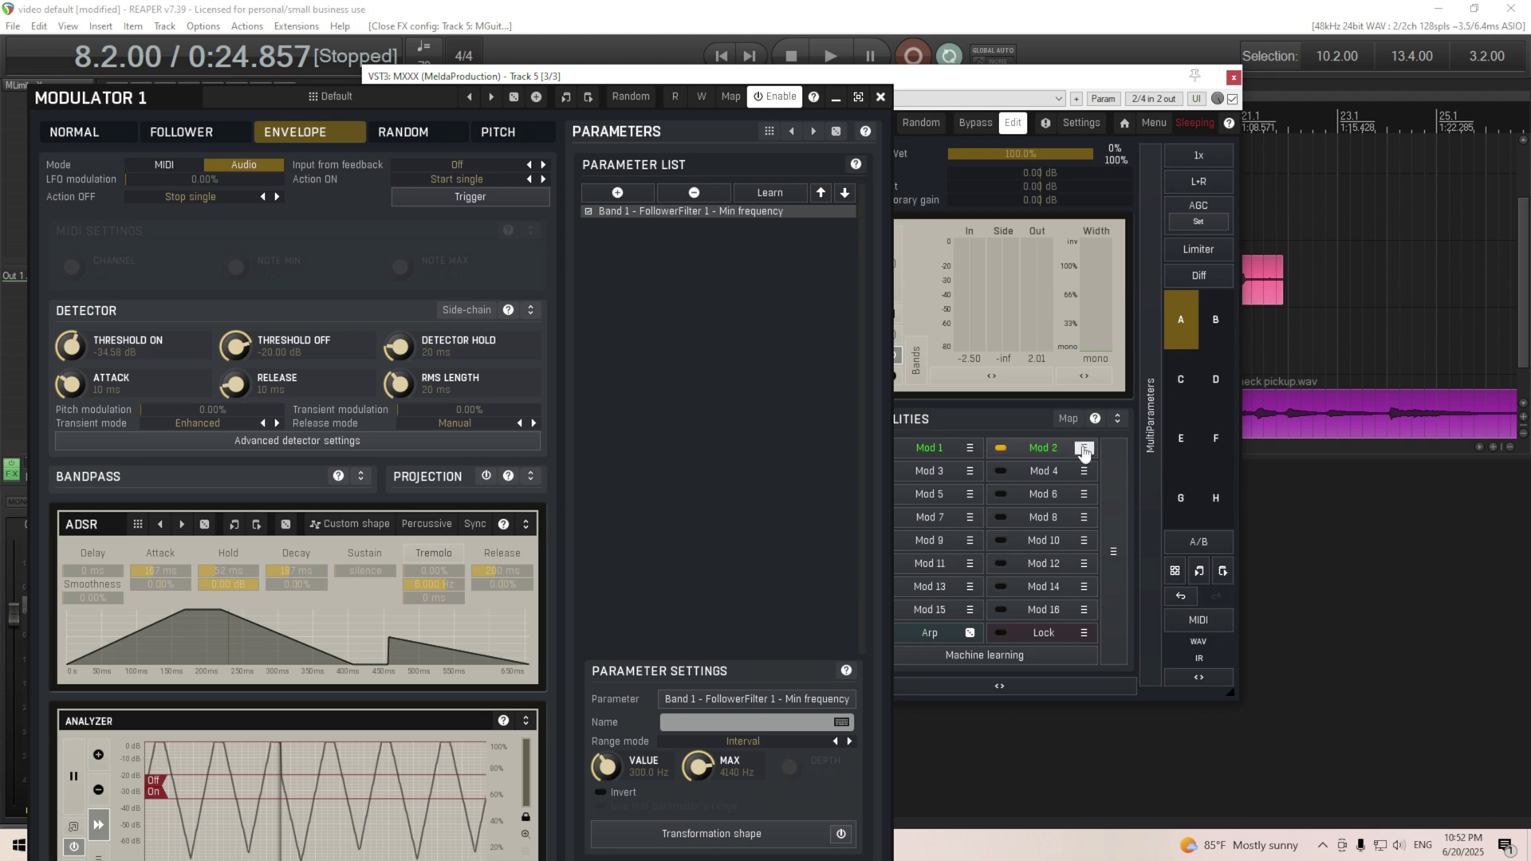
Reset Modulator 2, expand the MultiParameters, and rearrange the MXXX and Modulator 1 windows so both are accessible.
click(1083, 450)
click(1153, 485)
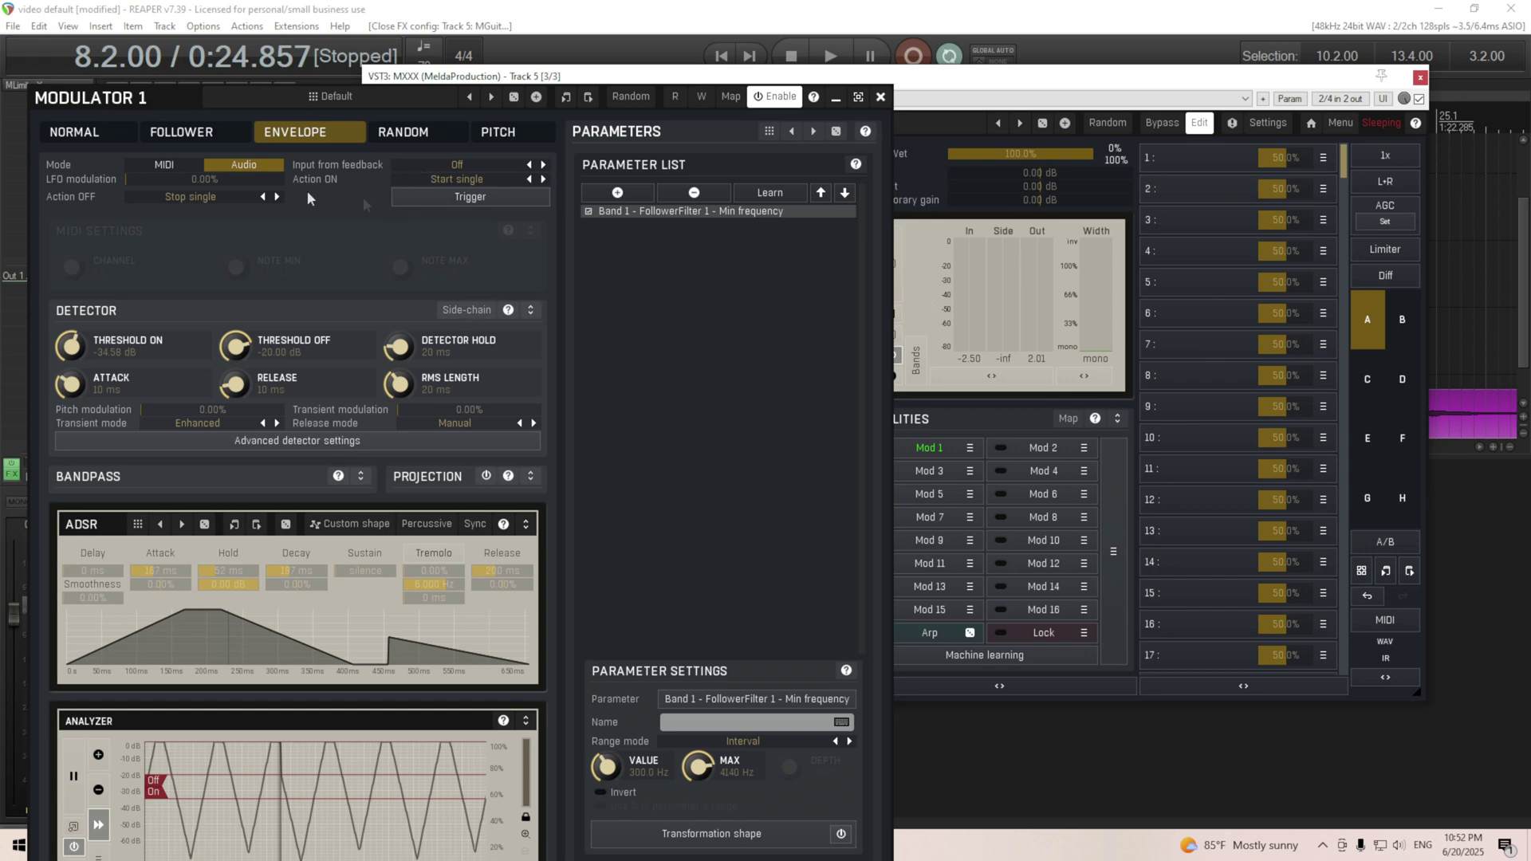
drag(1289, 88, 1204, 459)
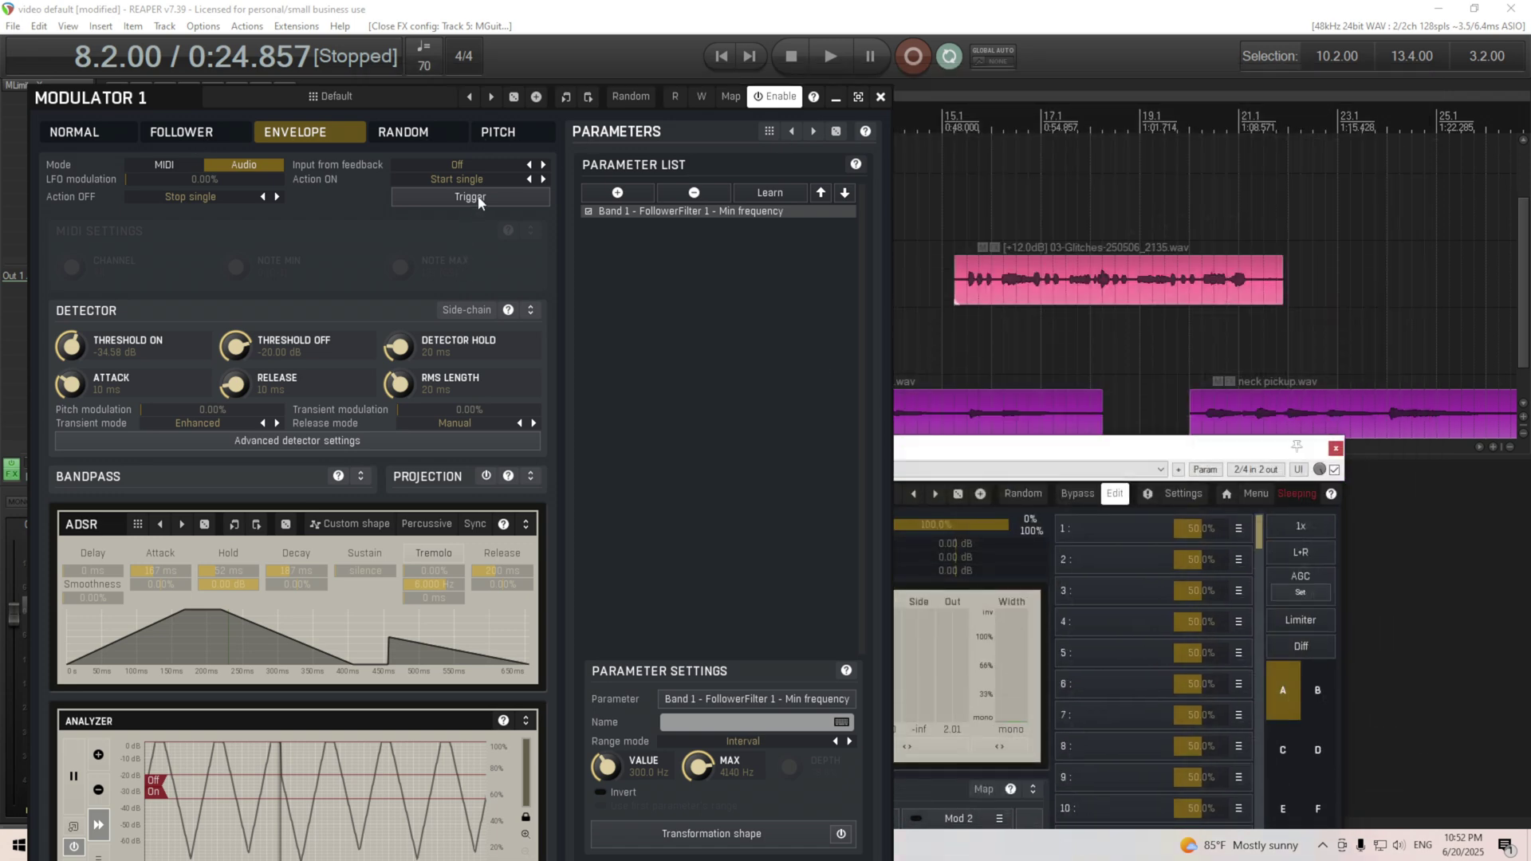
drag(980, 447, 1172, 98)
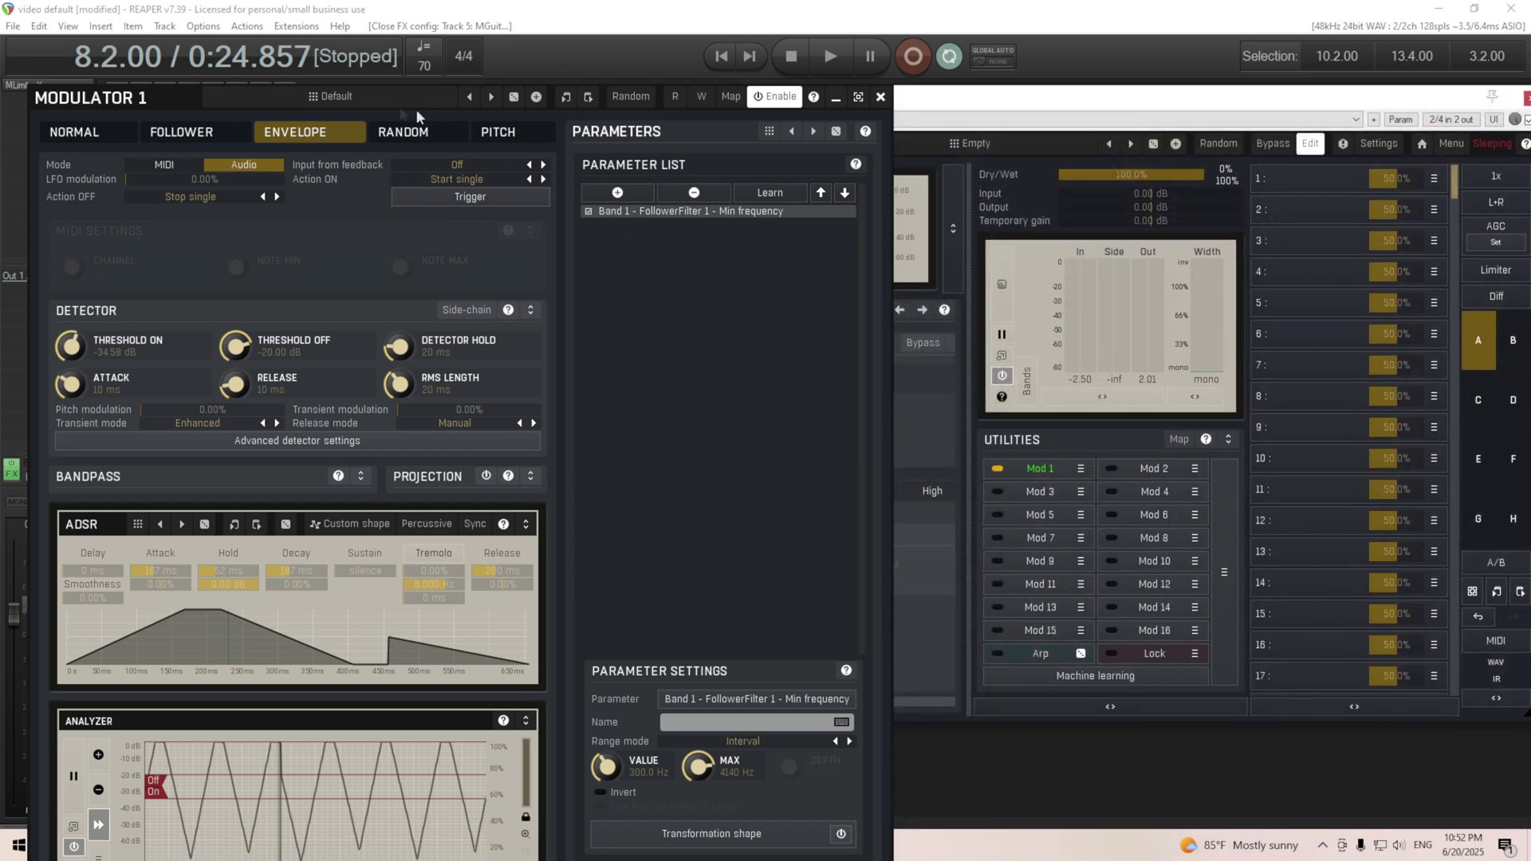
drag(146, 109, 365, 75)
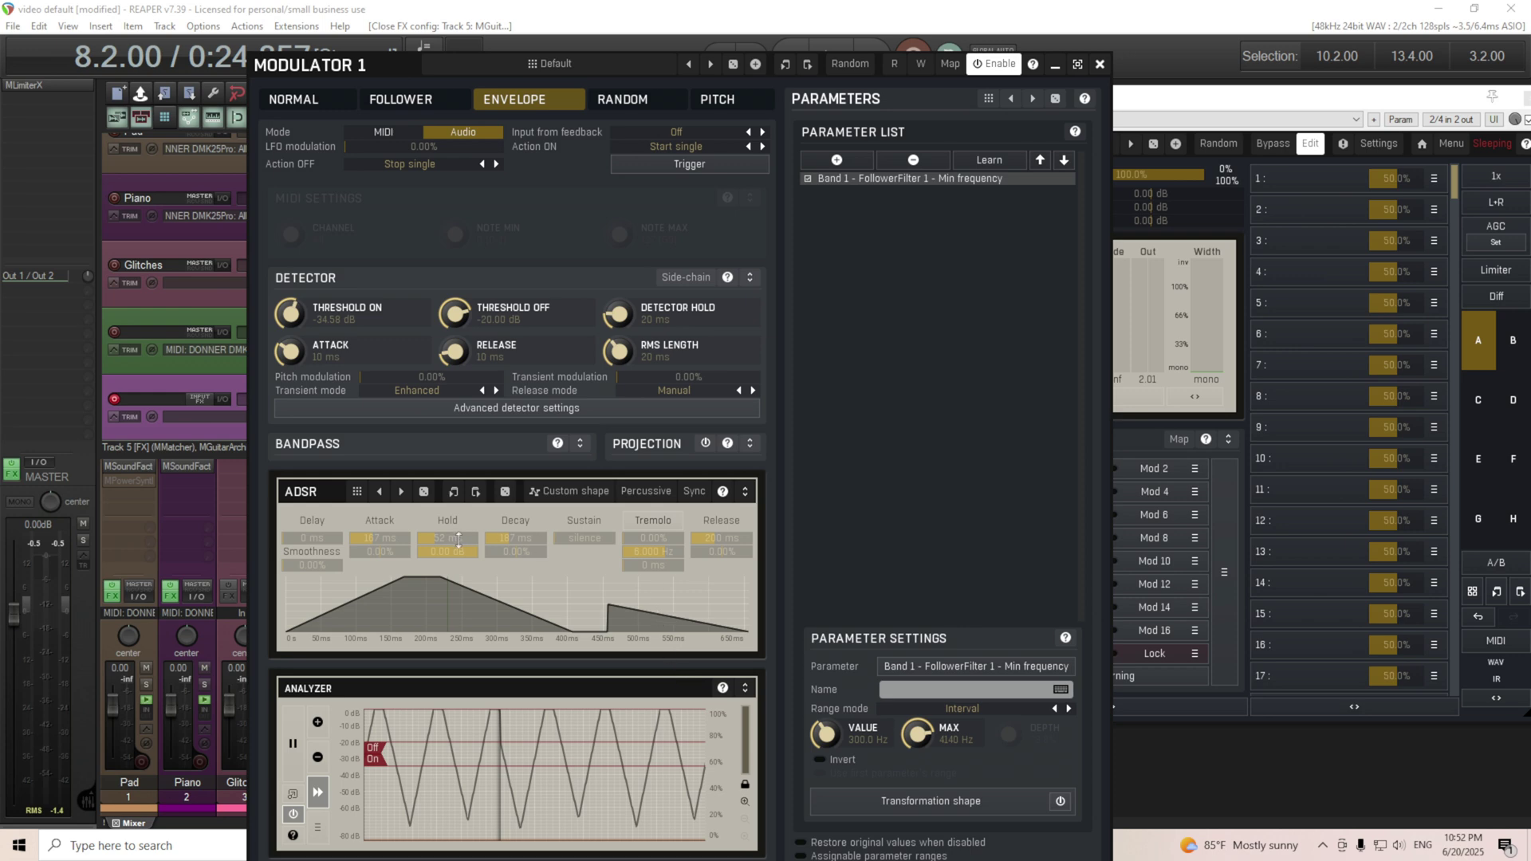
Set the ADSR Sustain to 0.00 dB, reset Tremolo to 0.00%, and close the Modulator 1 window.
drag(584, 540, 659, 536)
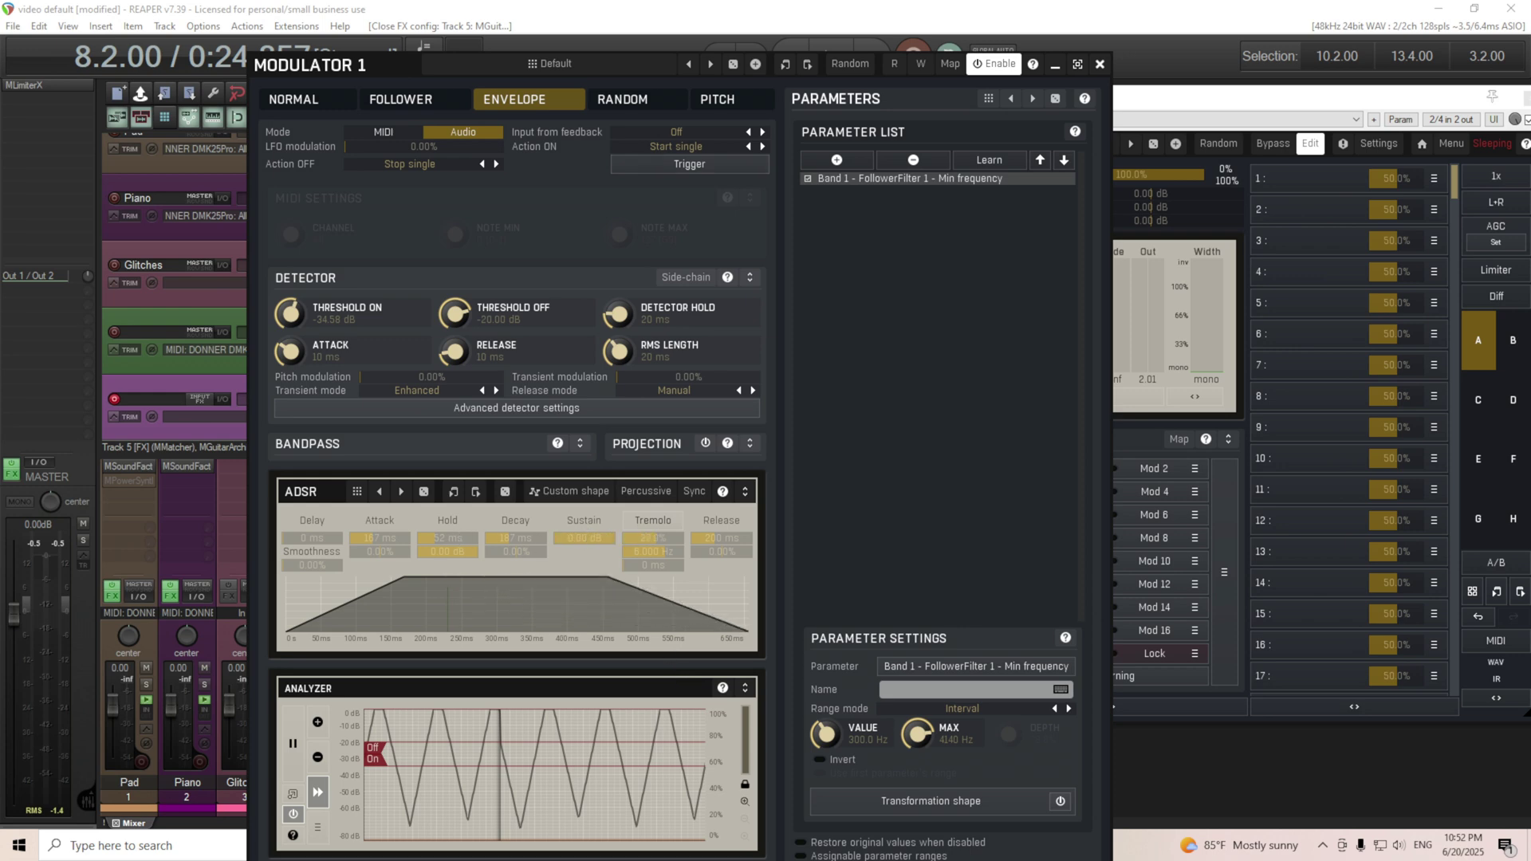
double_click(677, 542)
click(1100, 66)
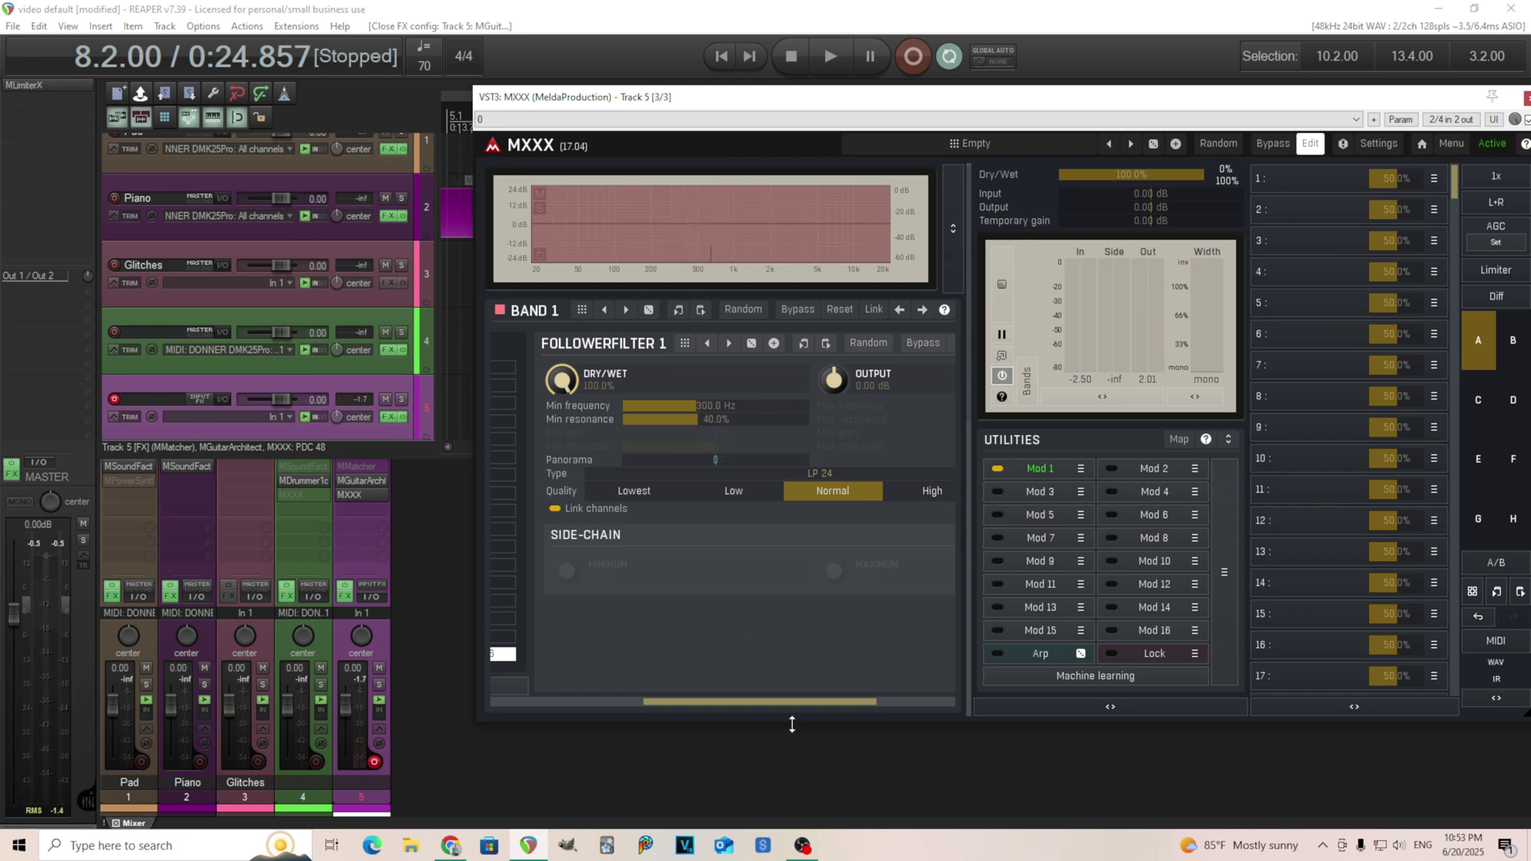
mouse_move(802, 706)
mouse_down()
mouse_move(828, 710)
mouse_move(803, 715)
mouse_up()
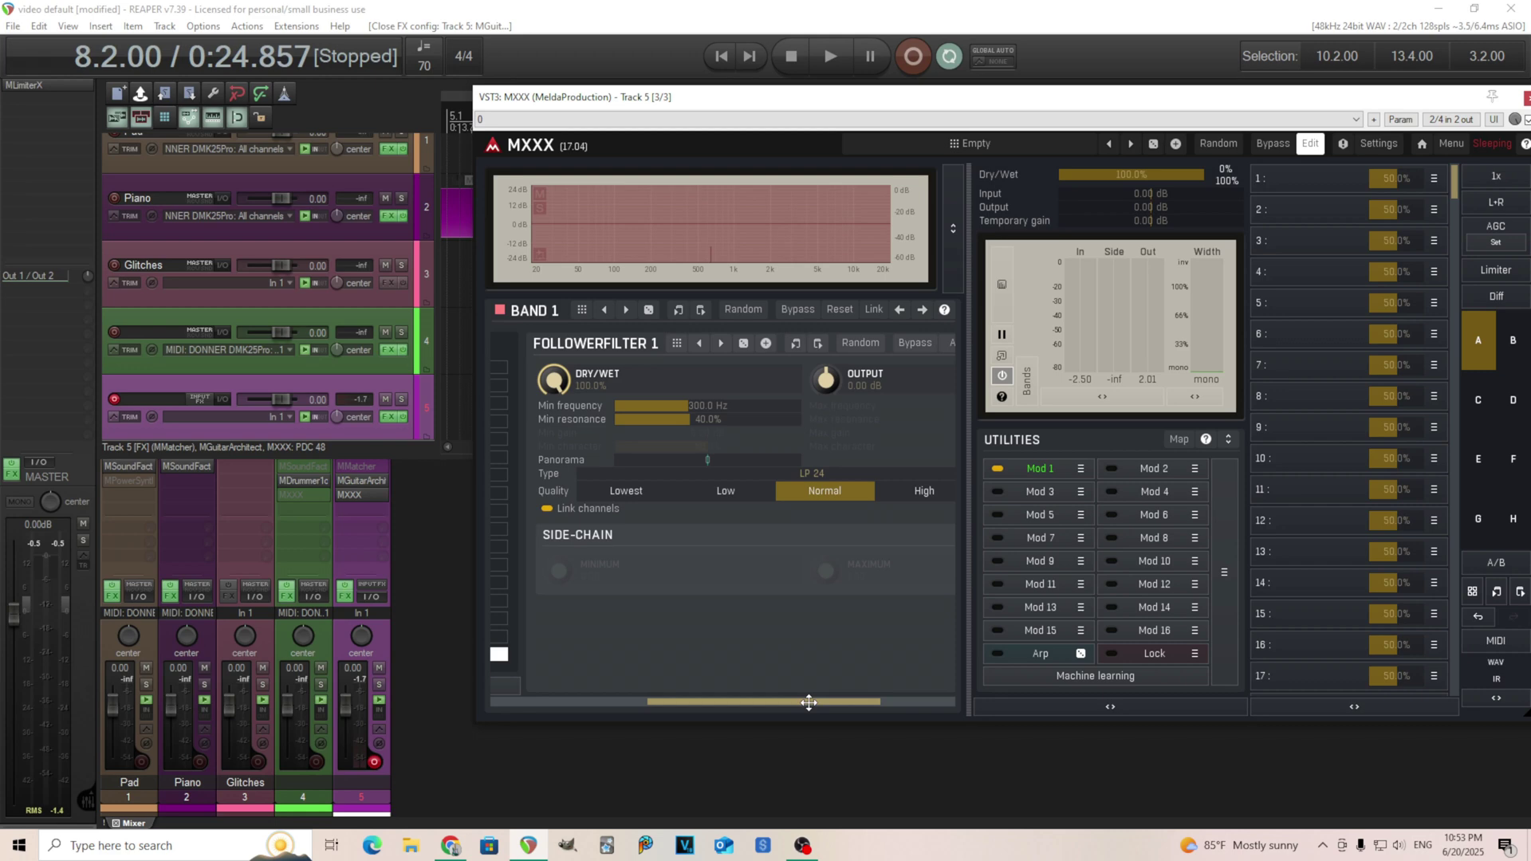
mouse_move(808, 703)
mouse_down()
mouse_move(711, 703)
mouse_move(806, 708)
mouse_up()
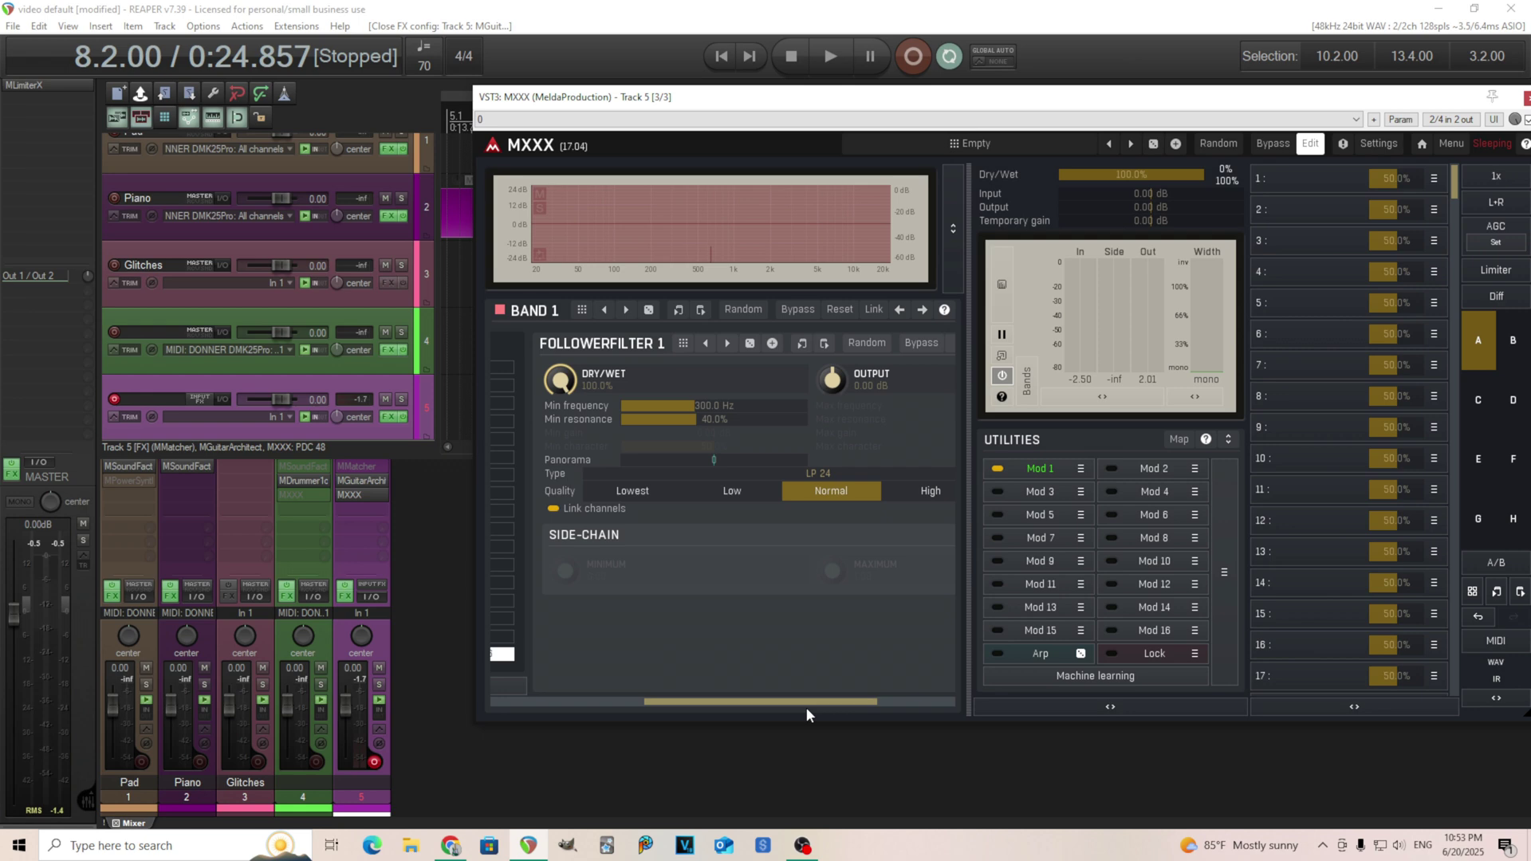
Reopen Modulator 1, move its window fully into view, and look at Follower mode before returning to Envelope mode.
click(1043, 470)
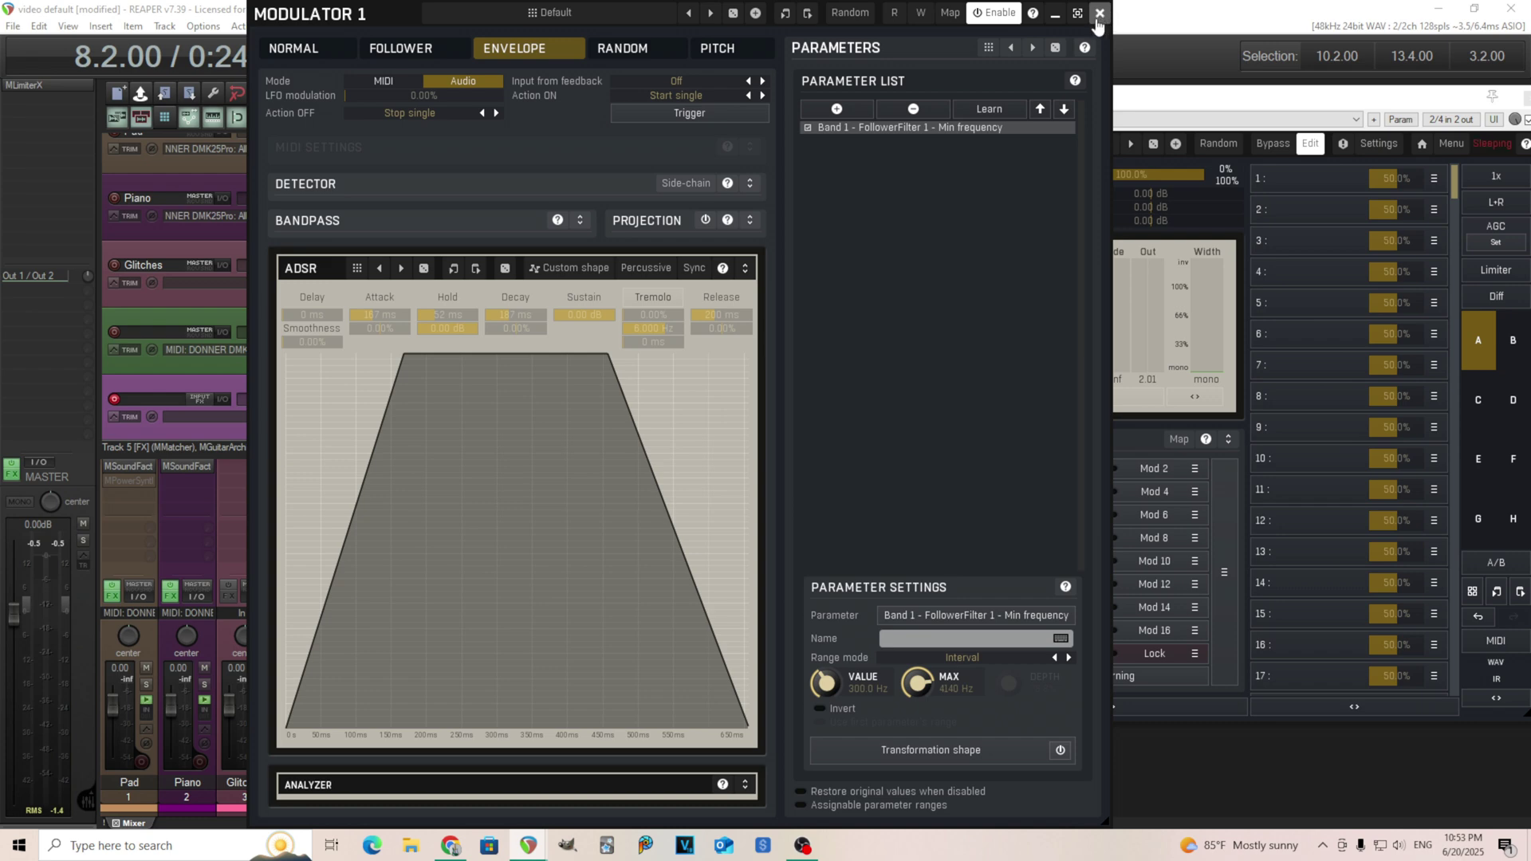
drag(382, 13, 423, 118)
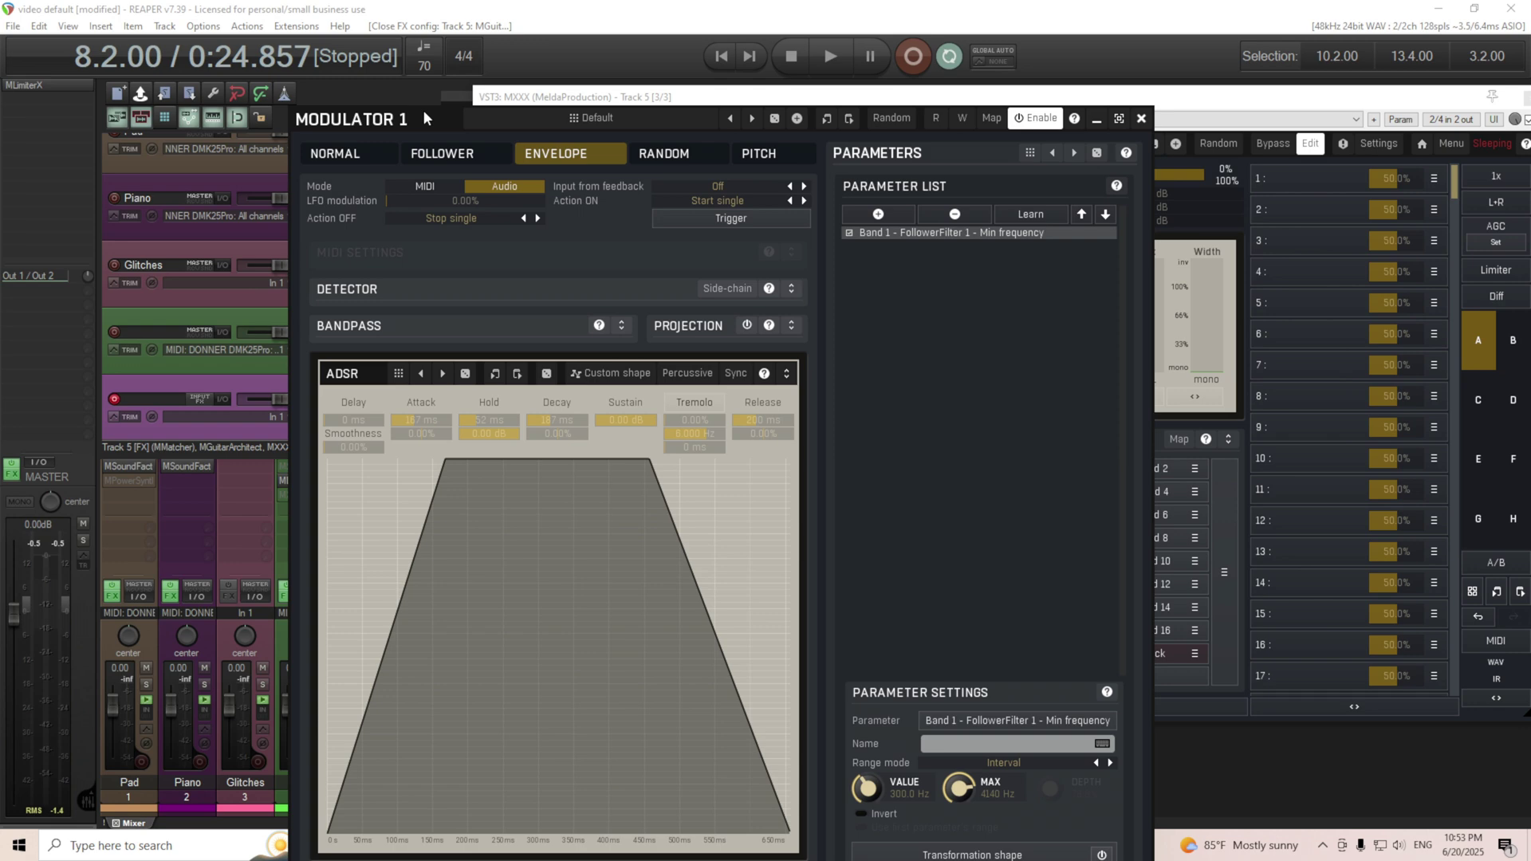
click(443, 153)
click(593, 150)
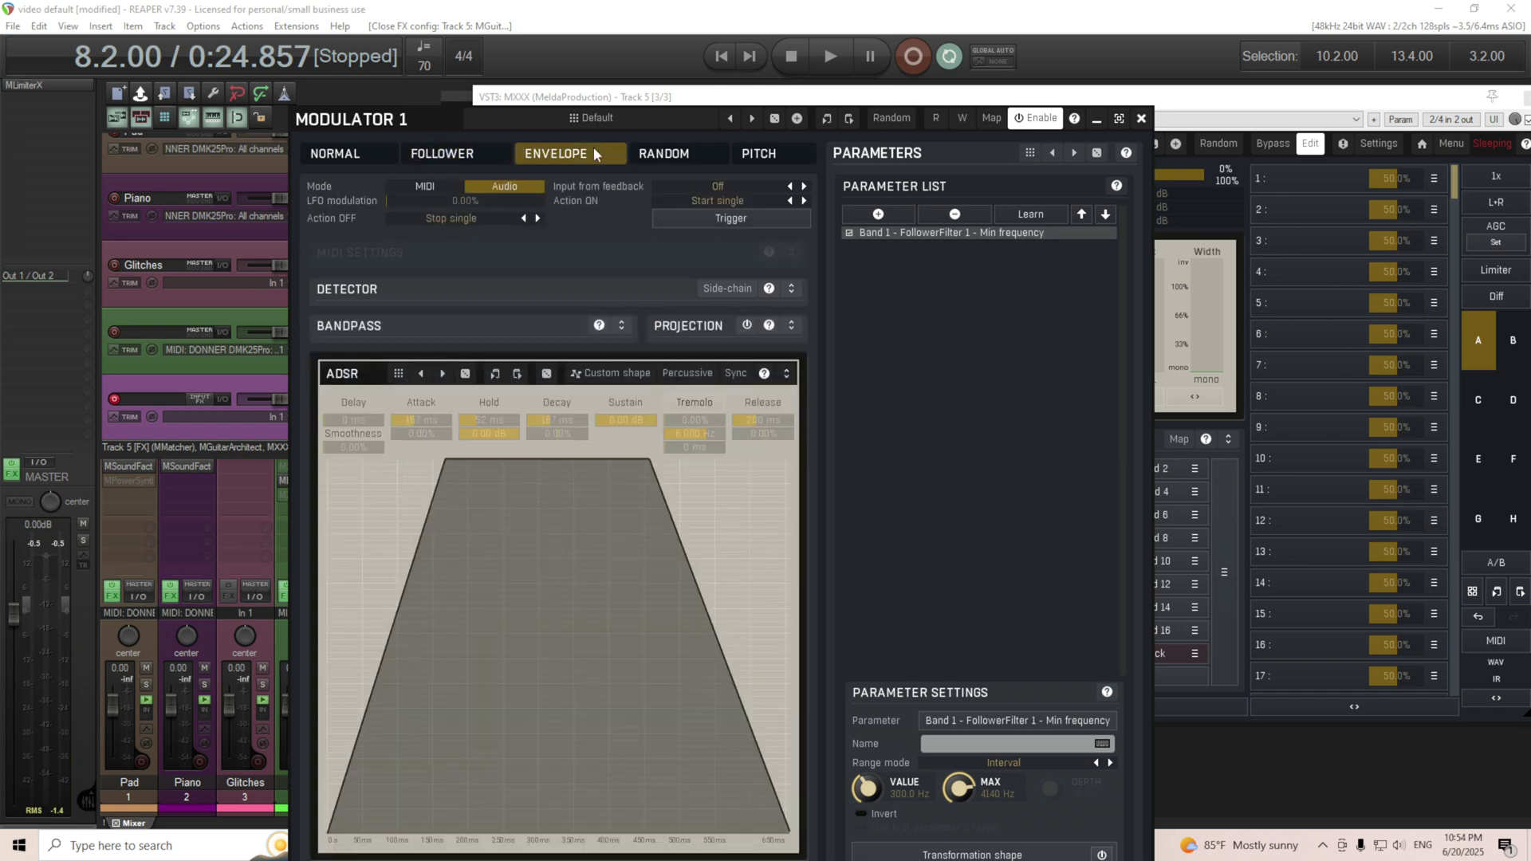